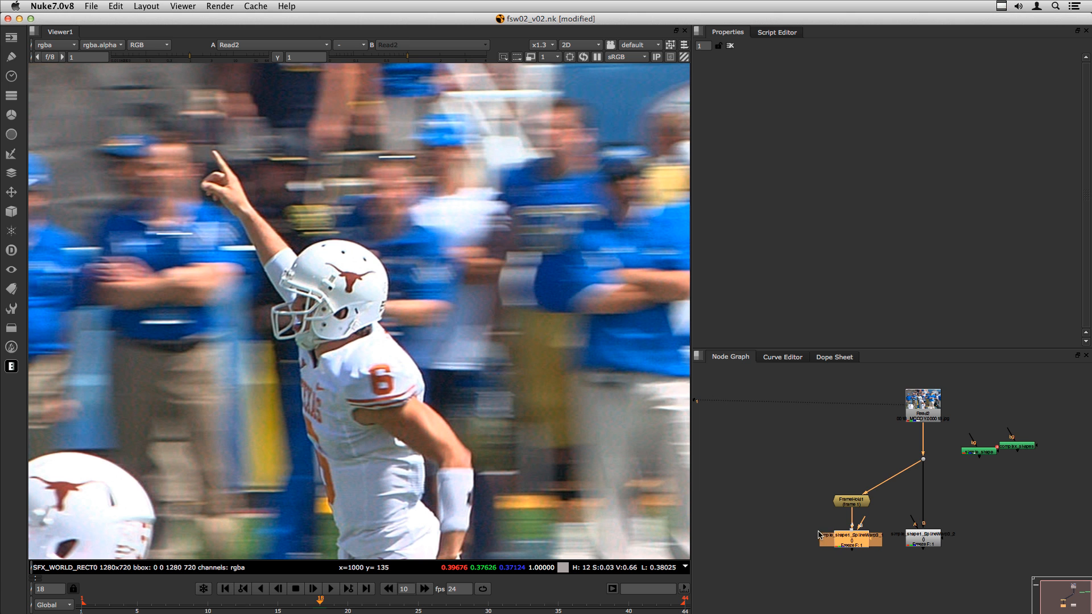
- With nothing selected, search the Node Graph for the Tracker node by typing 'tracker'
click(805, 522)
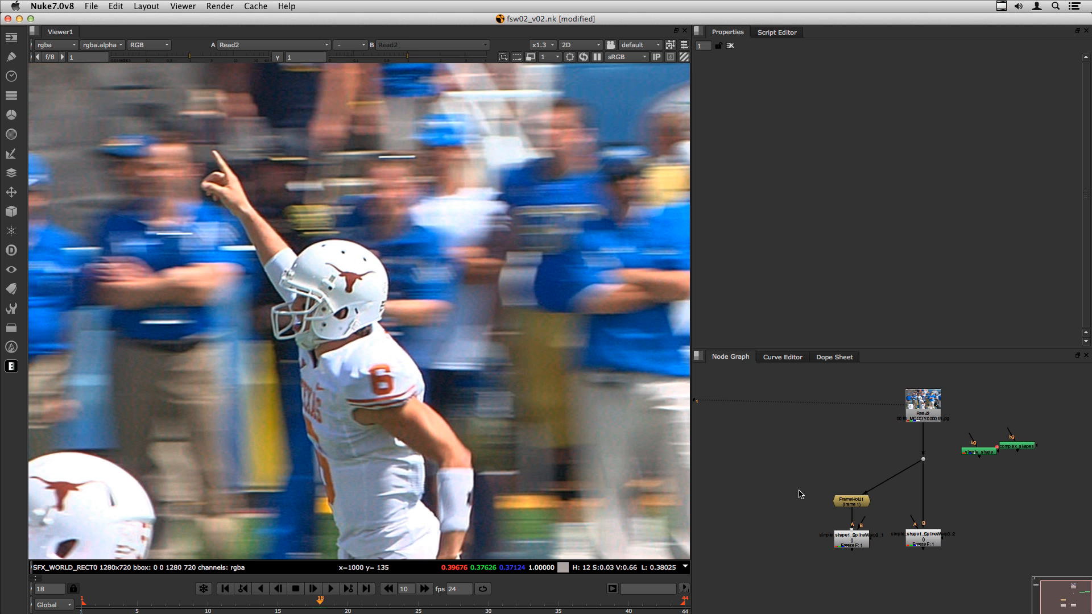
key(Tab)
text(tracker)
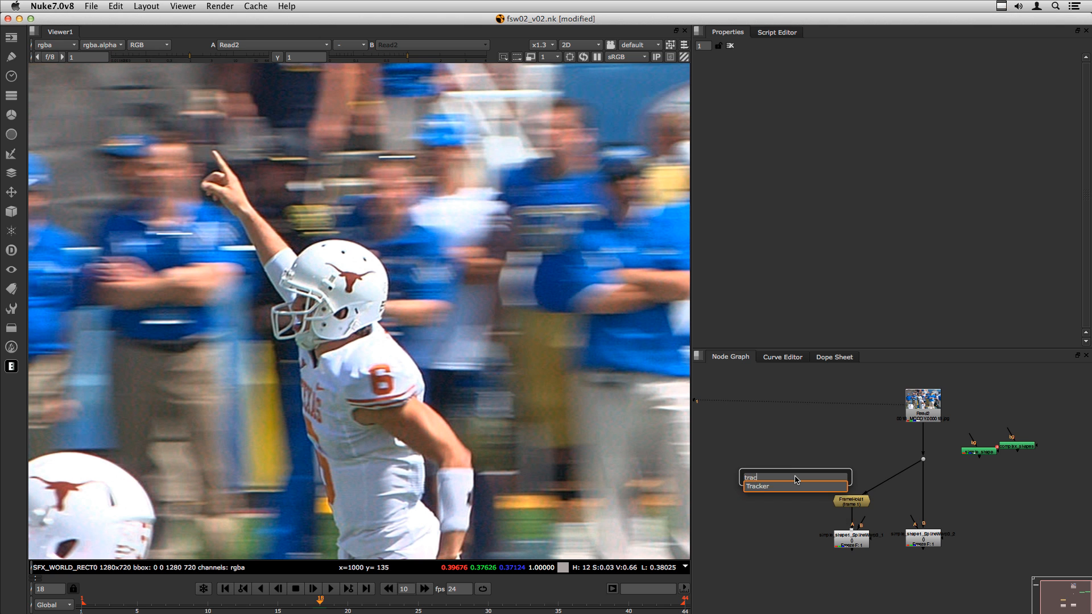
key(Return)
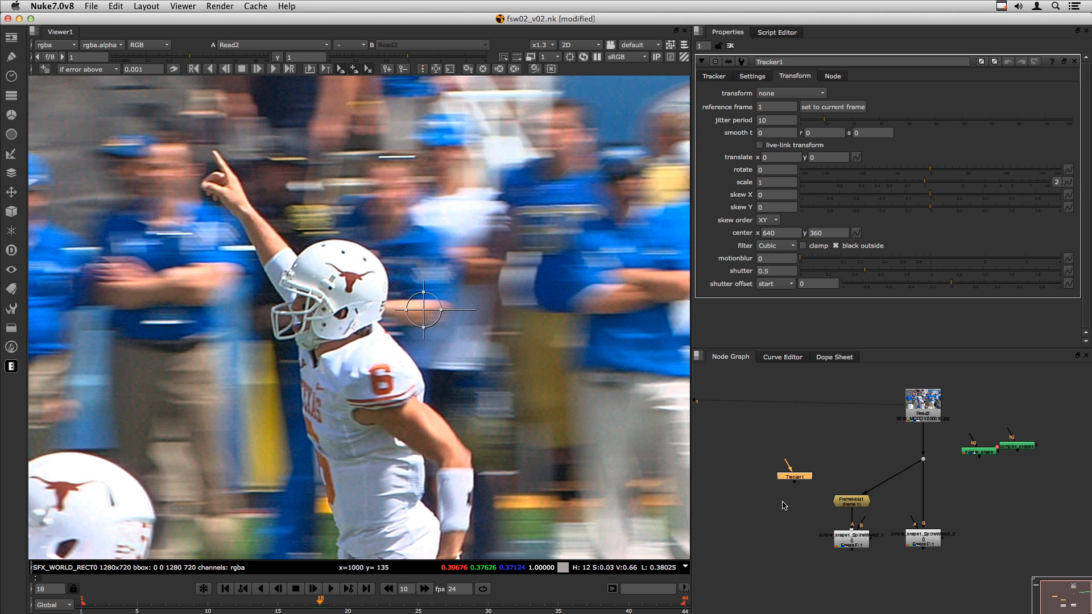
click(773, 516)
click(792, 481)
key(Delete)
drag(922, 405, 927, 405)
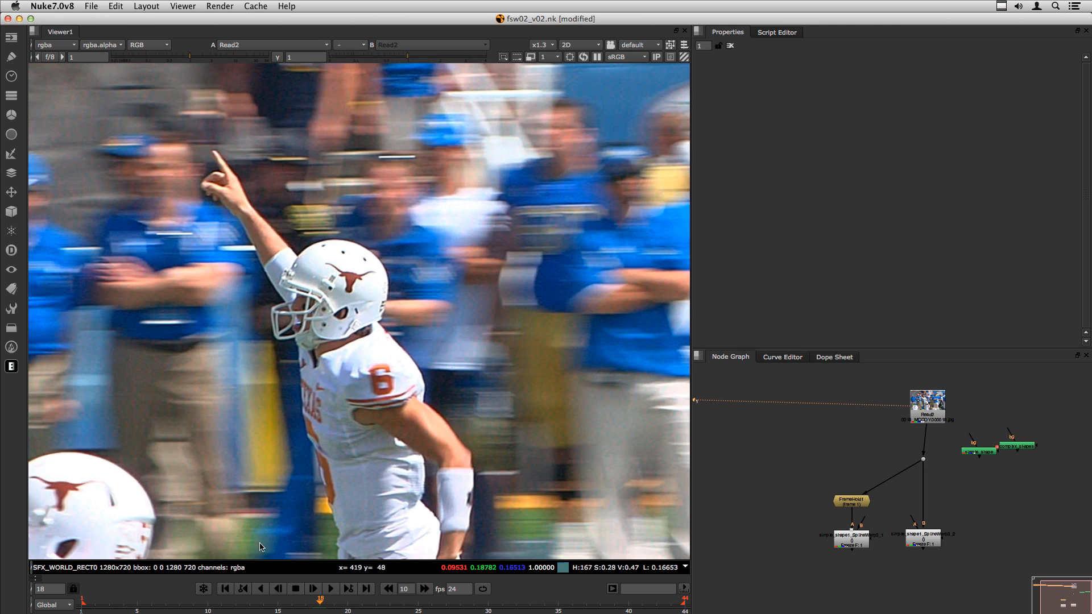
click(260, 589)
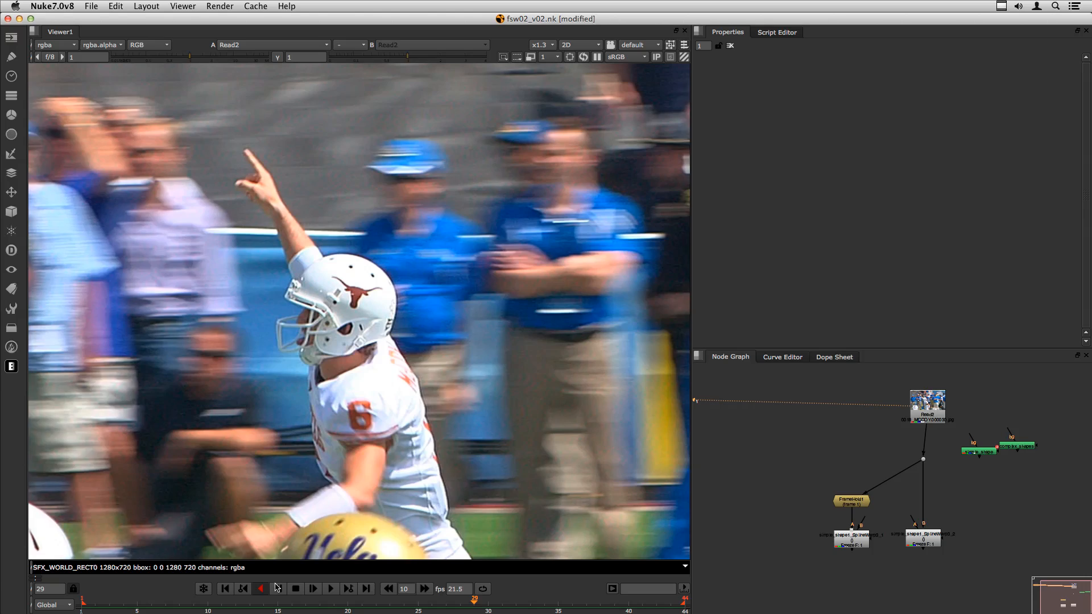
- Stop playback and view simple_shape1_SplineWarp3_1's output
click(296, 589)
click(851, 540)
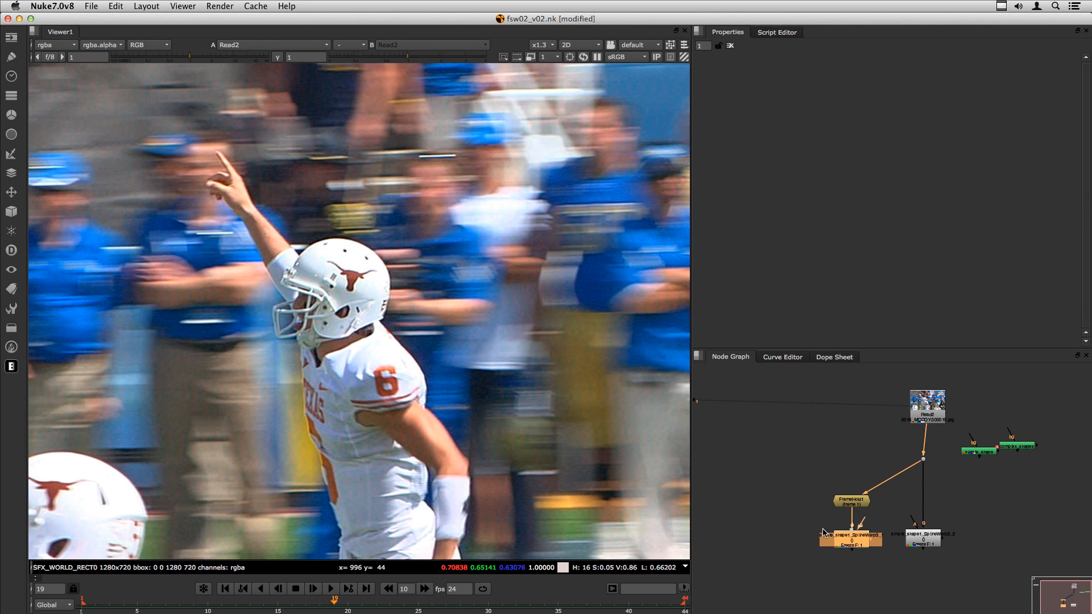
key(2)
- Nudge the FrameHold1 node slightly higher in the Node Graph
click(850, 503)
drag(852, 506, 851, 502)
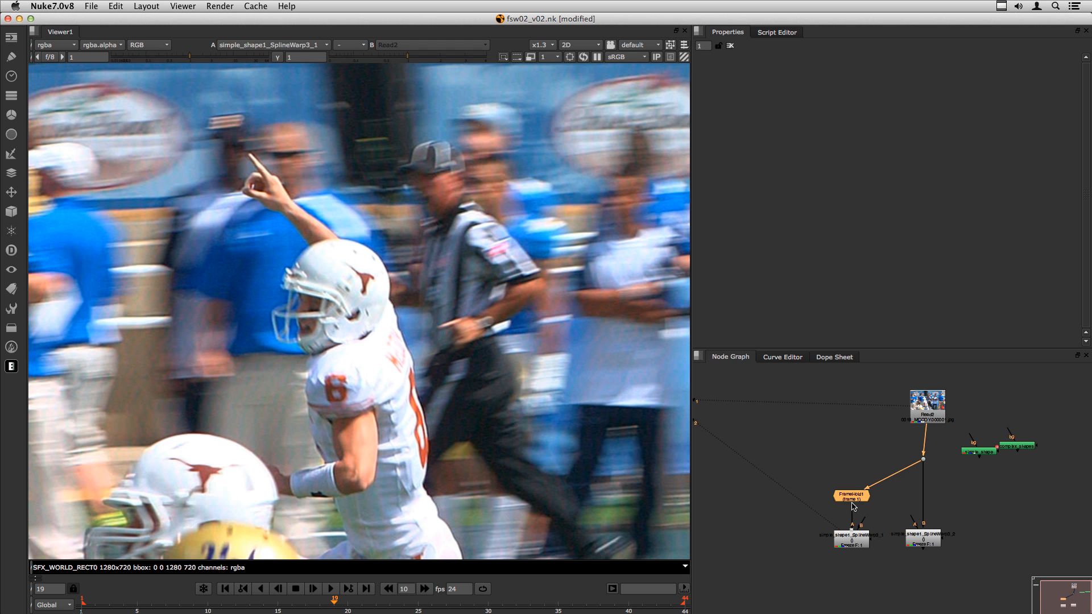
click(822, 481)
drag(852, 499, 852, 495)
click(823, 476)
click(850, 496)
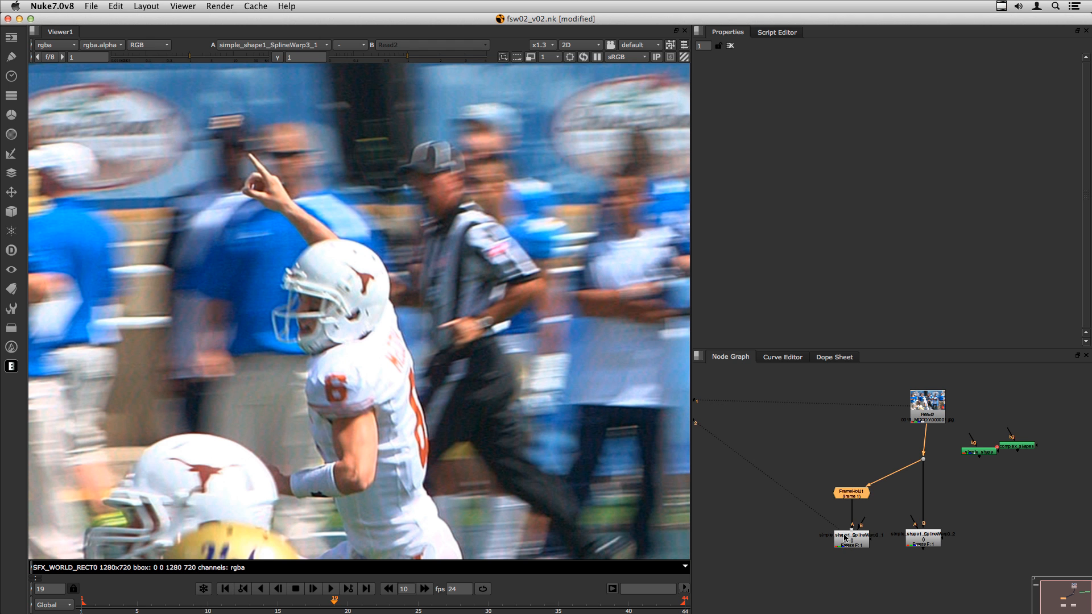
drag(848, 493, 850, 493)
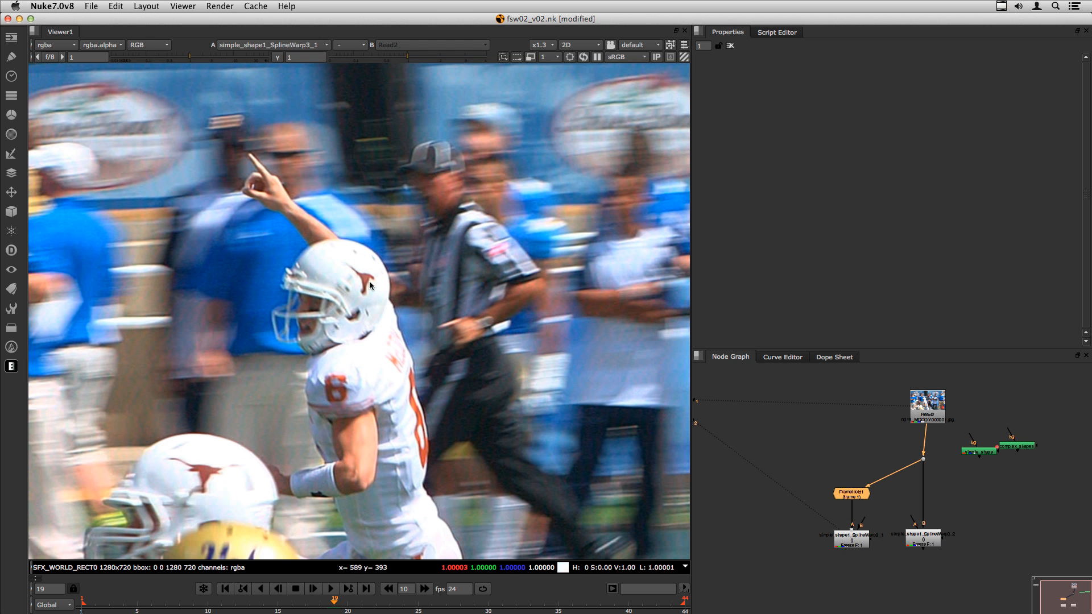
click(783, 504)
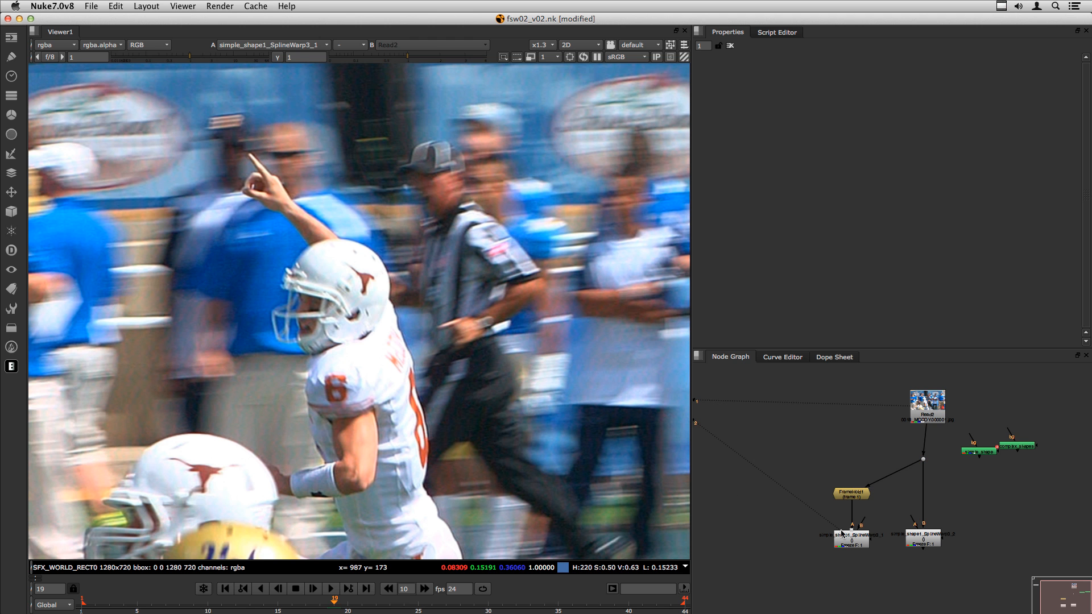
- Play from frame 1 and open simple_shape1_SplineWarp3_1's properties showing its helmet spline
click(80, 606)
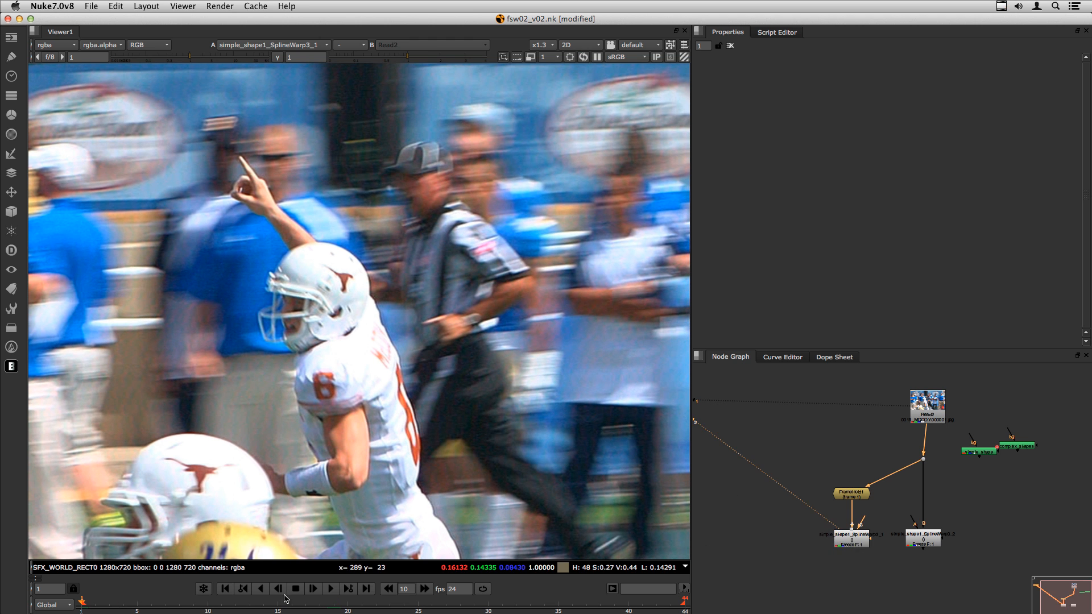
click(331, 588)
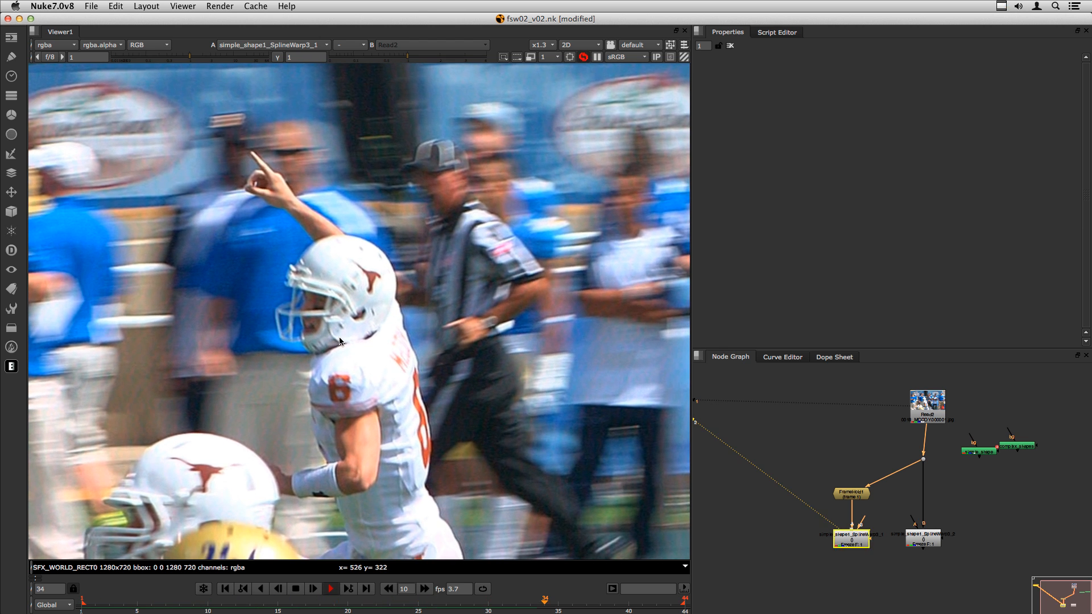
double_click(872, 535)
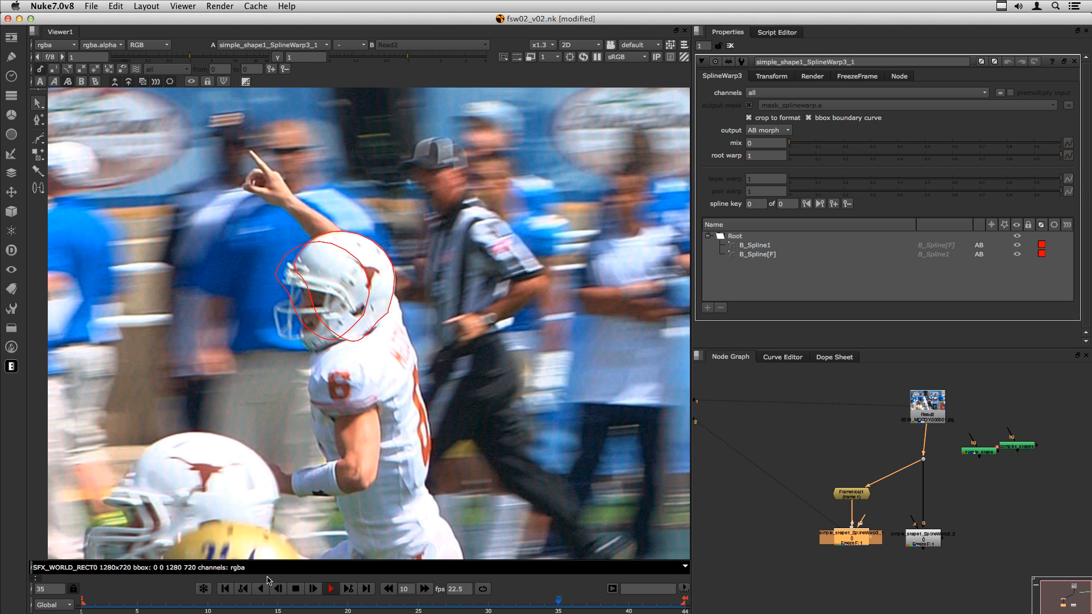
- Open simple_shape1_SplineWarp3_2's properties (AB morph, mix 1, root warp 0) and play the shot
click(295, 589)
click(807, 551)
click(923, 538)
click(892, 499)
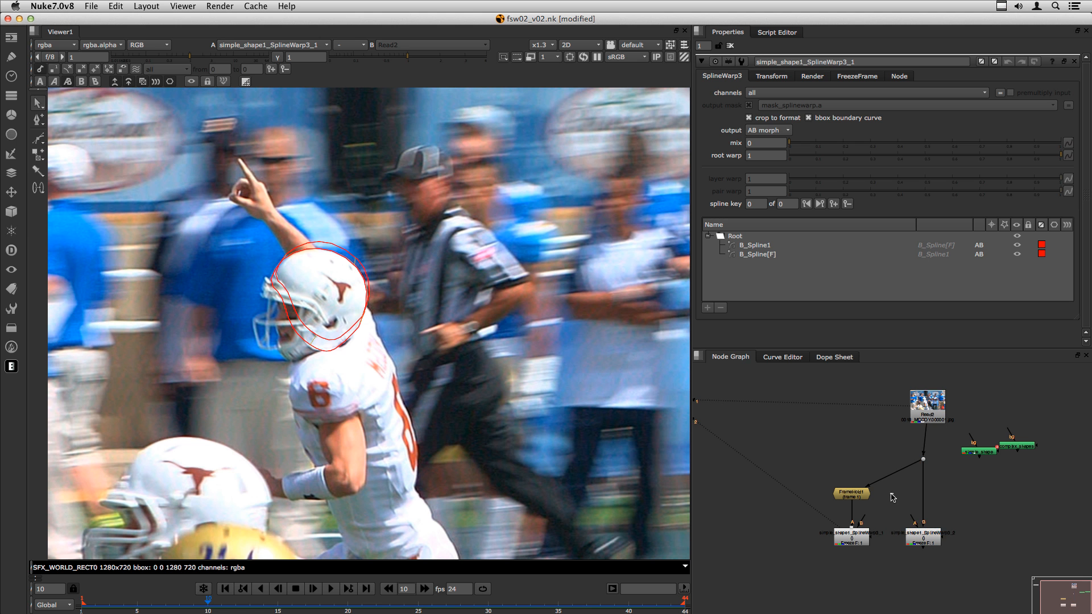
double_click(919, 539)
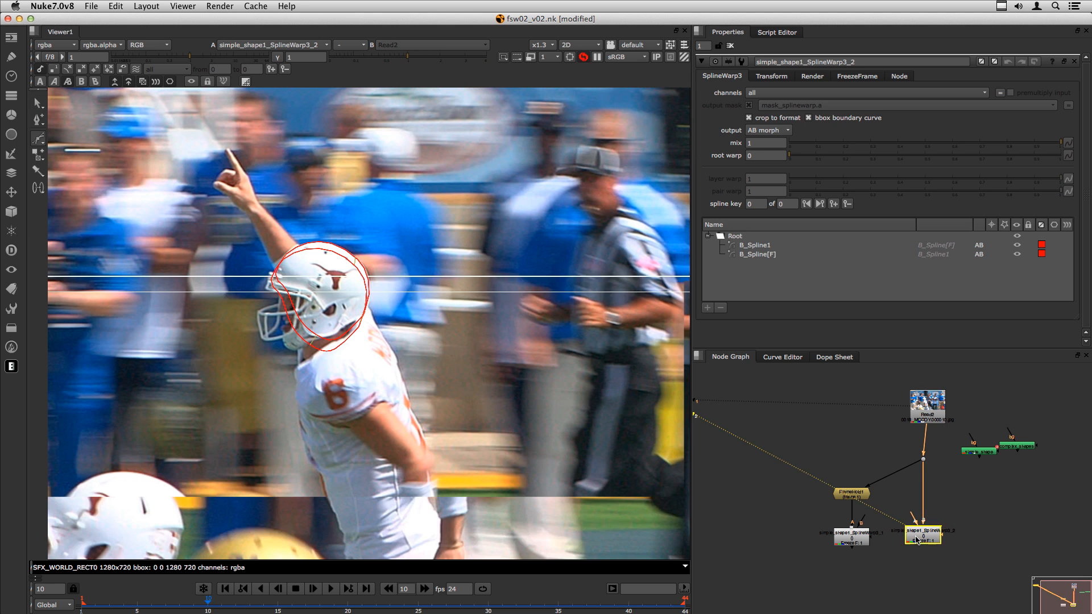
click(317, 591)
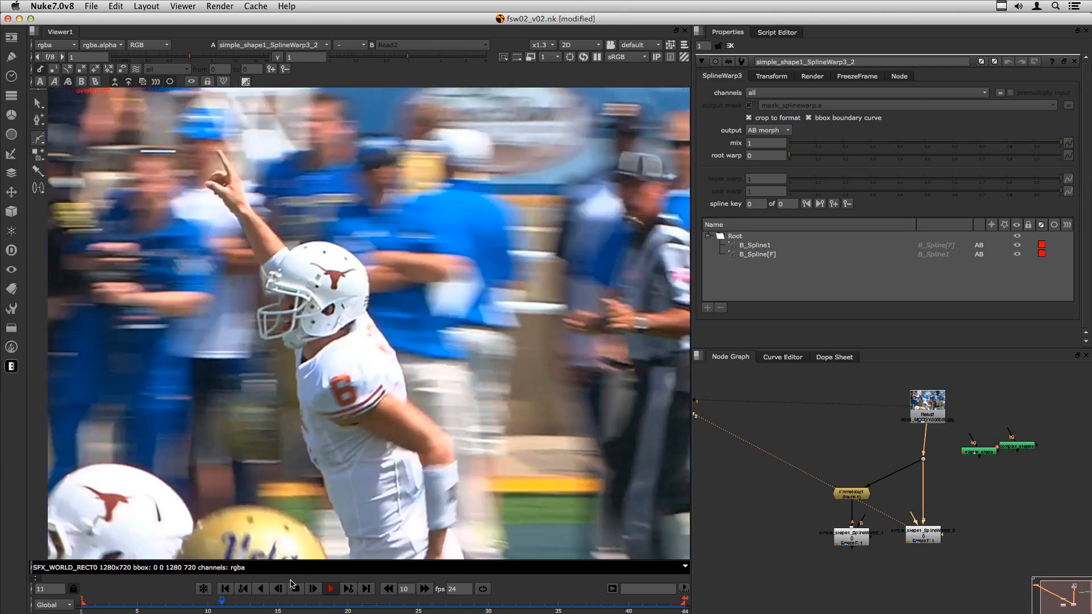
- Separate simple_shape from complex_shapes and open simple_shape's Roto settings showing HELMET_Layer's B_Spline
click(295, 589)
drag(928, 404, 923, 405)
click(977, 452)
drag(976, 451, 1049, 454)
drag(977, 427, 989, 424)
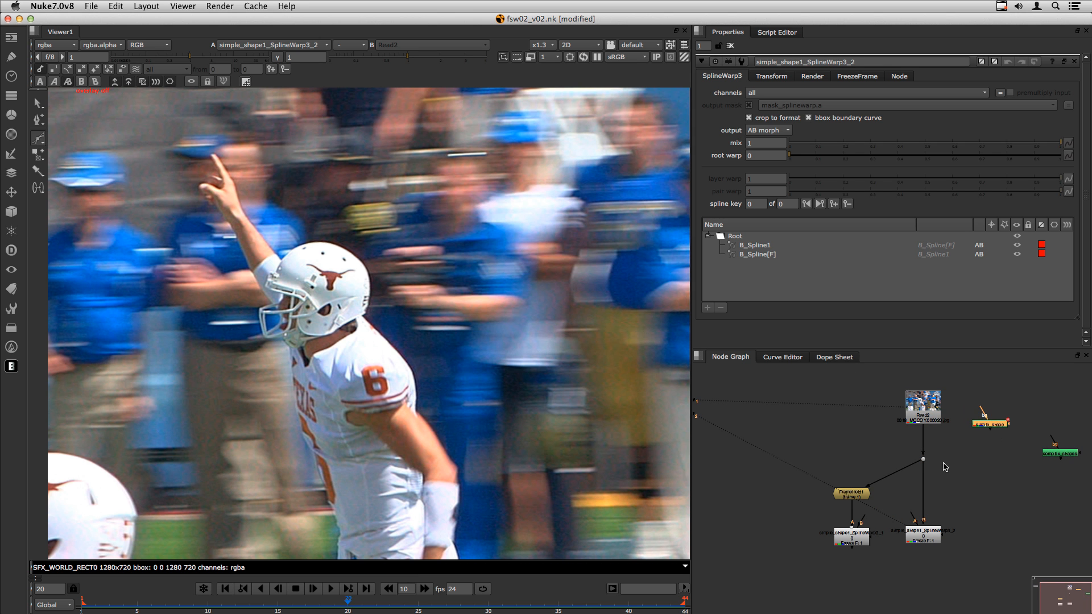
middle_drag(1001, 441, 928, 470)
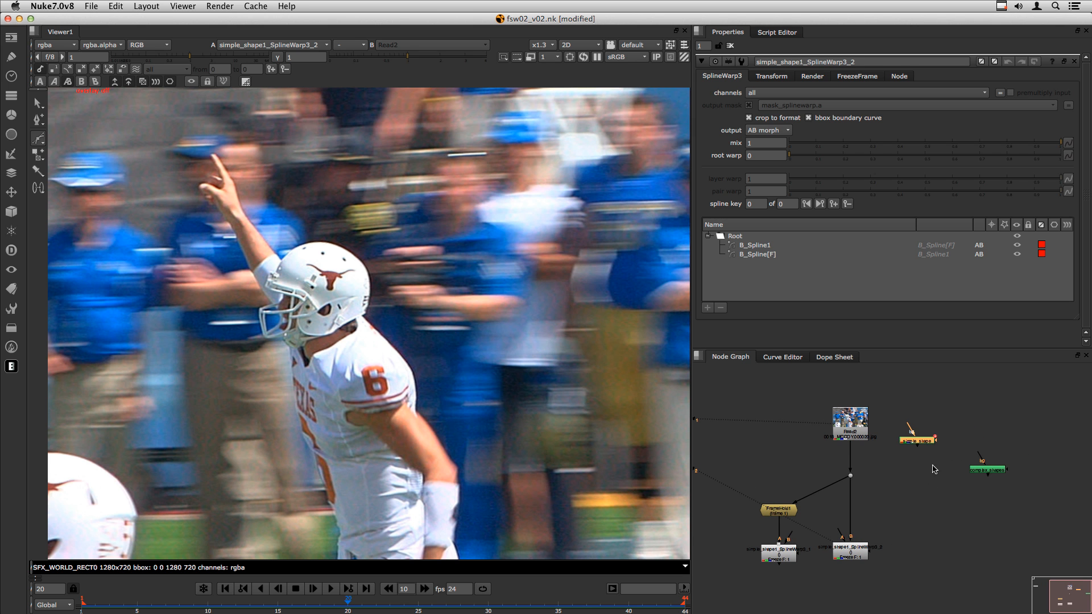
click(919, 470)
double_click(914, 443)
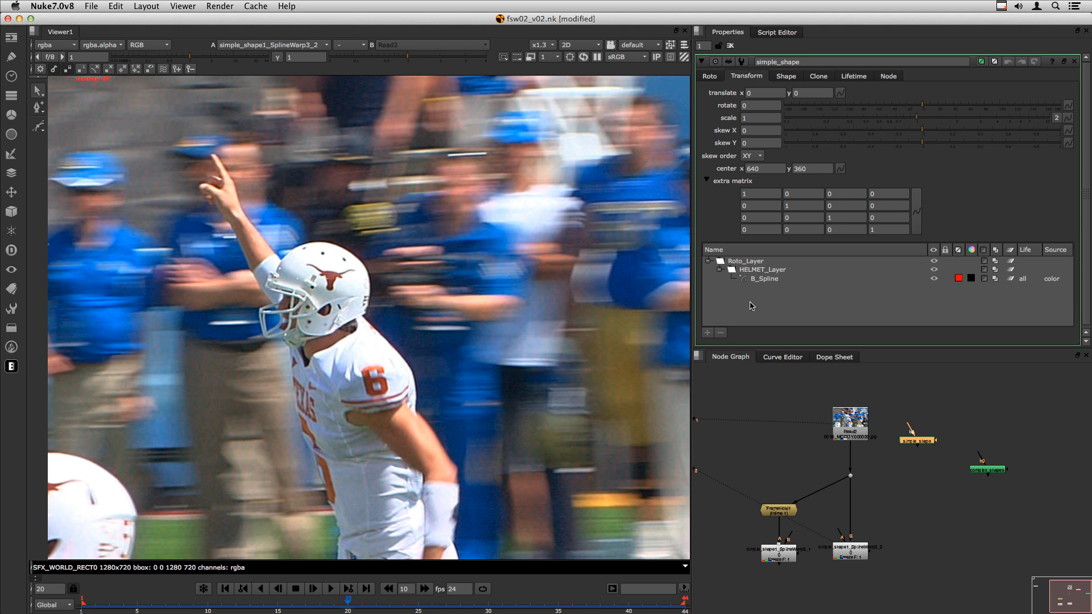
- Overlay the helmet roto outline on the Read2 footage and scrub through the shot to check it
key(o)
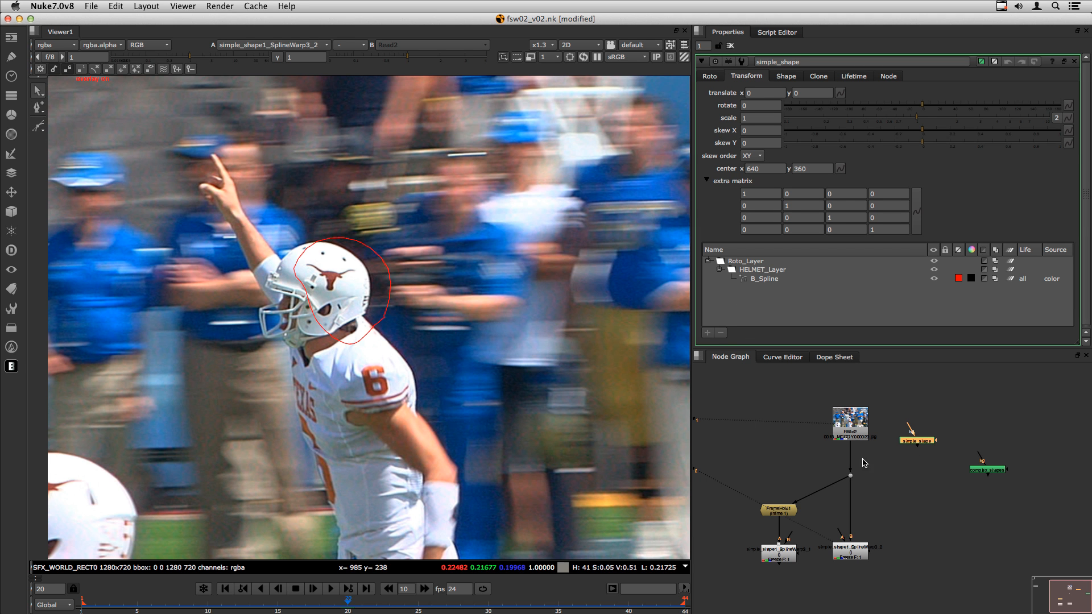
click(850, 420)
key(1)
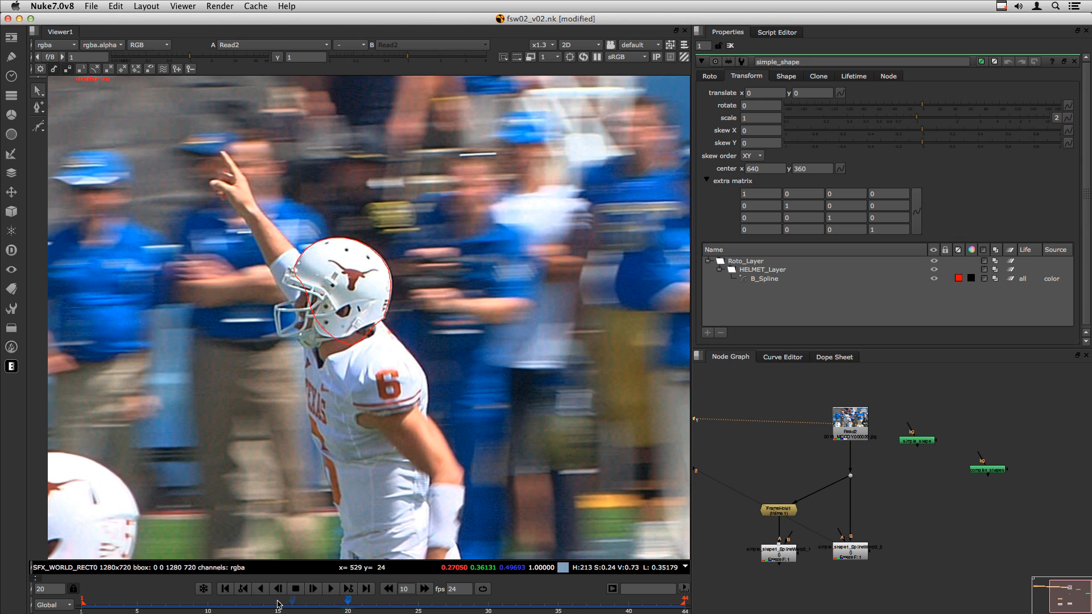
drag(273, 603, 578, 608)
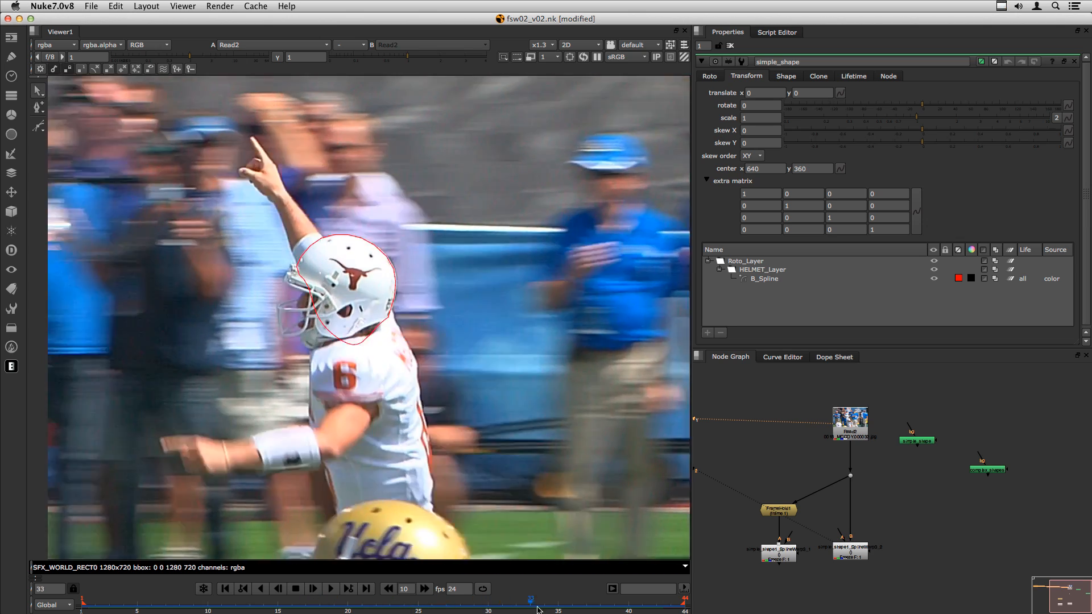
drag(539, 610, 363, 600)
- Create a new SplineWarp node and open its properties alongside a floating simple_shape settings panel
key(Tab)
text(spl)
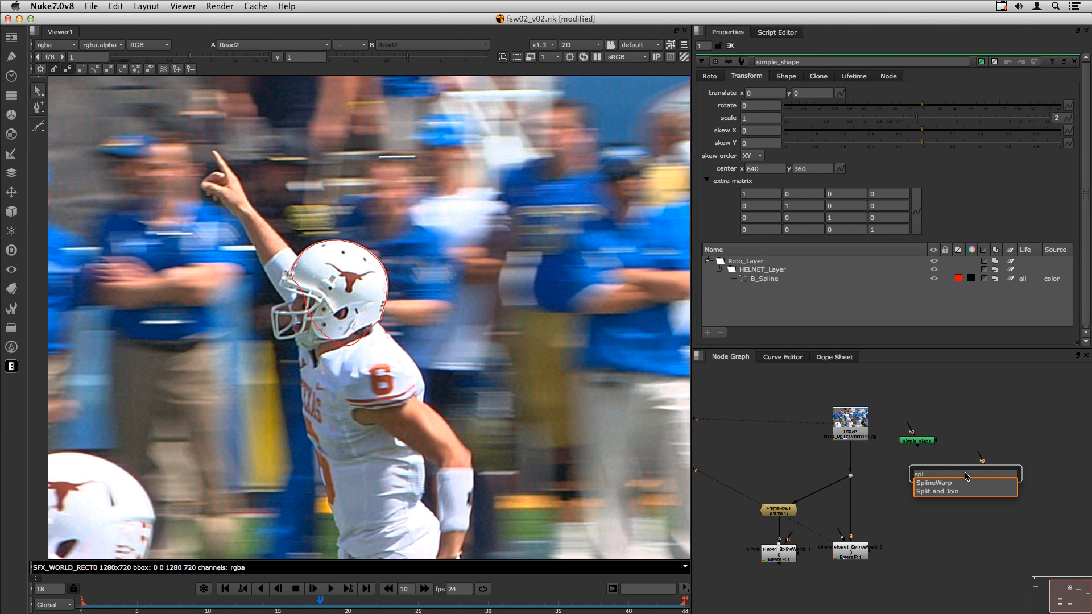
key(Return)
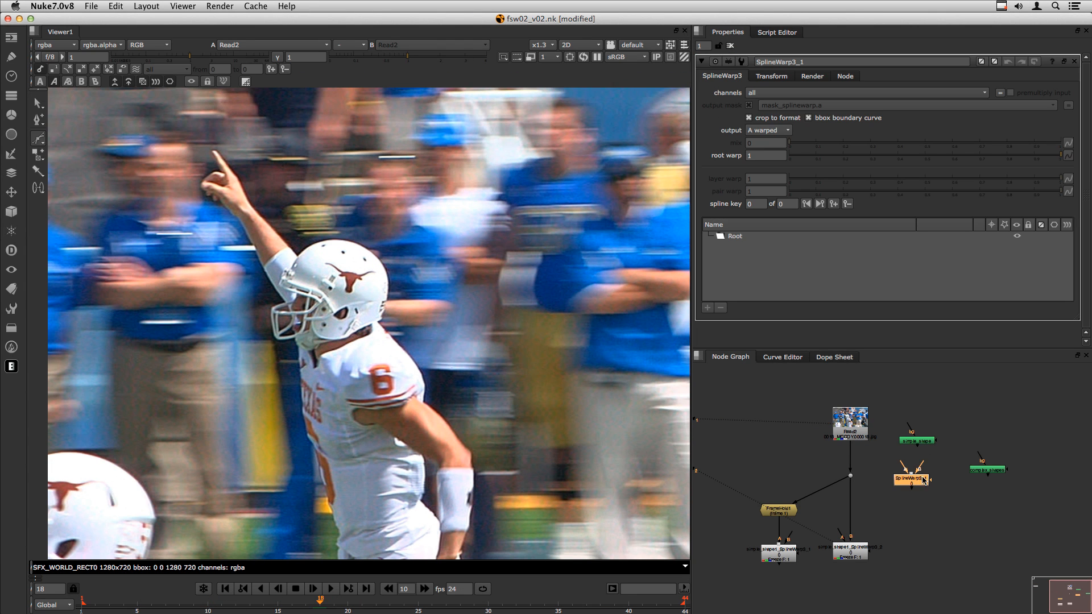
double_click(920, 441)
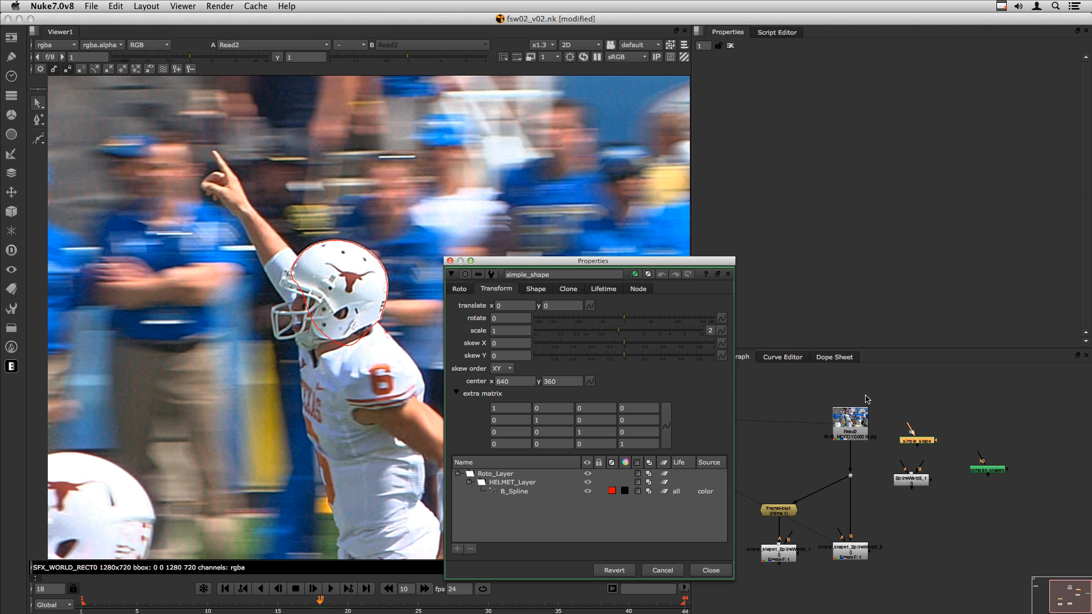
double_click(912, 479)
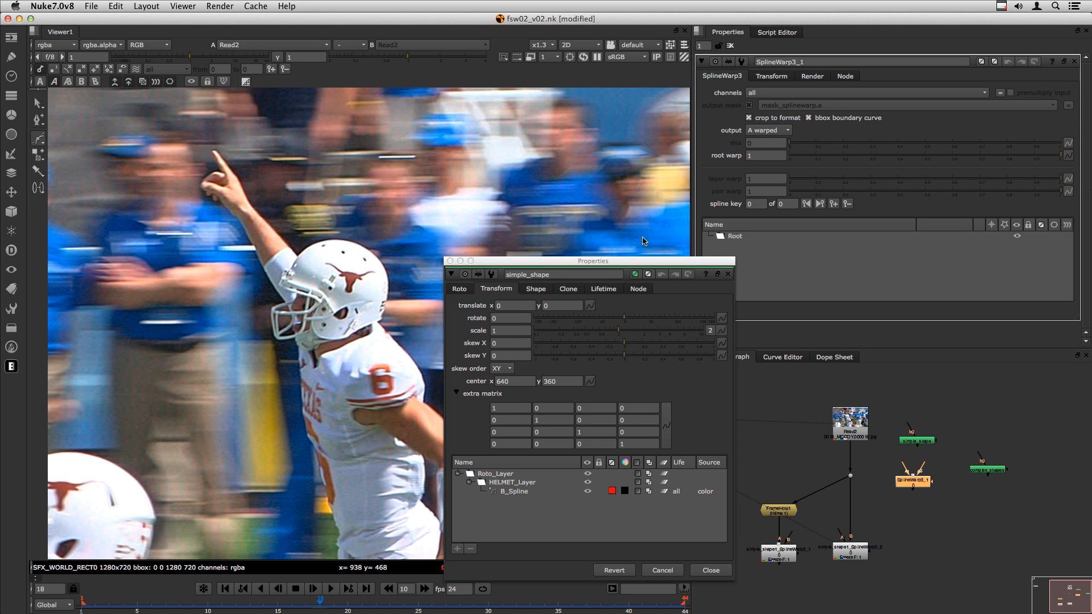
drag(569, 260, 424, 82)
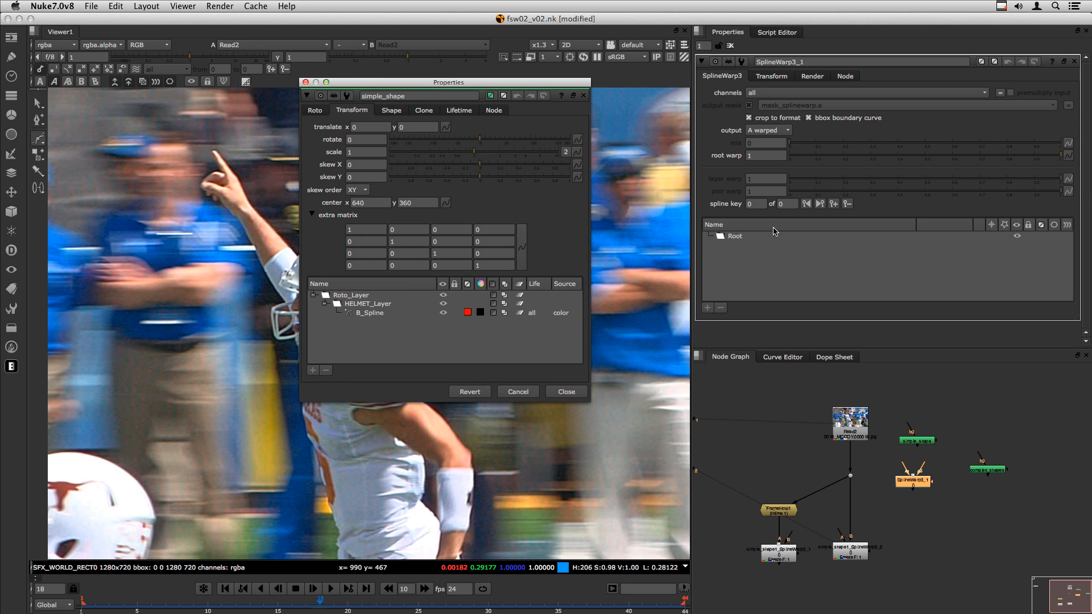
- Copy simple_shape's B_Spline and paste it under SplineWarp3_1's Root layer
drag(366, 314, 364, 349)
click(362, 320)
click(375, 316)
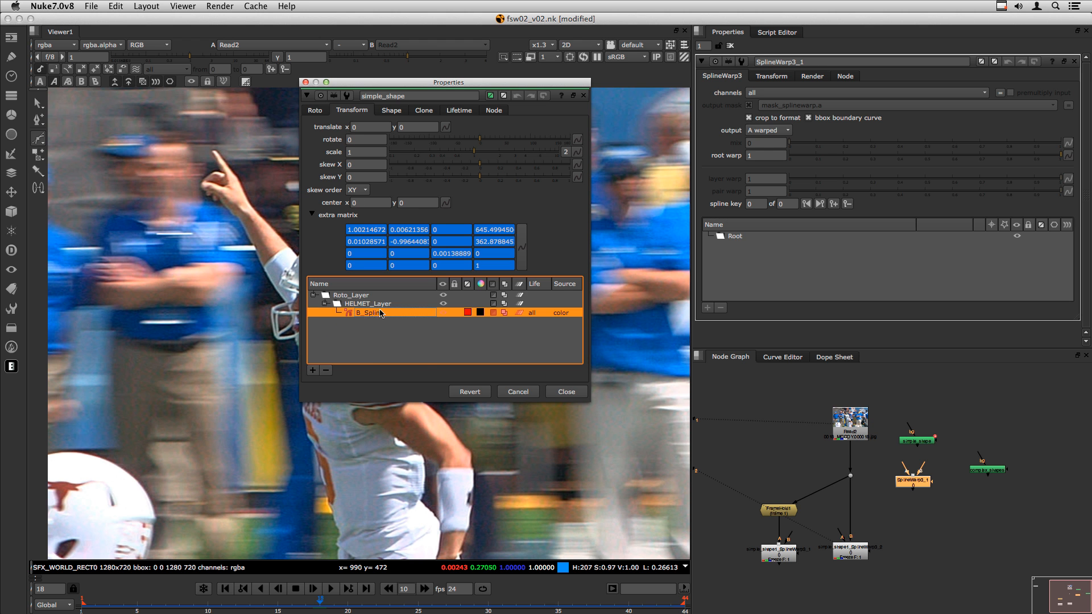
right_click(376, 316)
click(428, 328)
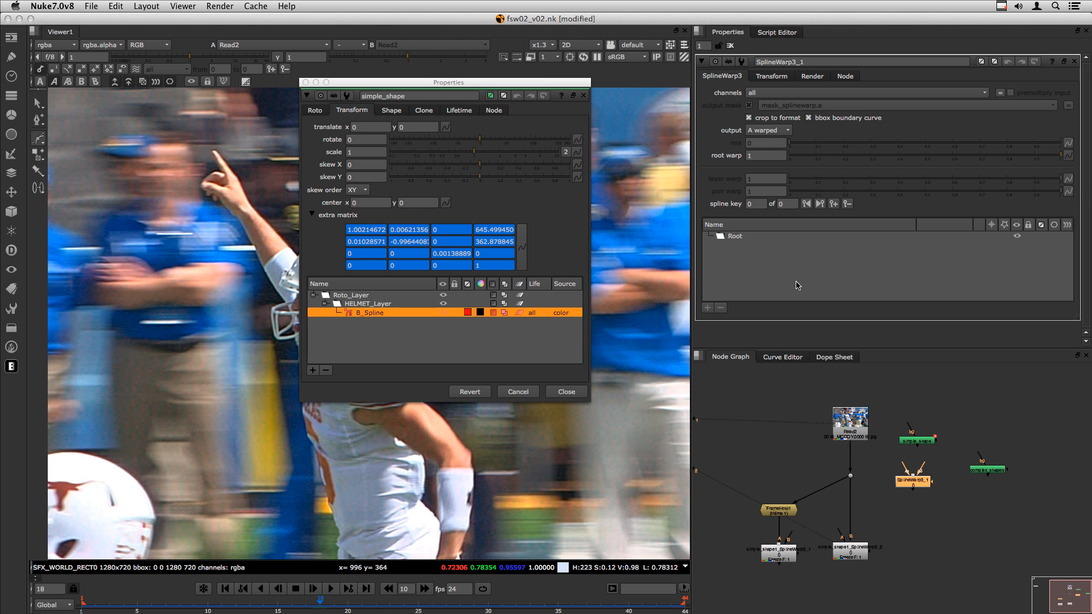
click(733, 236)
right_click(743, 235)
click(760, 275)
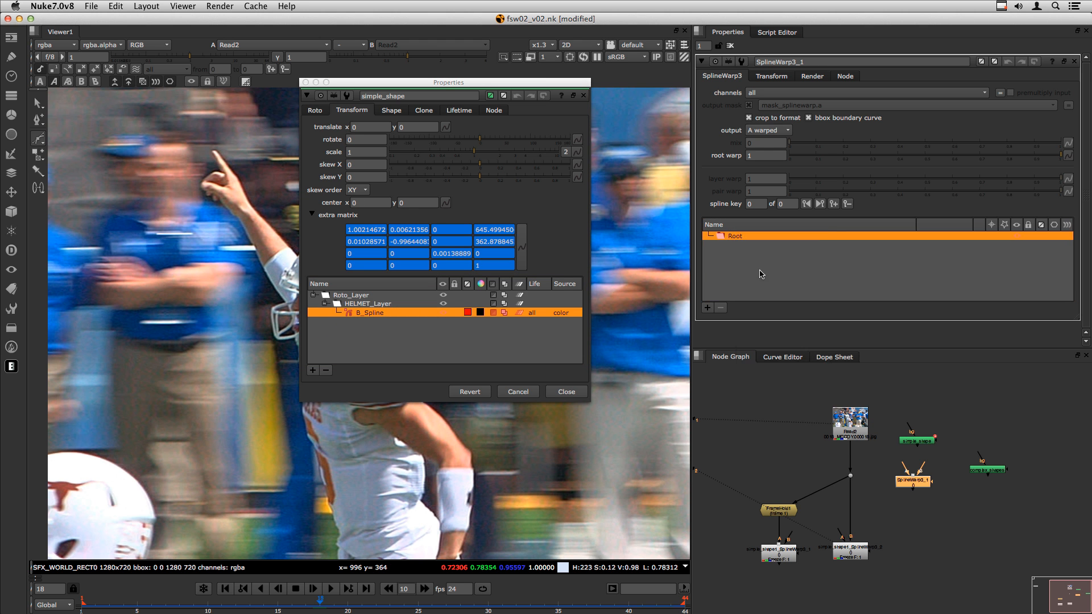
click(305, 82)
- Rename the pasted shape to source_shape
double_click(755, 246)
text(source)
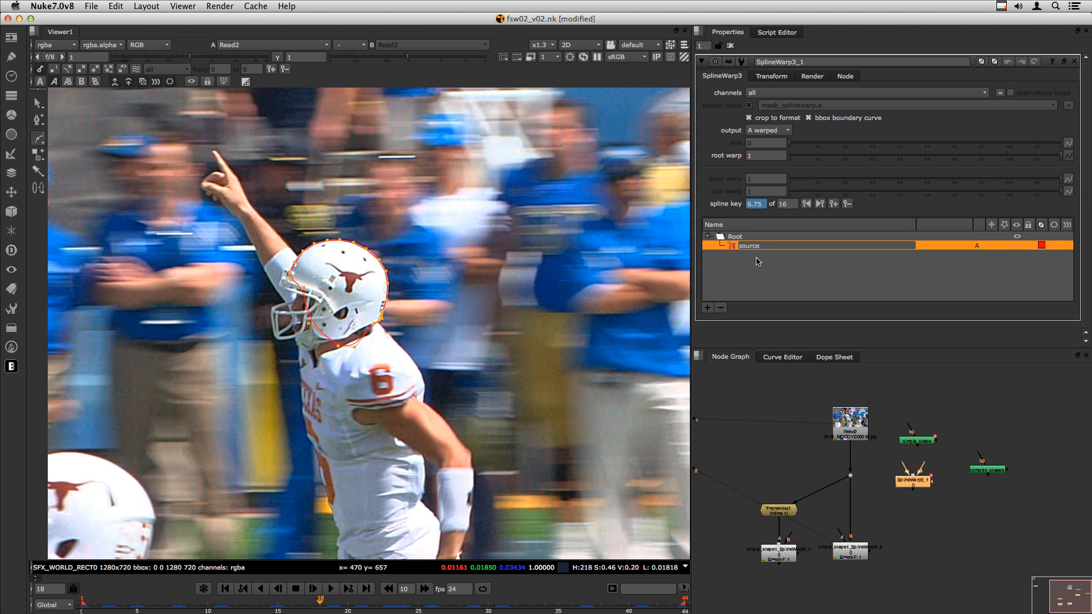
text(_shape)
key(Return)
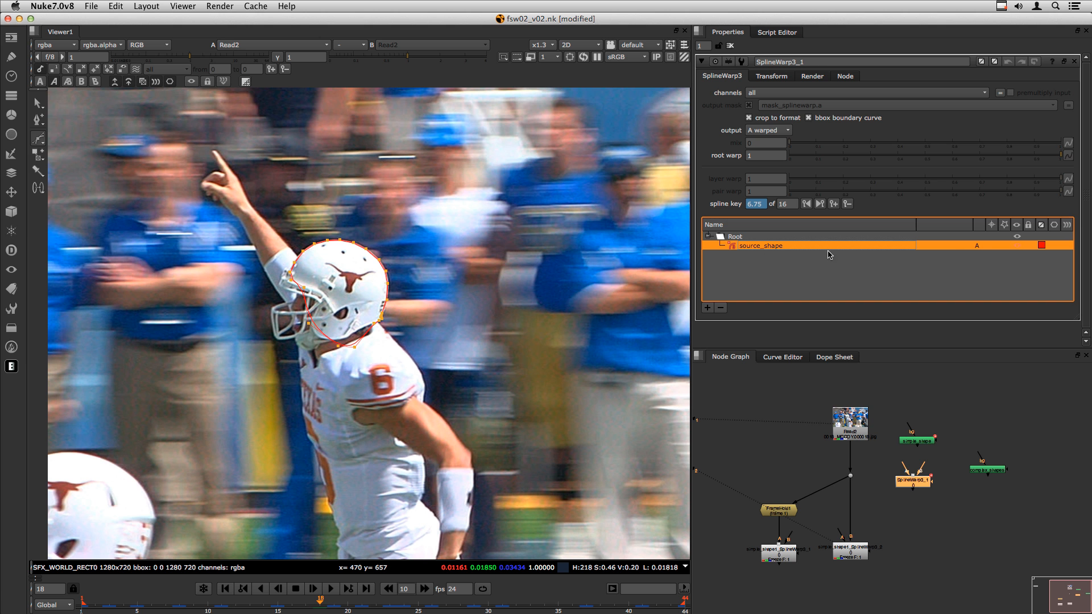
- Duplicate source_shape into B and join, renaming the copy dest_shape
right_click(759, 246)
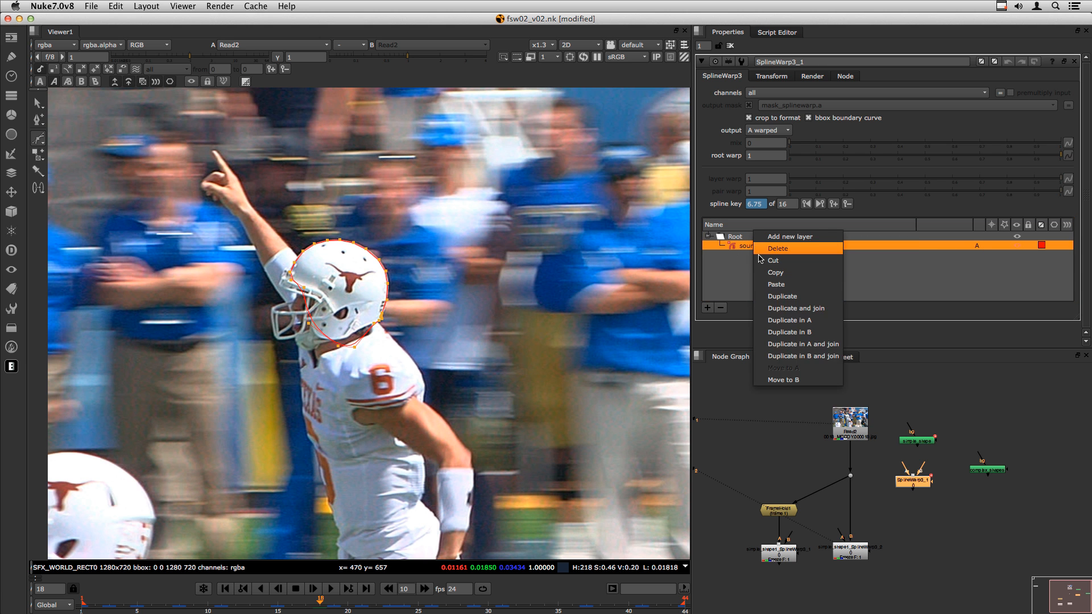
click(804, 356)
double_click(761, 250)
text(ds)
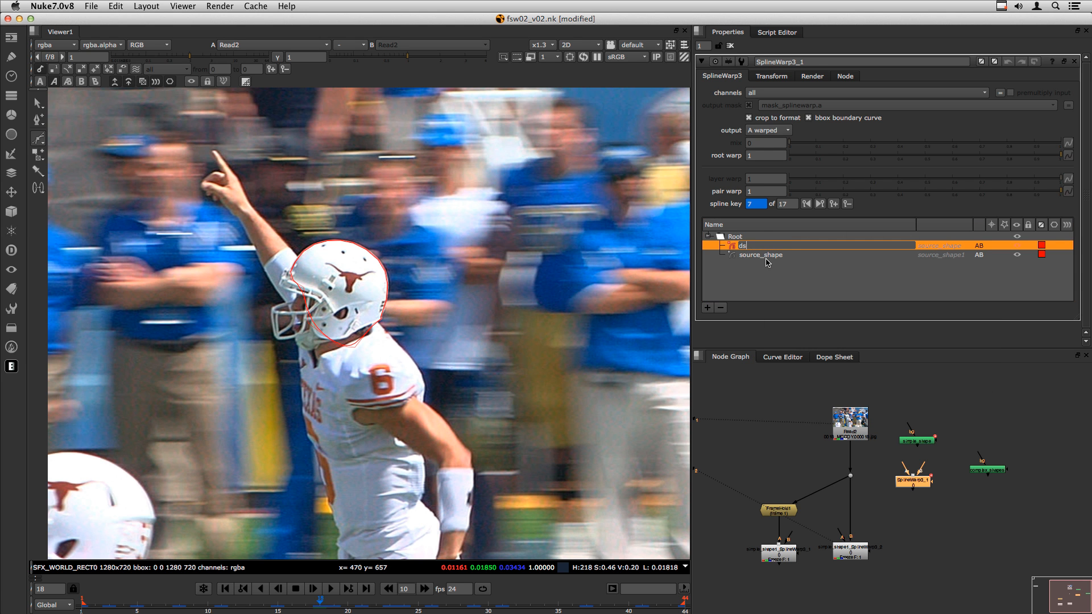
text(st_shape)
key(Return)
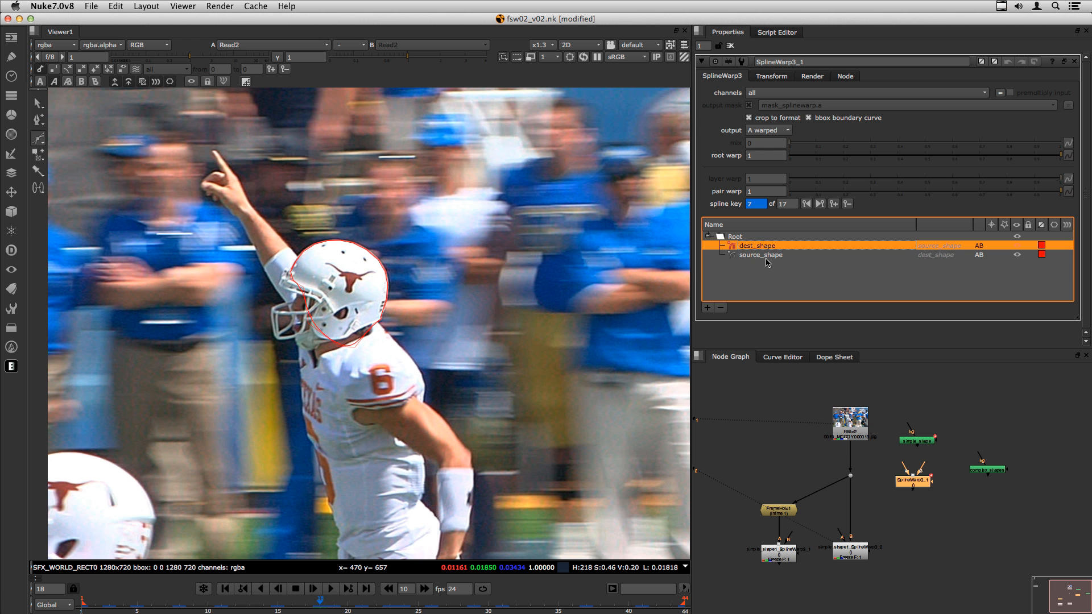
- Shift dest_shape's colour hue to purple
click(1041, 247)
drag(684, 466, 685, 438)
click(682, 347)
click(890, 279)
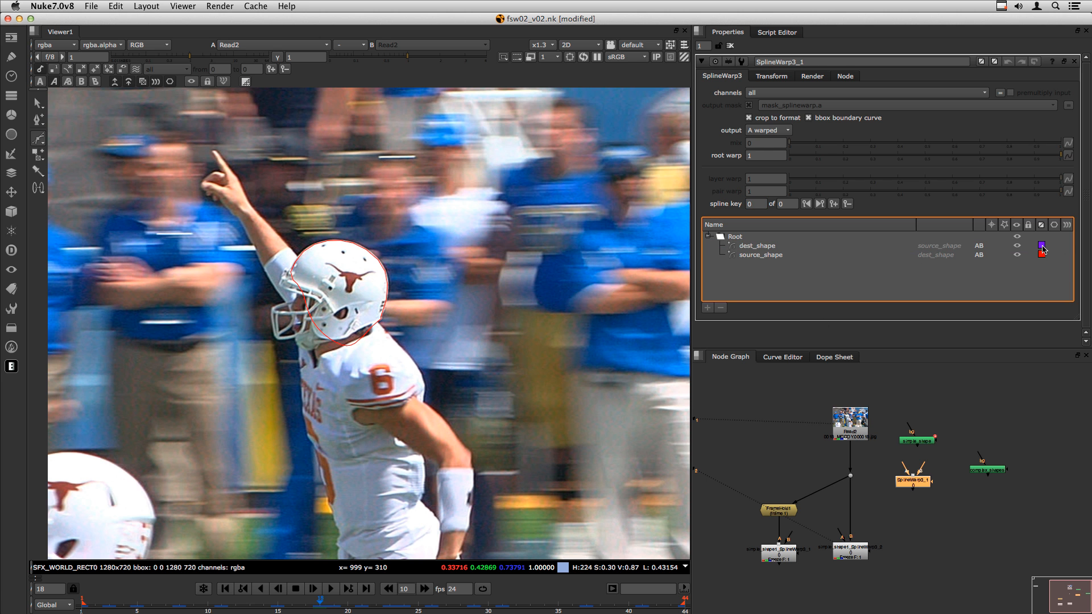
click(849, 558)
- Wire Read2 into SplineWarp3_1's A input through a Dot and view its output
key(2)
click(925, 518)
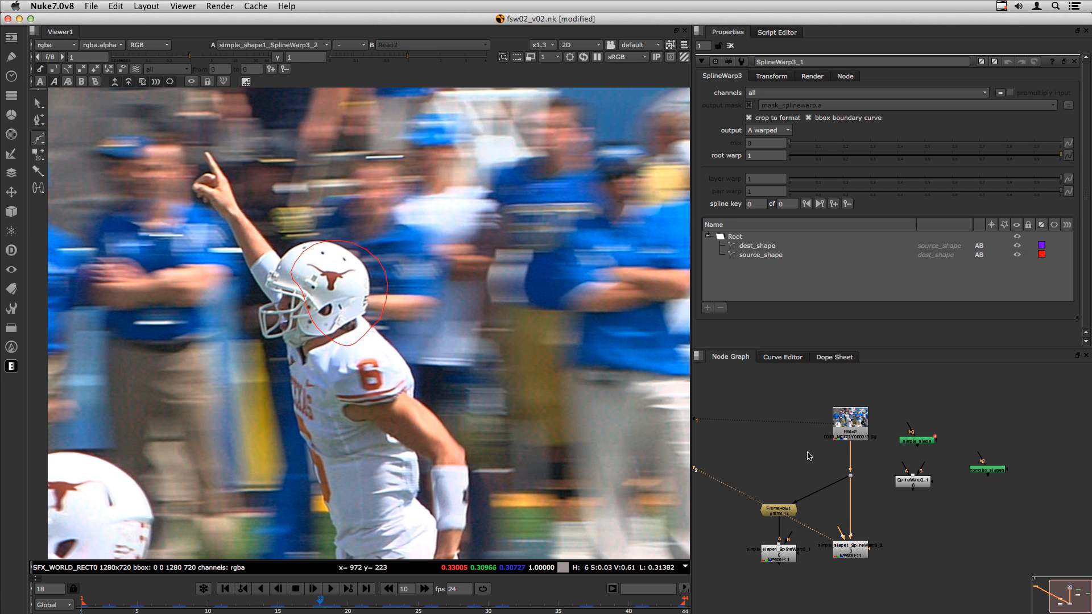
drag(897, 479, 850, 422)
key(2)
drag(916, 441, 965, 434)
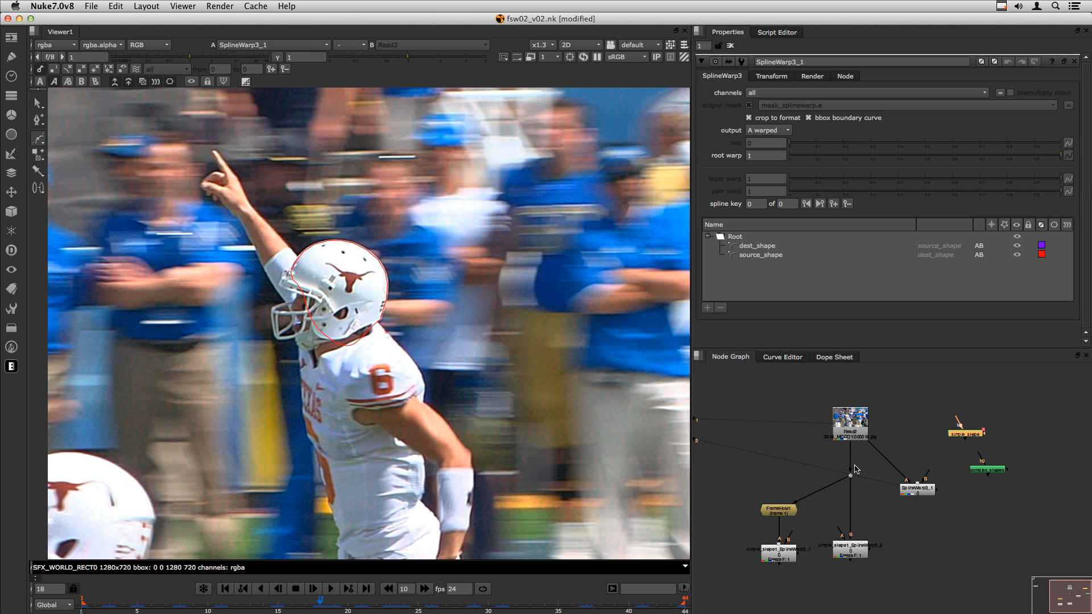
ctrl+drag(888, 466, 924, 432)
drag(920, 495, 927, 494)
- Switch SplineWarp3_1's output to AB morph and scrub the shot to check the warp
click(68, 83)
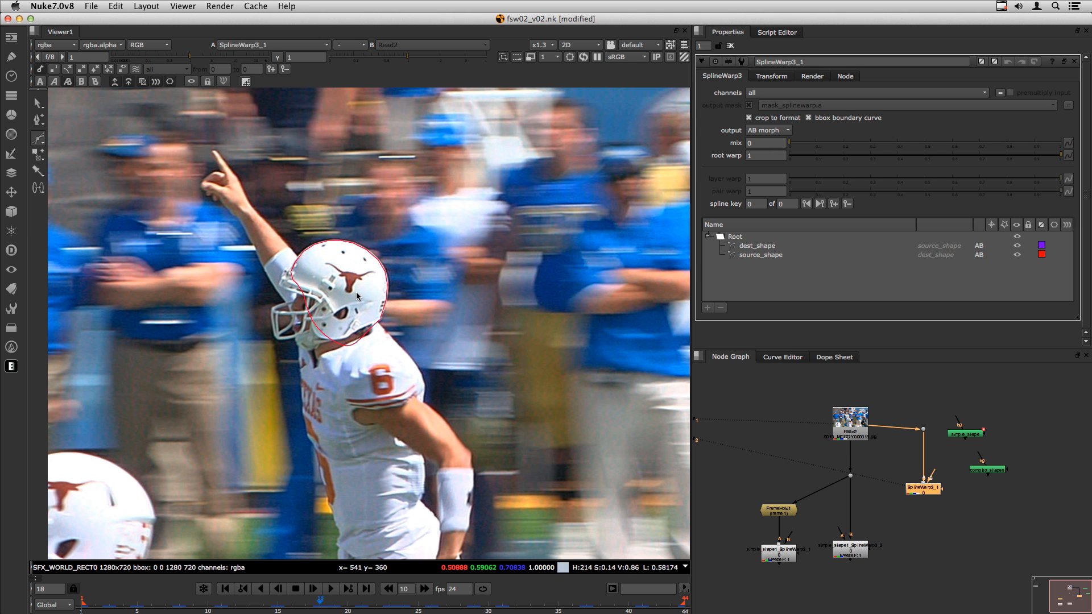
click(116, 83)
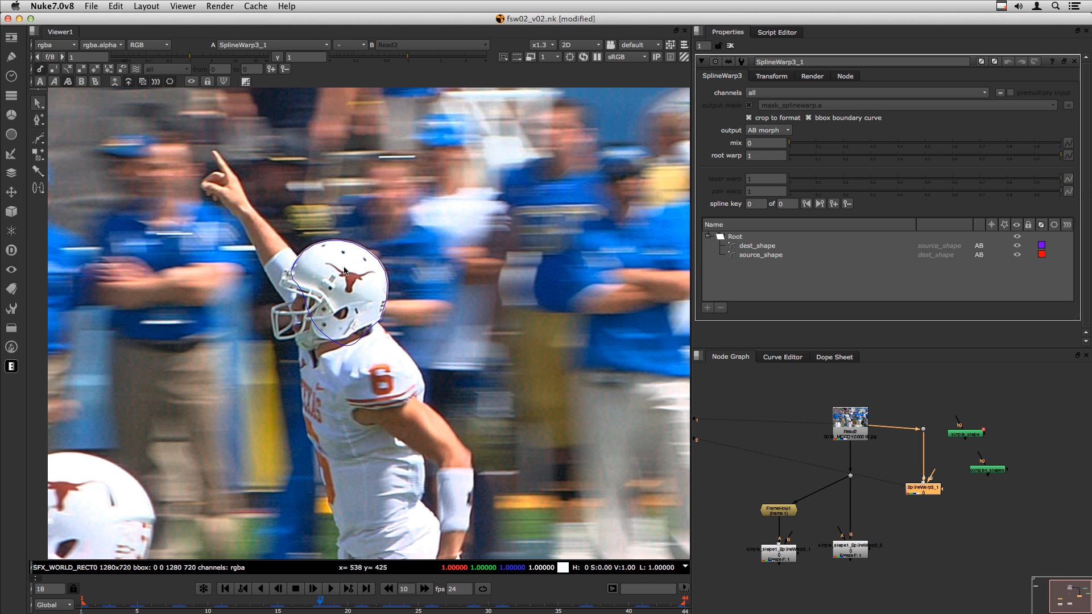
drag(277, 606, 572, 610)
click(116, 83)
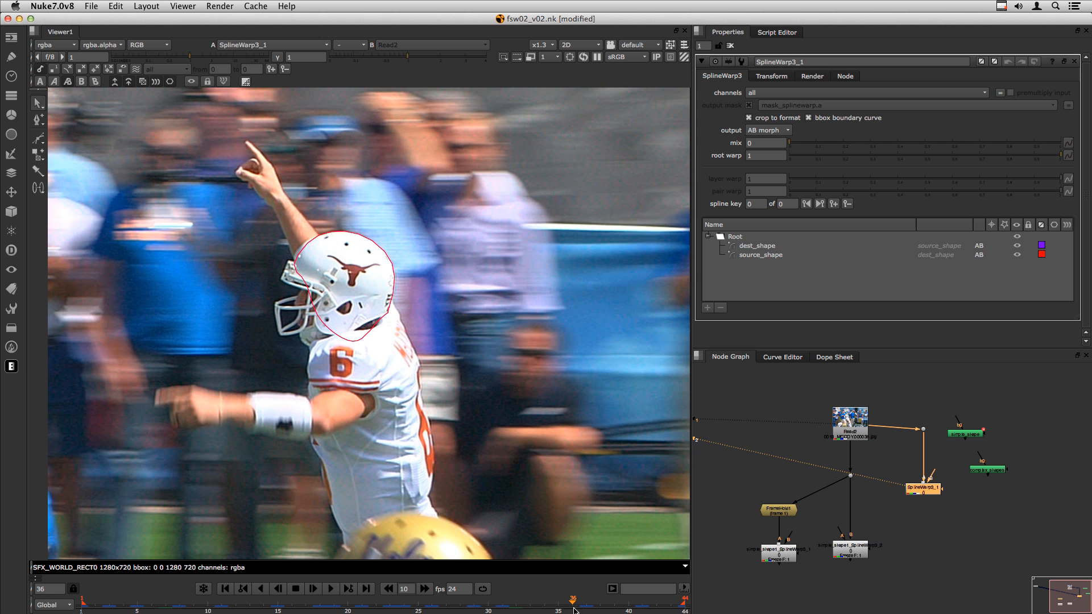
click(912, 426)
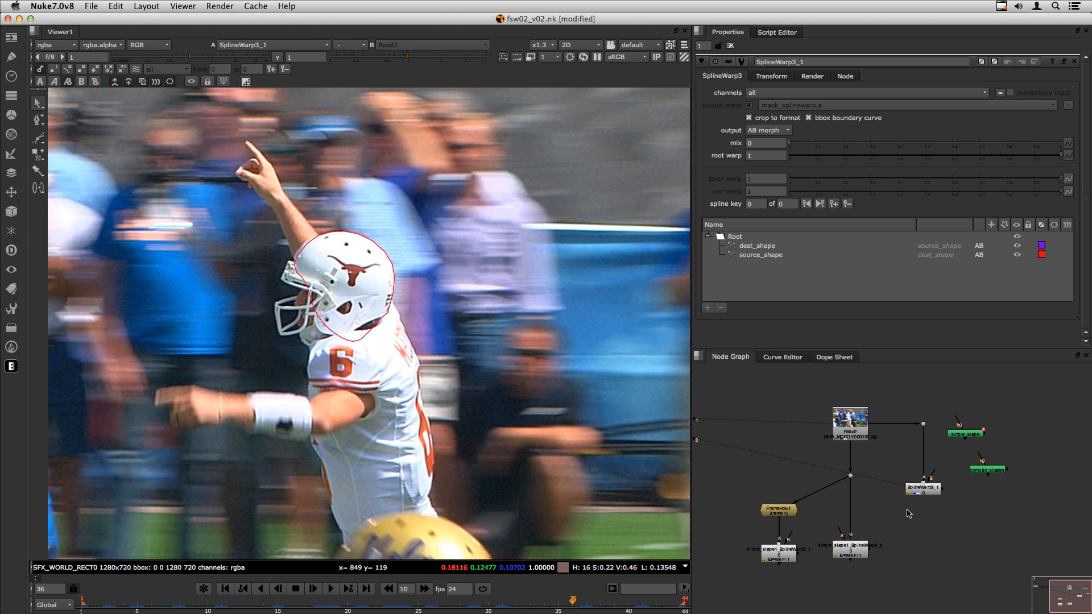
- Add a Tracker node, delete it again, and reopen SplineWarp3_1's properties
drag(783, 517, 784, 510)
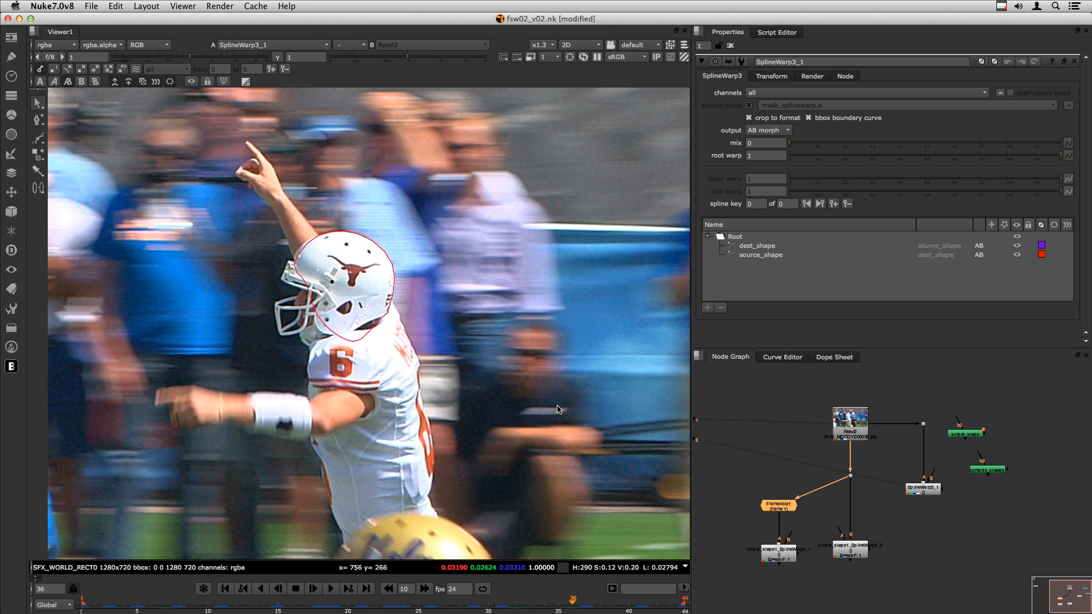
click(960, 536)
key(Tab)
text(tra)
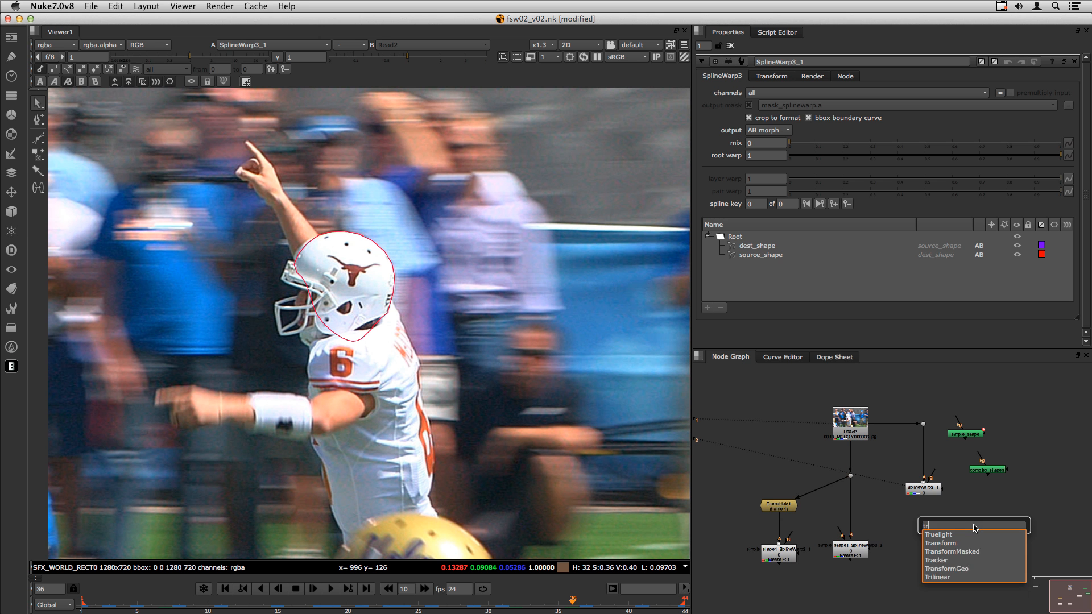
key(Down)
key(Down)
key(Down)
key(Return)
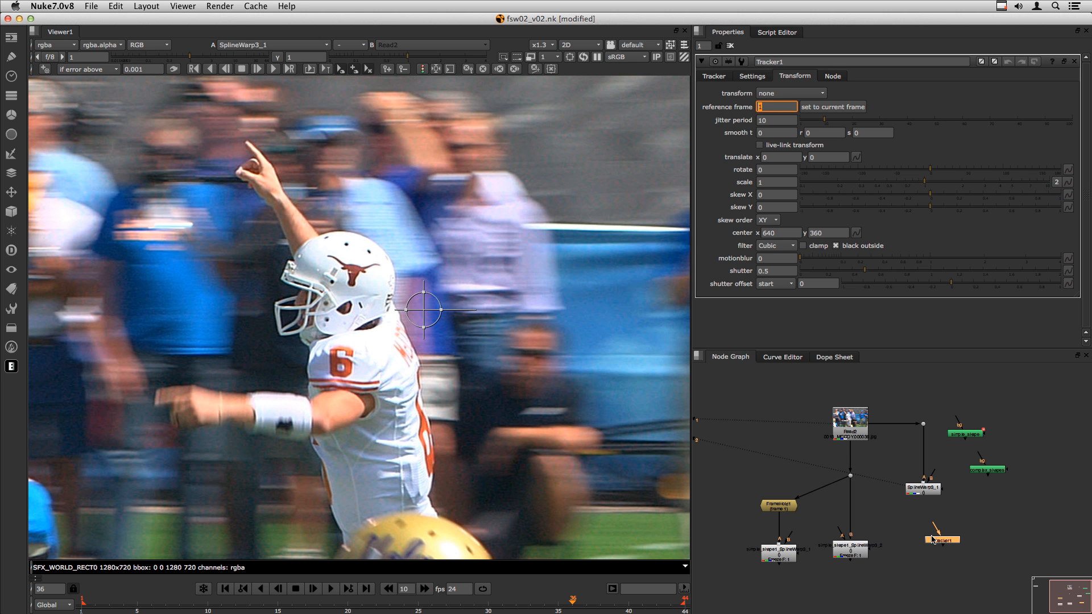
key(Delete)
double_click(913, 487)
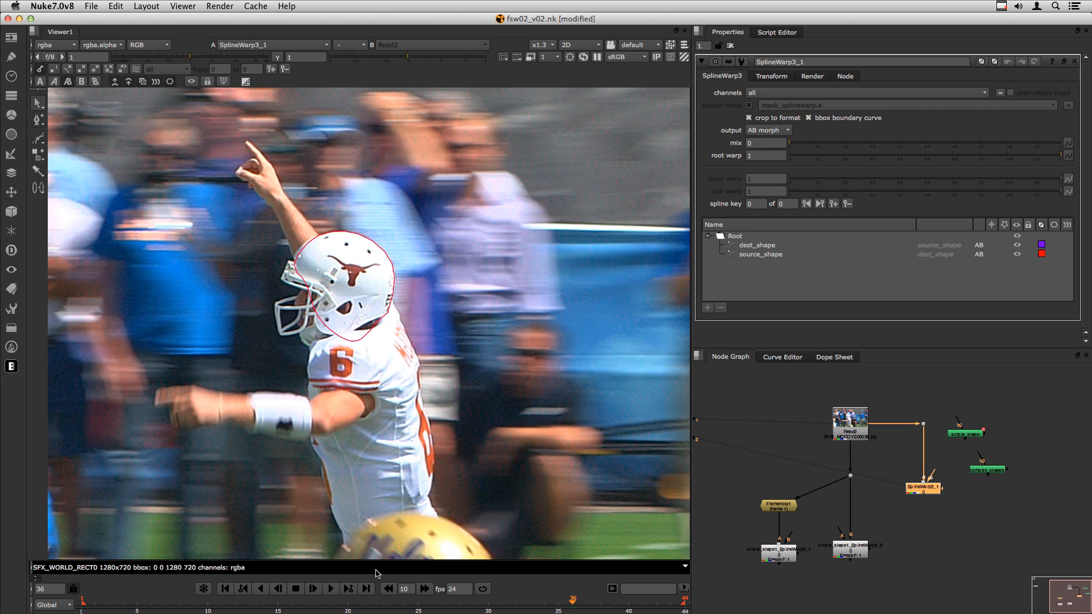
- Show SplineWarp3_1's keyframes in the Dope Sheet, trial-delete early keys, then undo
click(754, 256)
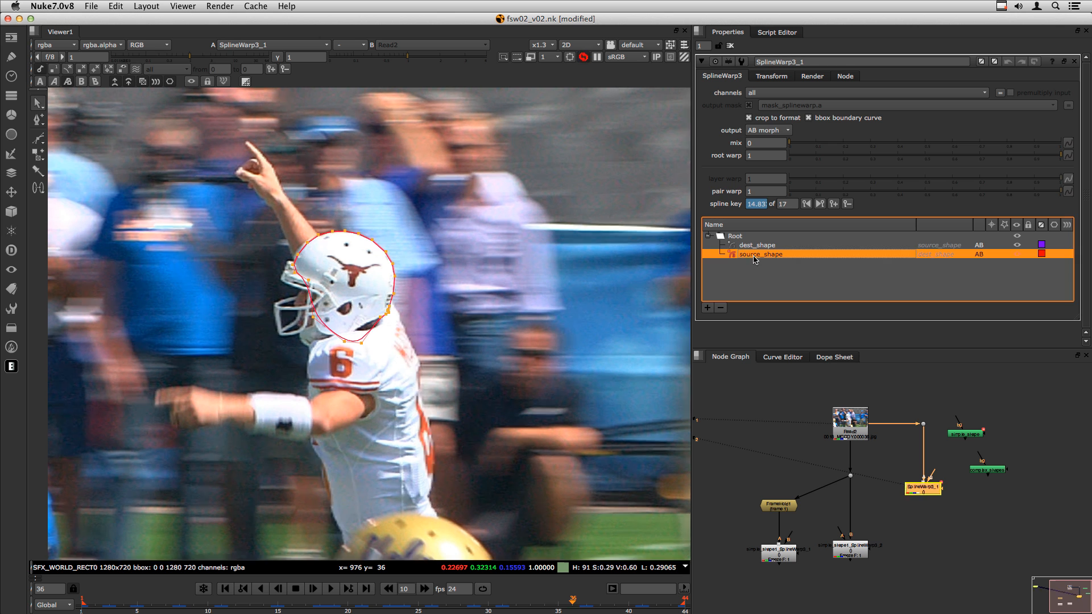
click(925, 509)
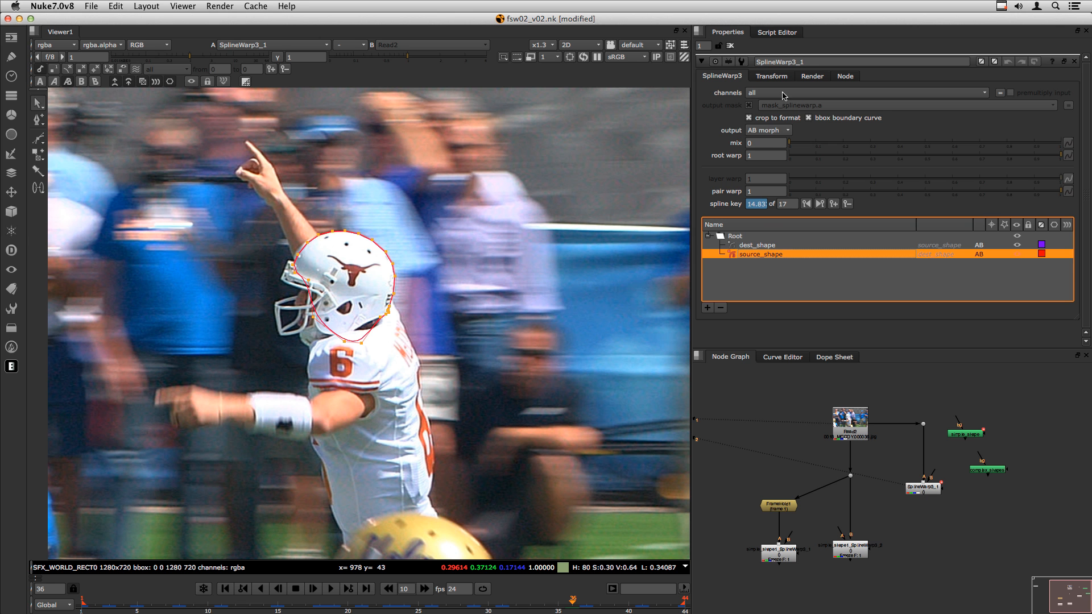
click(836, 358)
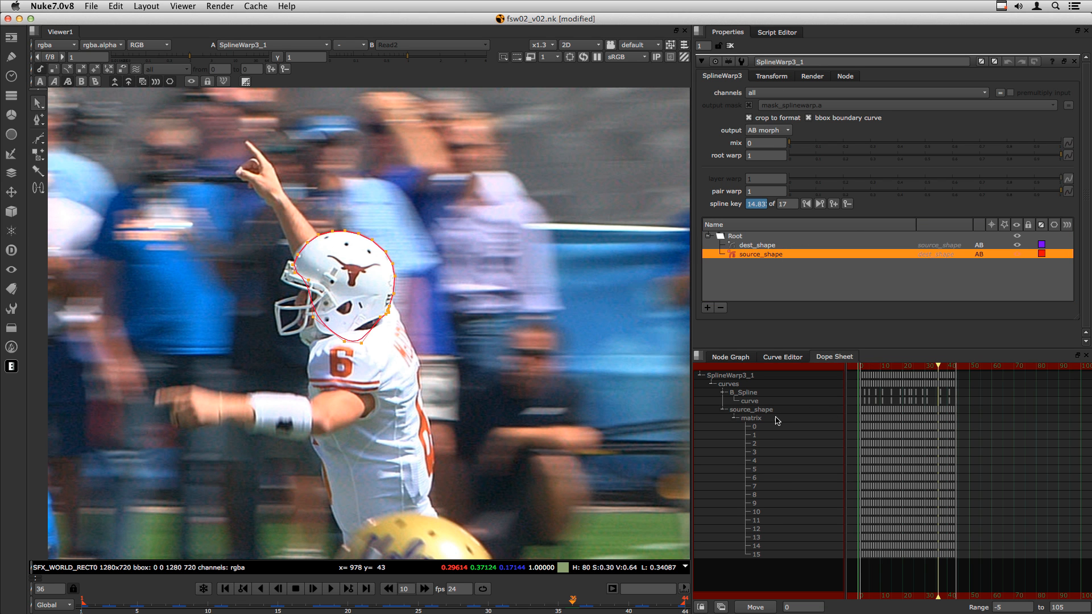
click(742, 245)
click(758, 265)
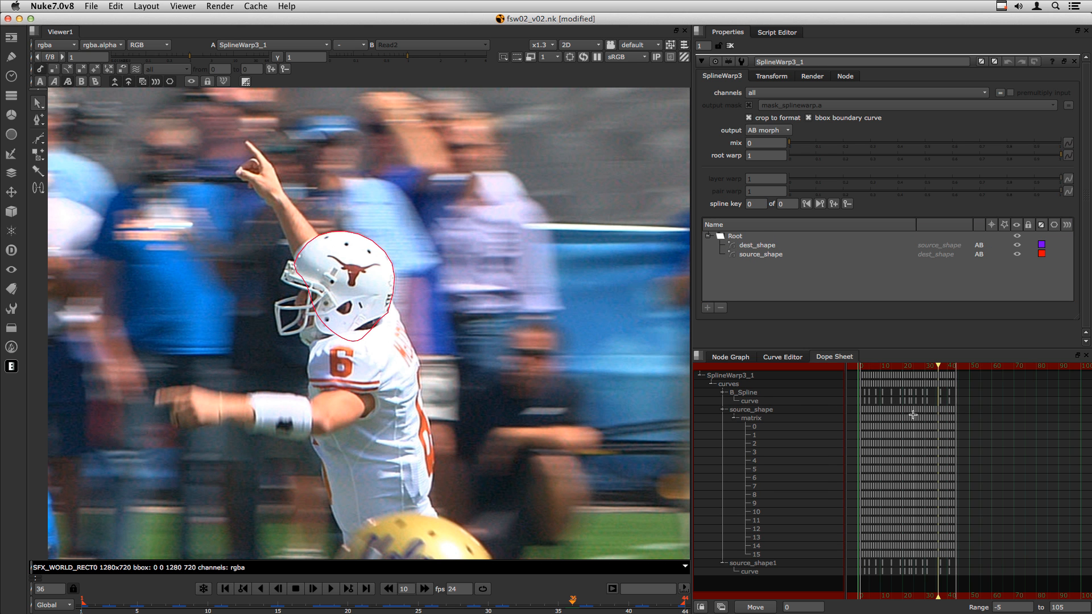
drag(851, 412, 937, 419)
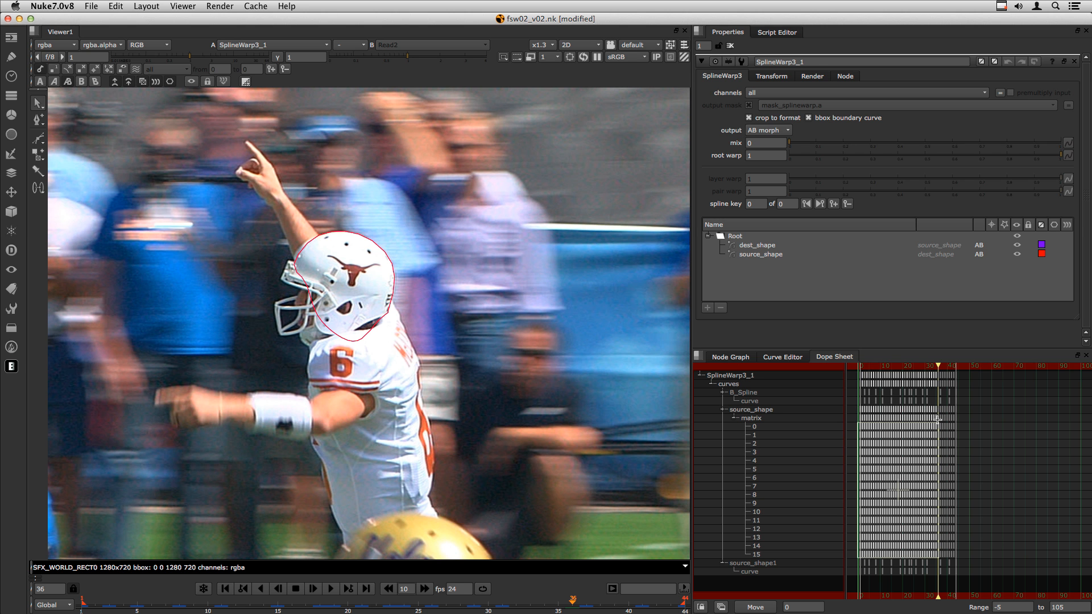
key(Delete)
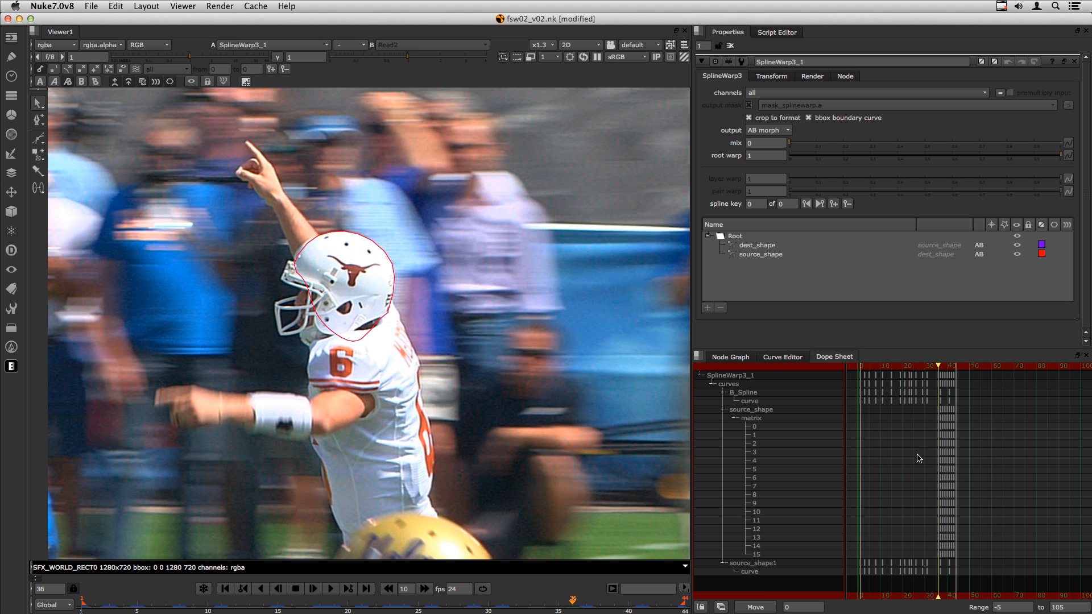
key(super+z)
- Delete source_shape's keys from frames 0–18 and 19–43, leaving two keyframes
click(335, 607)
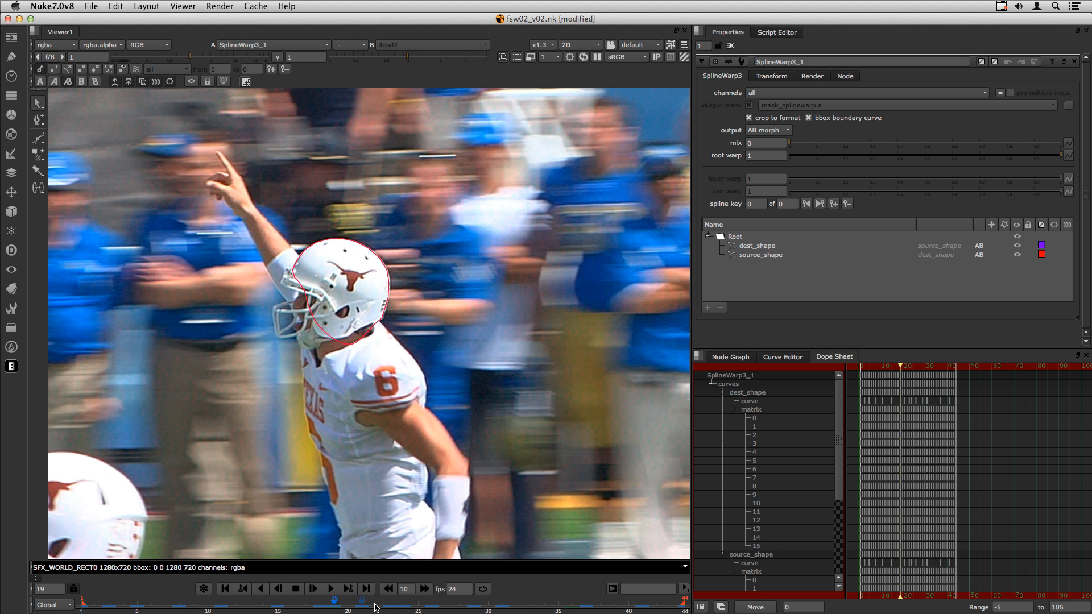
middle_drag(905, 425, 954, 434)
scroll(940, 434, up, 6)
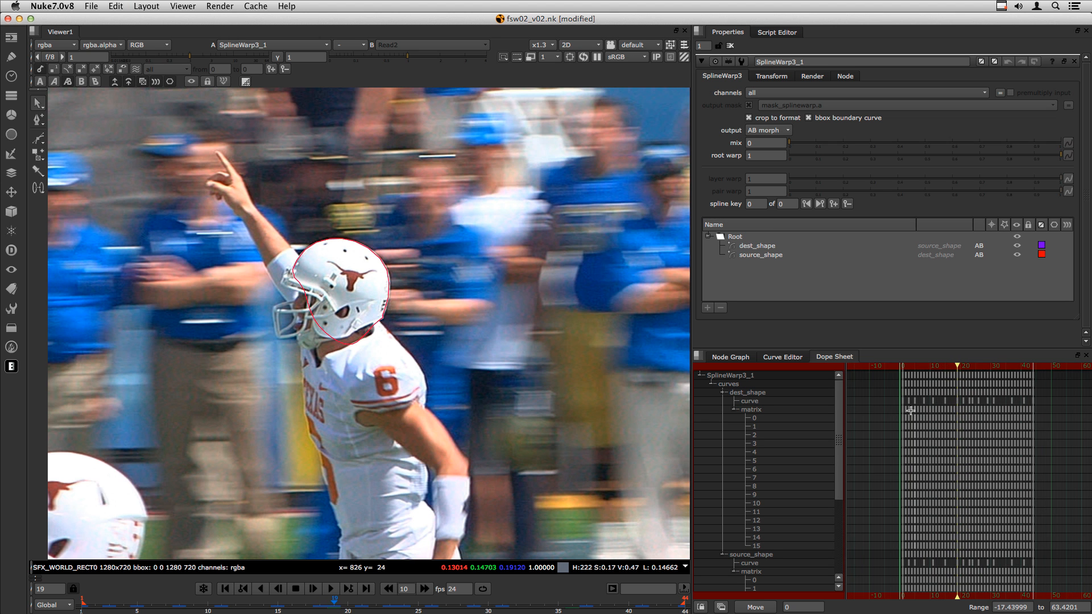
drag(887, 406, 947, 398)
click(759, 256)
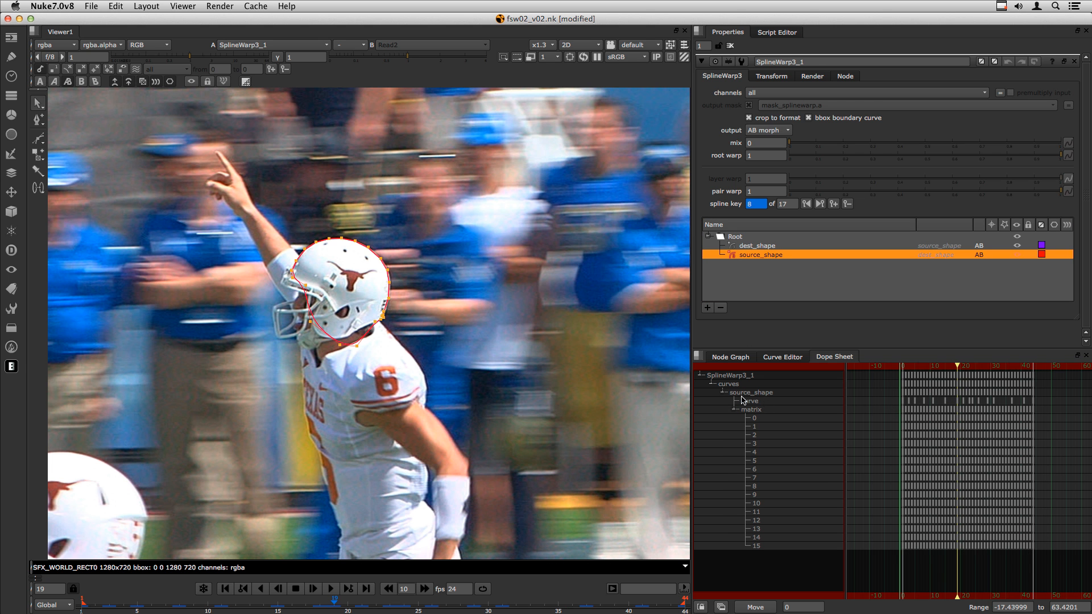
drag(944, 396, 954, 394)
drag(958, 391, 953, 393)
key(Delete)
drag(1051, 389, 957, 407)
key(Delete)
drag(957, 370, 943, 375)
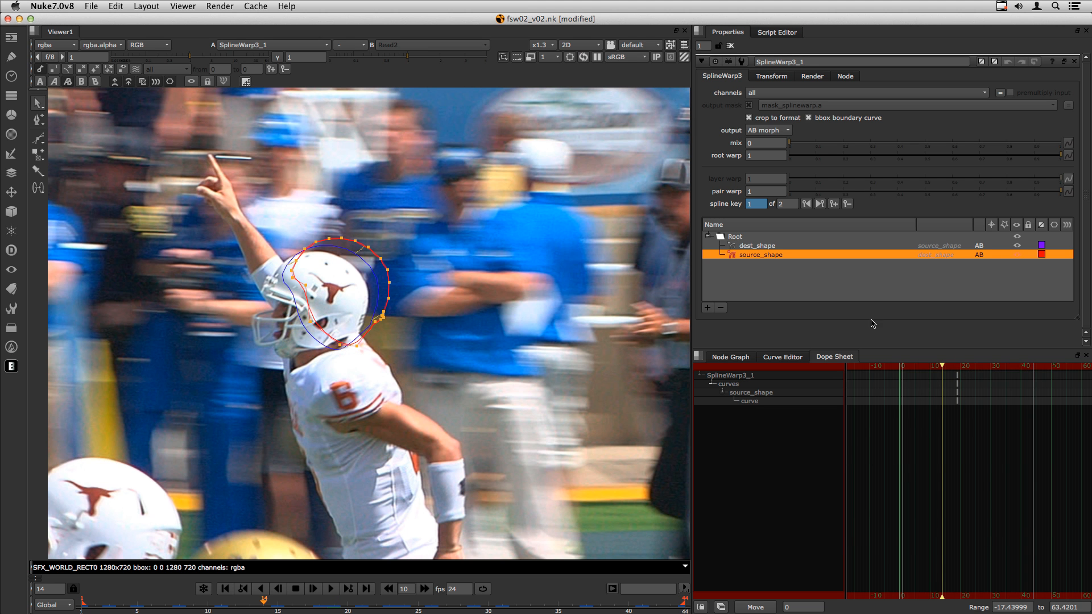
click(724, 358)
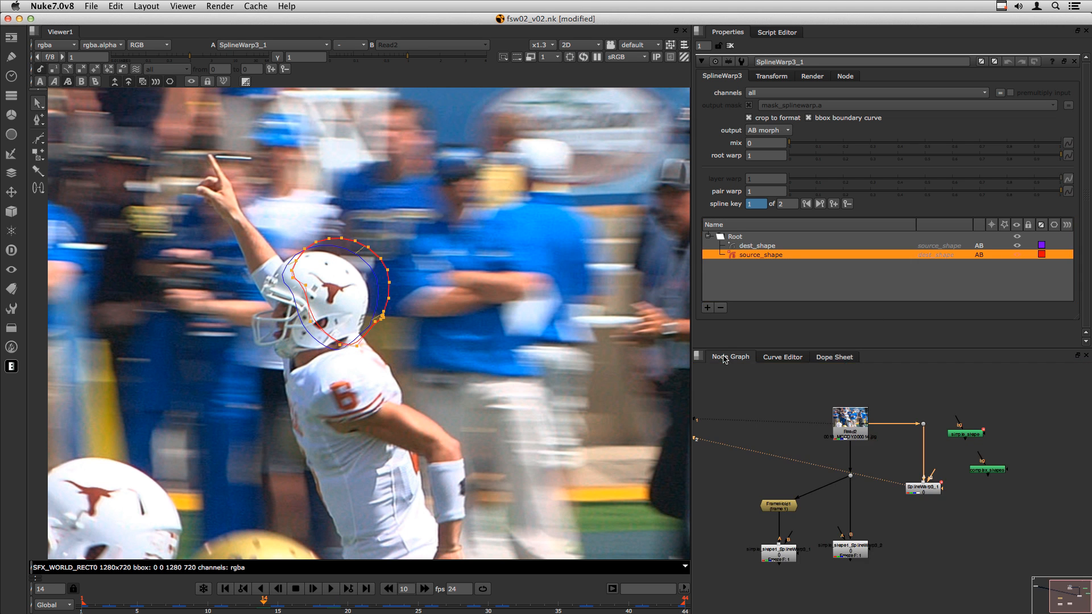
- Scrub SplineWarp3_1's output from frame 19 back to frame 9 to compare shapes
click(923, 488)
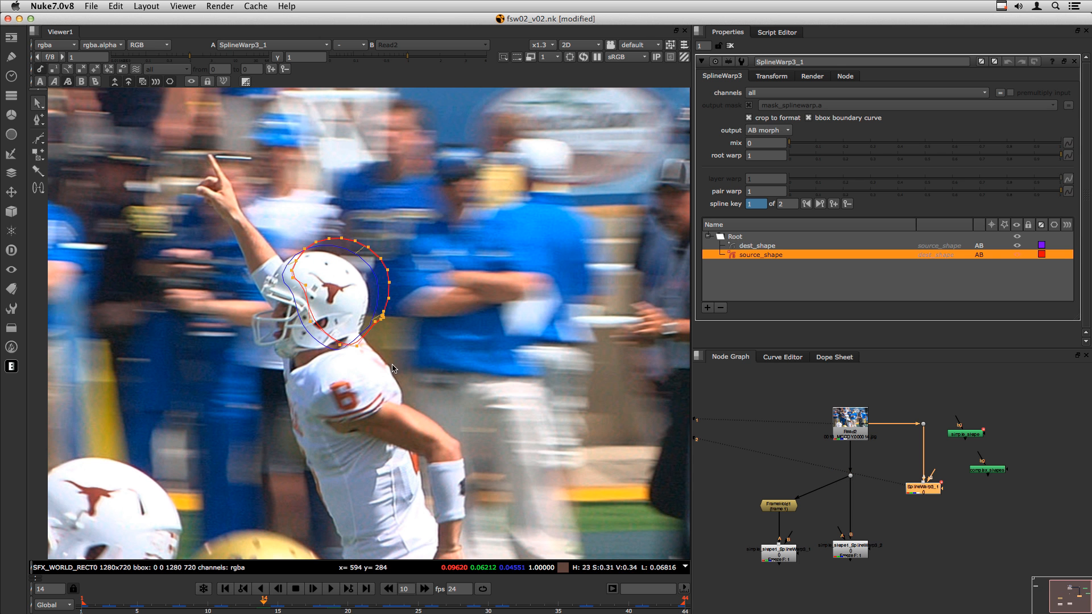
scroll(321, 266, up, 5)
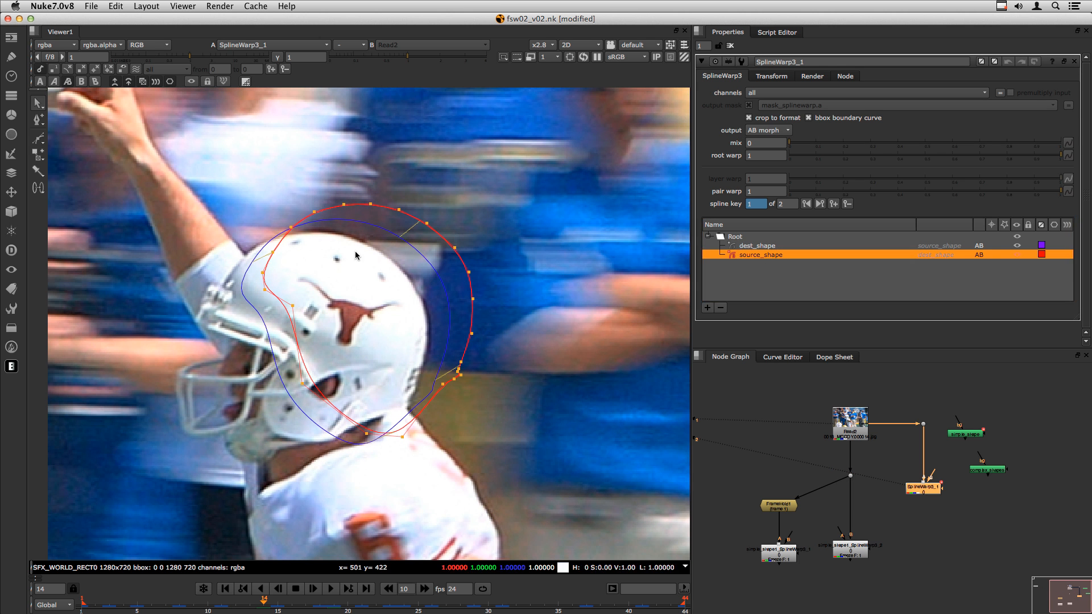
click(335, 604)
drag(331, 600, 193, 603)
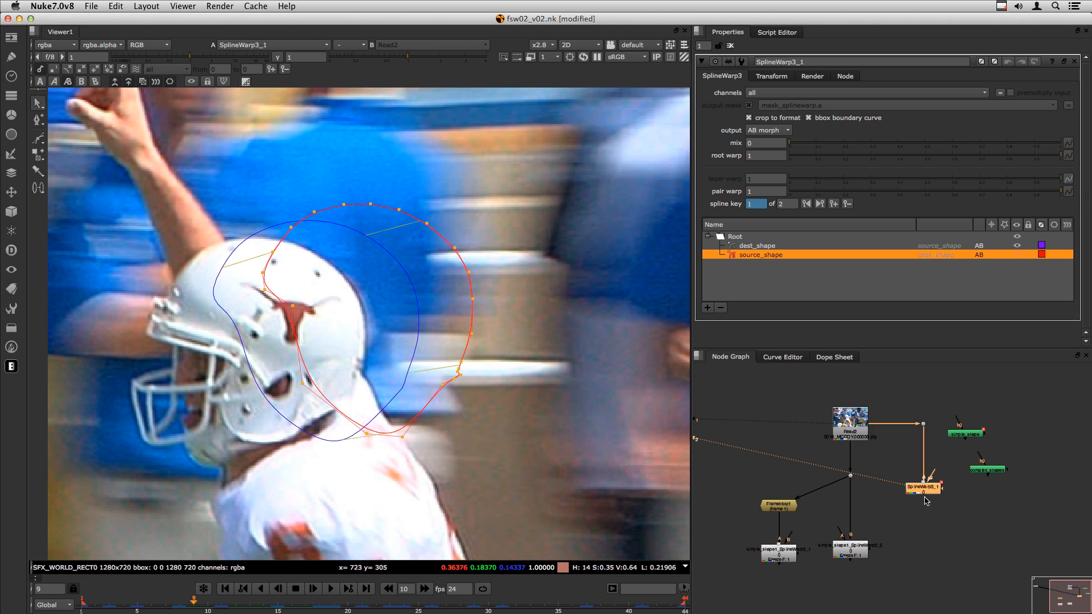
- View the Read2 footage across frames 6–19, then move SplineWarp3_1 lower in the graph
click(851, 420)
key(1)
key(Left)
key(Left)
key(Left)
key(Right)
key(Right)
key(Right)
key(Right)
key(Right)
key(Right)
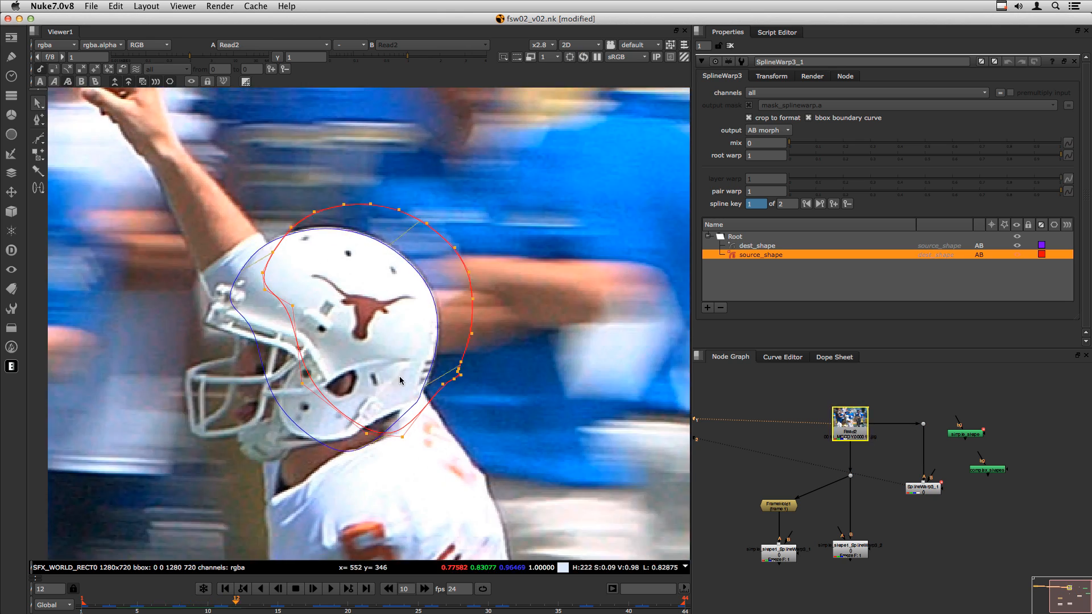
key(Right)
key(Right)
key(Right)
key(Right)
key(Right)
key(Right)
key(Right)
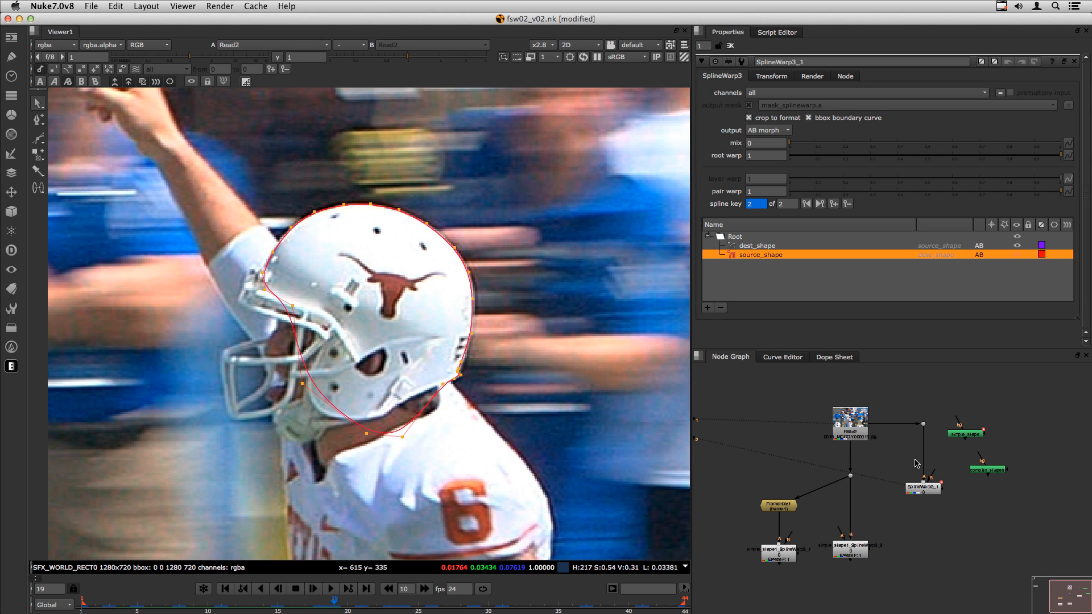
drag(925, 493, 929, 499)
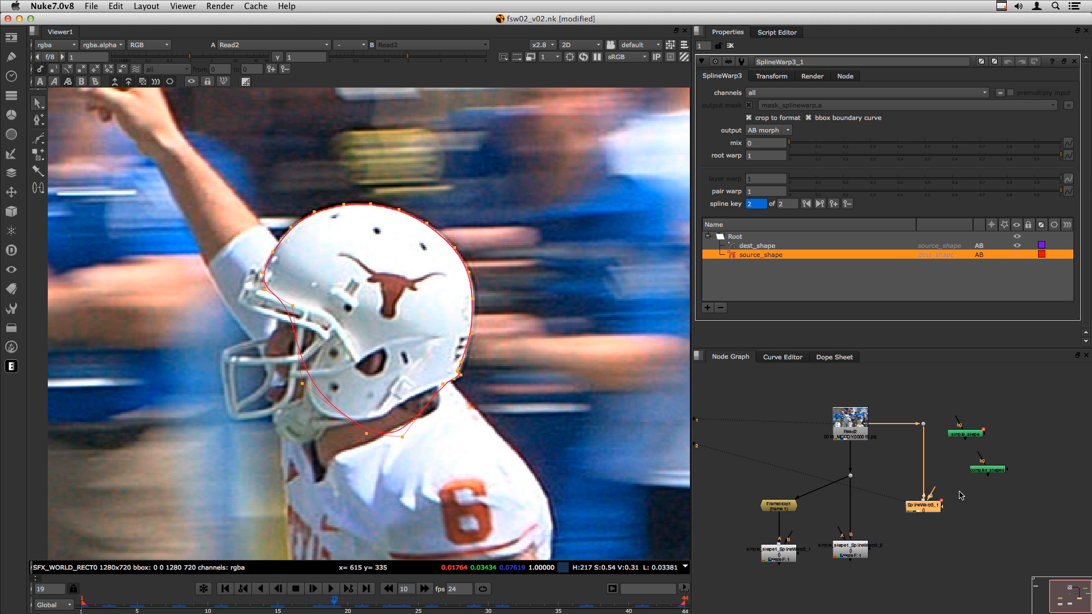
- Insert FrameHold2 between Read2 and SplineWarp3_1, holding frame 19
click(989, 505)
key(Tab)
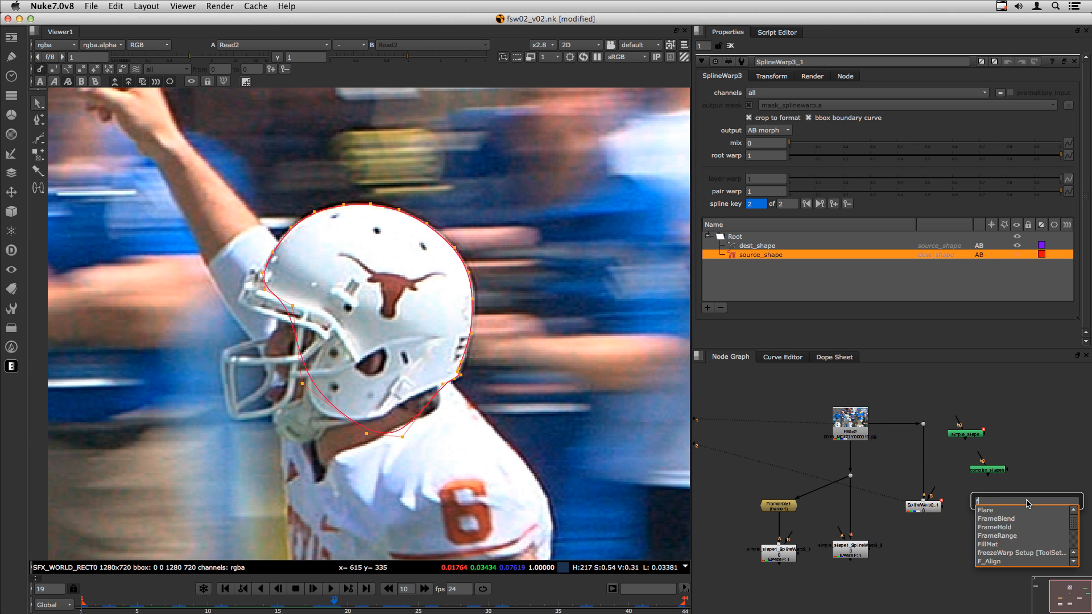
text(frame)
key(Return)
drag(976, 514, 919, 463)
scroll(917, 485, up, 3)
scroll(916, 485, up, 2)
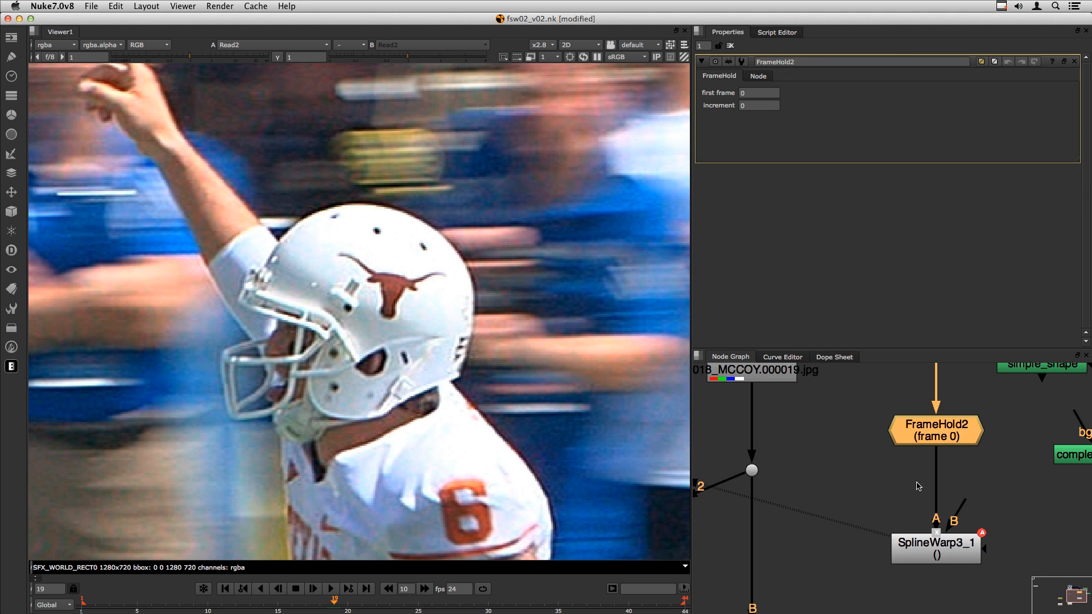
drag(930, 428, 925, 440)
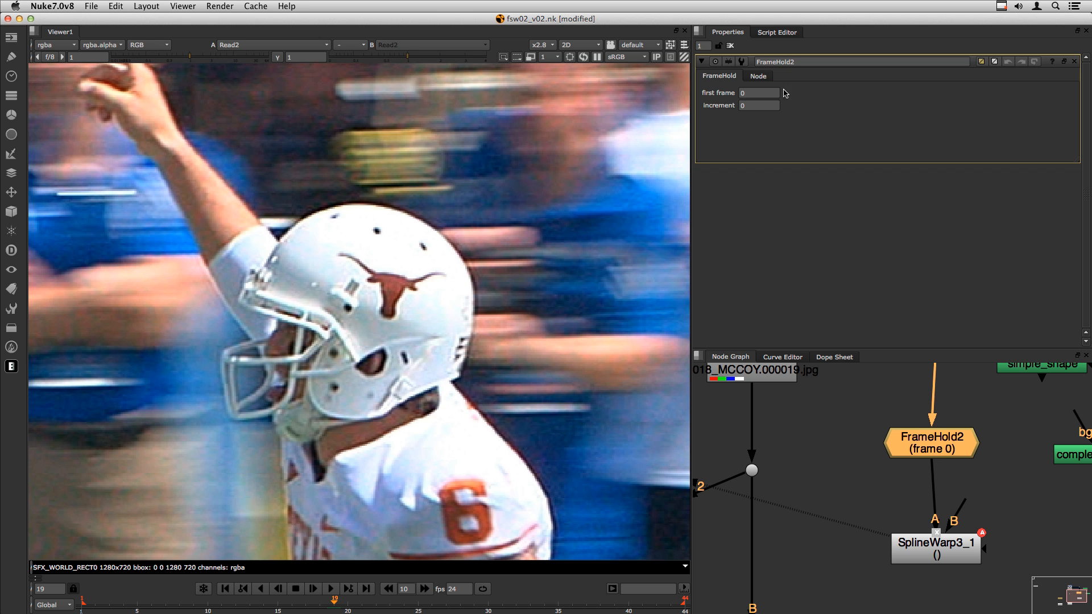
text(19)
key(Return)
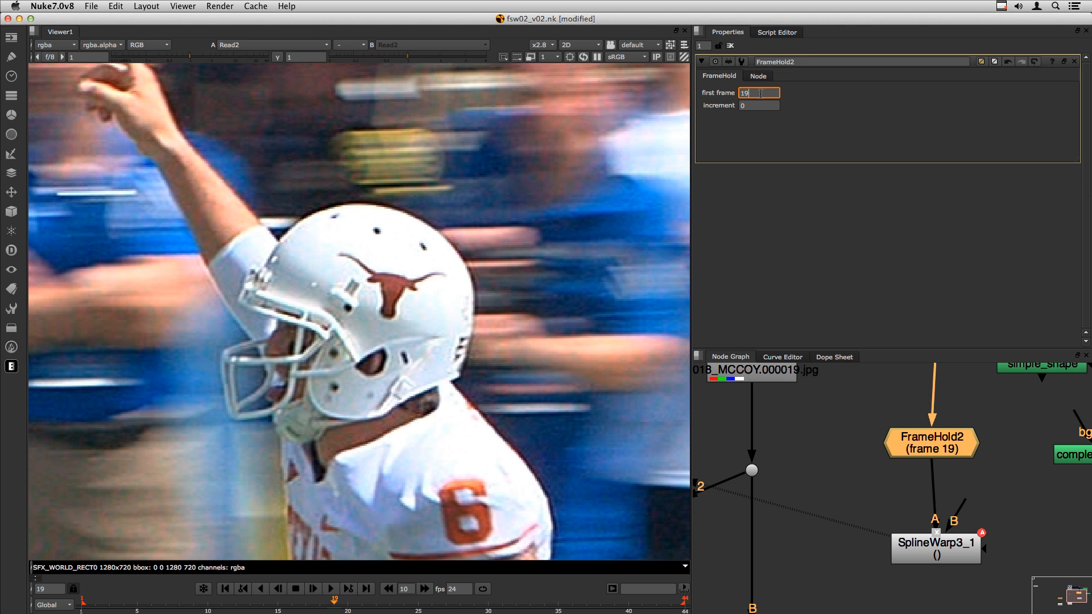
drag(918, 444, 923, 444)
- View SplineWarp3_1's output, keep its AB morph output mode, and scrub frames to check the warp
click(922, 490)
key(2)
click(946, 549)
double_click(947, 551)
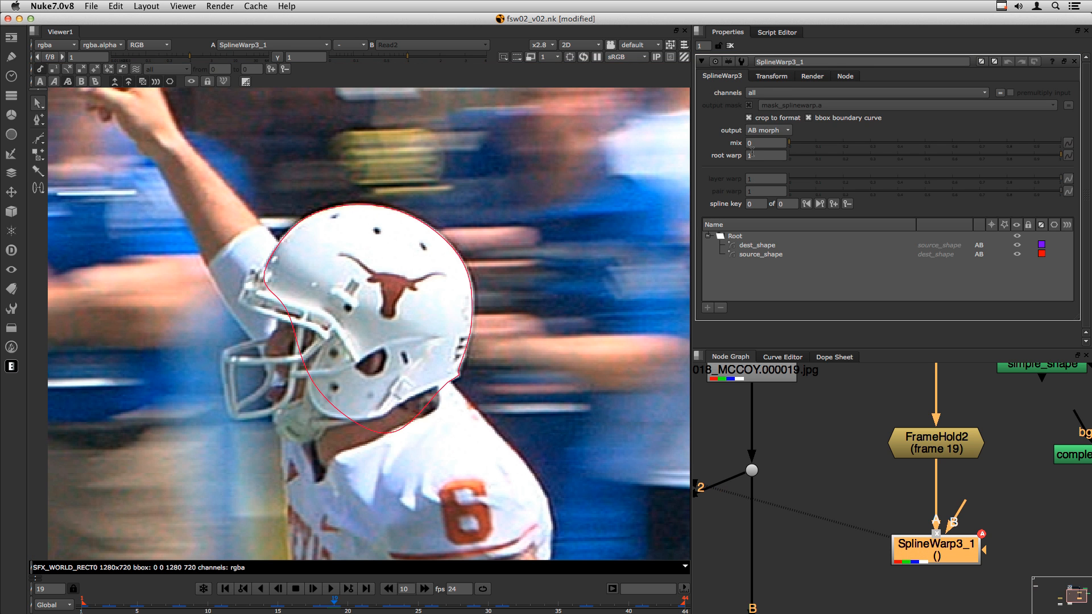
click(762, 131)
click(775, 135)
mouse_move(333, 604)
mouse_down()
mouse_move(227, 601)
mouse_move(471, 604)
mouse_move(204, 609)
mouse_move(352, 607)
mouse_up()
scroll(869, 448, down, 3)
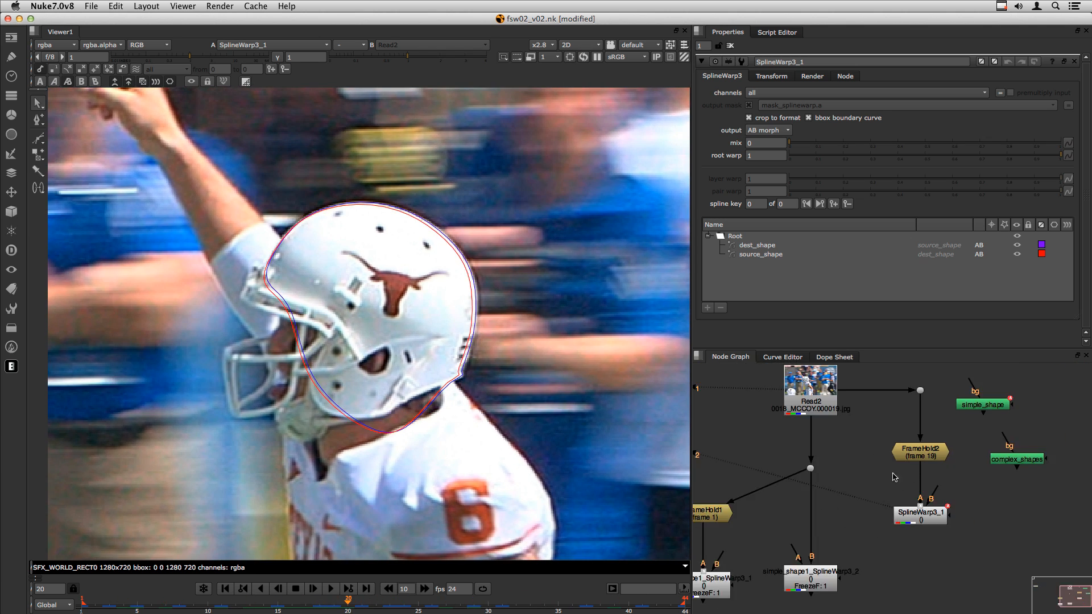
- Create an In merge from simple_shape with SplineWarp3_1 feeding its A input
drag(997, 435, 1040, 463)
click(961, 425)
middle_drag(952, 394, 909, 412)
drag(924, 395, 930, 425)
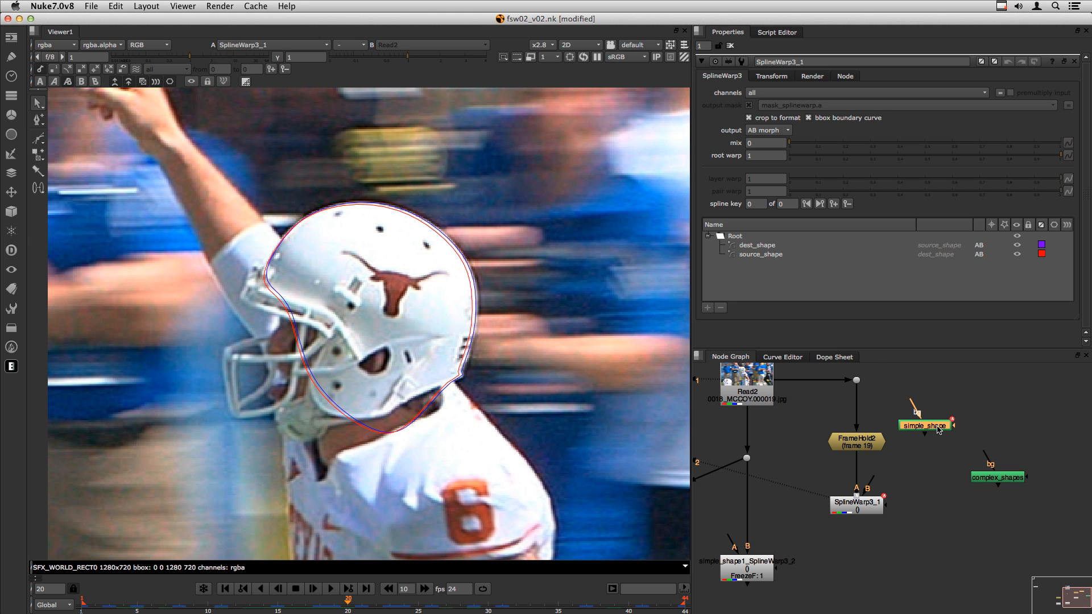
key(Tab)
text(in)
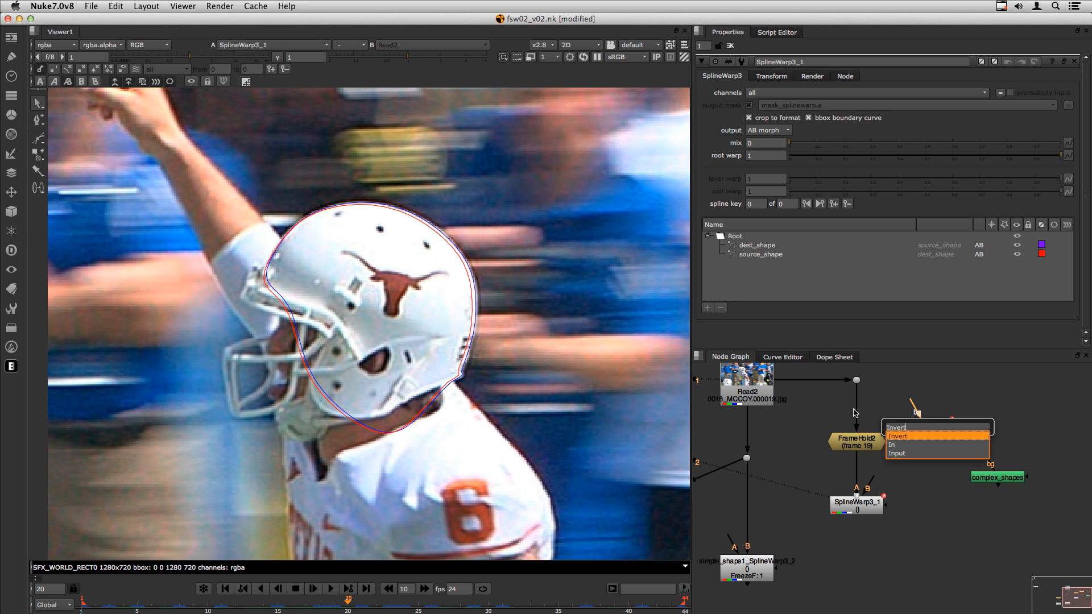
key(Return)
drag(1003, 428, 859, 507)
drag(875, 571, 864, 554)
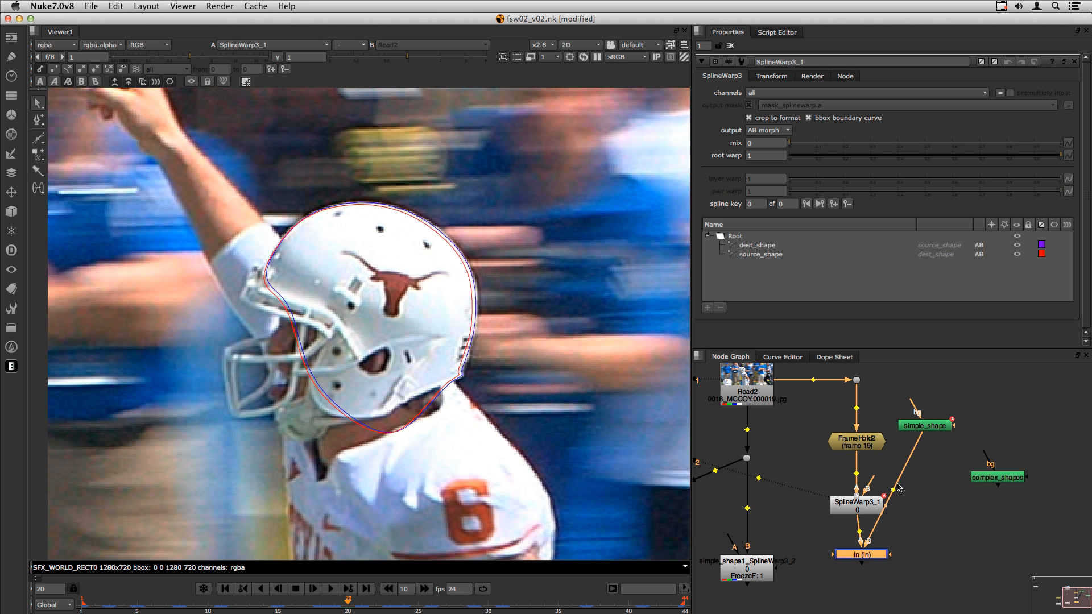
- Route simple_shape through a dot, tidy the layout, and view the masked helmet from In
super+drag(894, 489, 918, 520)
drag(930, 428, 924, 449)
click(977, 544)
drag(977, 543, 921, 527)
drag(982, 547, 883, 410)
drag(918, 447, 795, 462)
click(857, 555)
key(2)
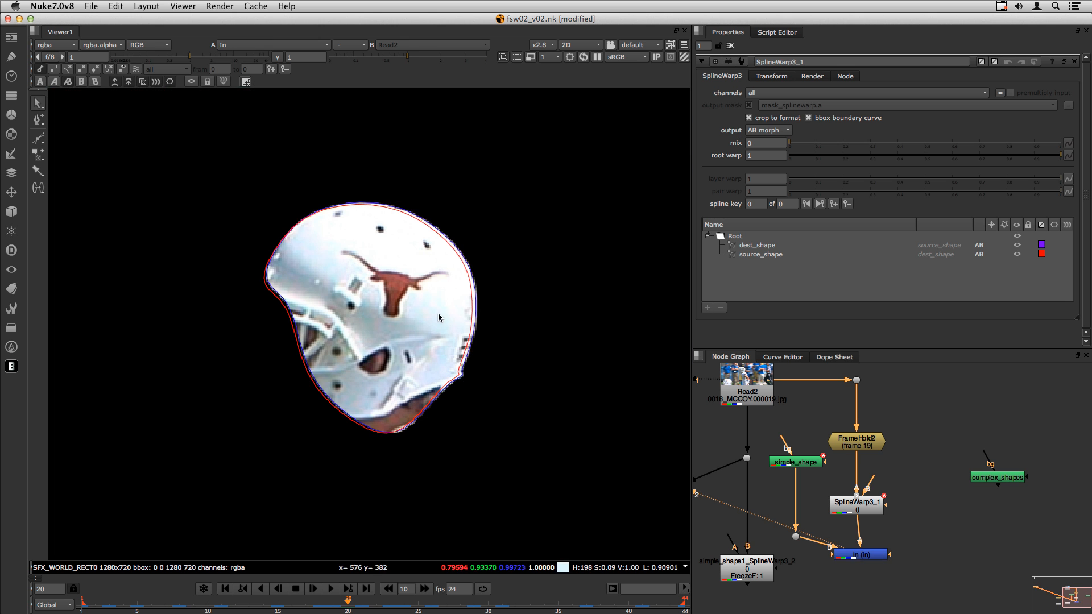
click(855, 508)
drag(866, 558, 867, 559)
- Add Merge1 (over) with B from the Read2 plate and check the composite at frame 9
click(931, 582)
key(m)
drag(941, 561, 856, 380)
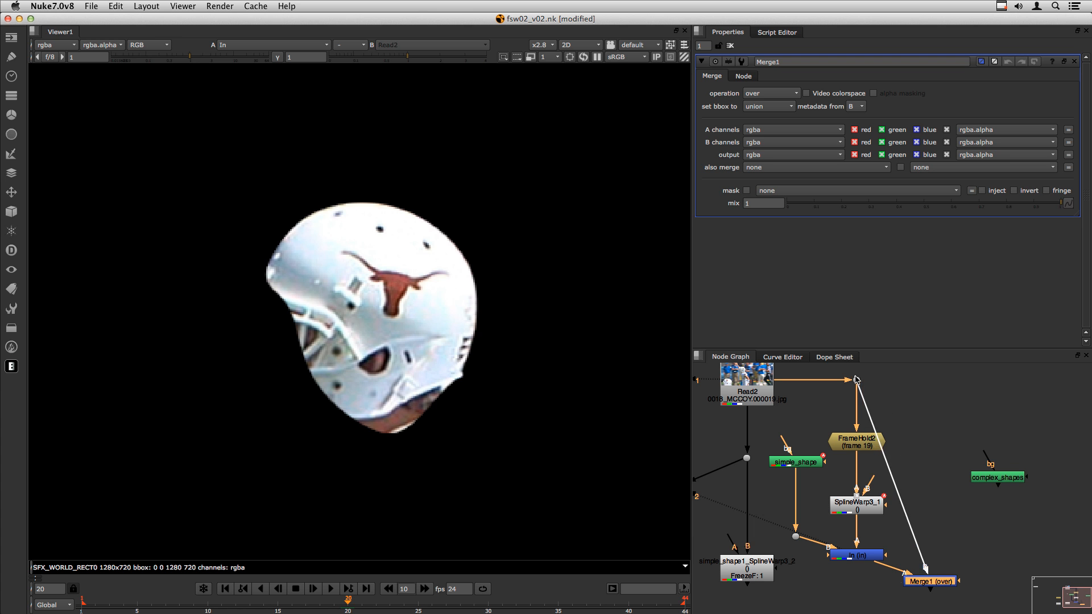
super+drag(893, 480, 935, 380)
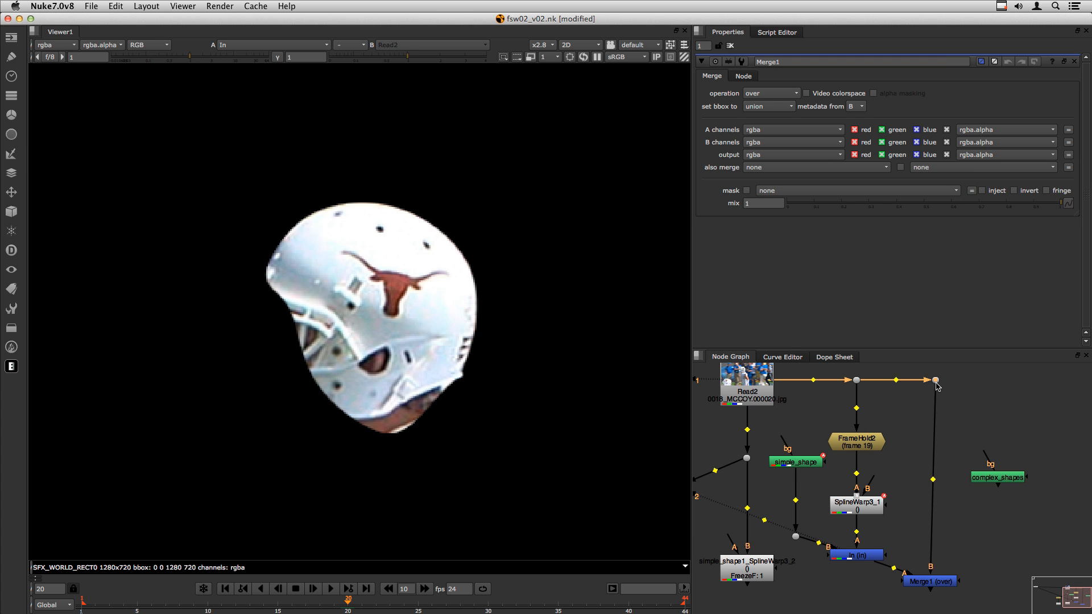
click(922, 582)
key(2)
drag(256, 602, 197, 605)
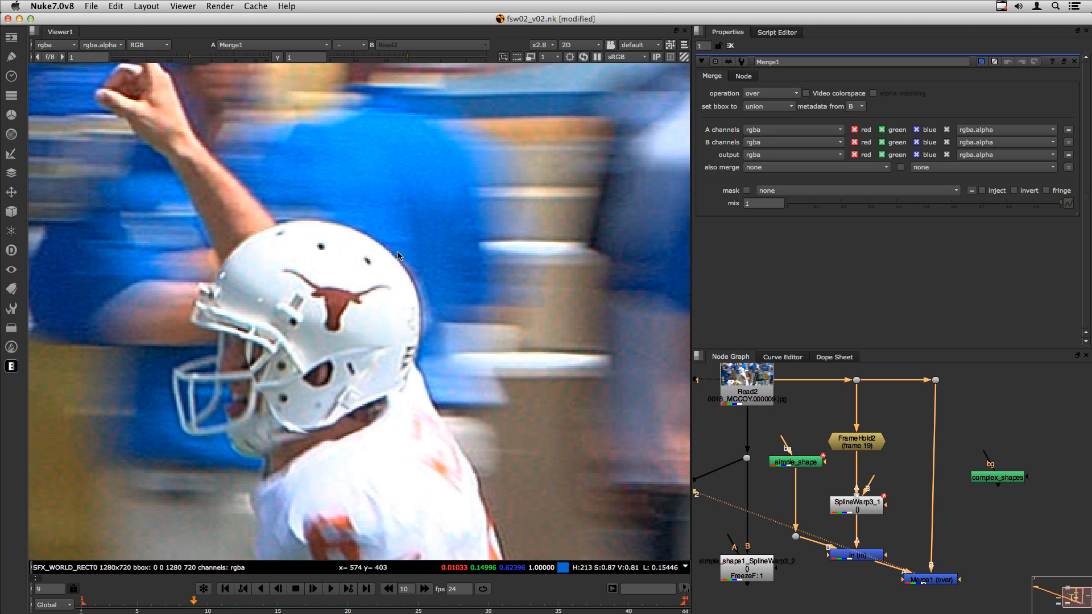
drag(931, 580, 941, 582)
- Add RotoPaint1 above FrameHold2
mouse_move(859, 443)
mouse_down()
mouse_move(851, 408)
mouse_move(859, 437)
mouse_up()
click(829, 417)
key(p)
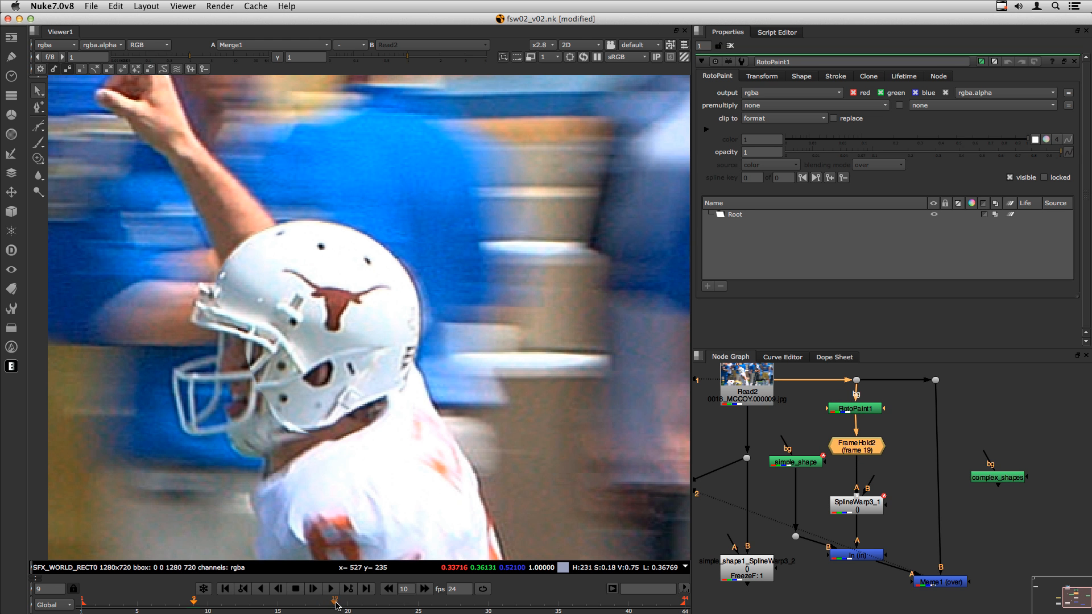
- At frame 19, clone-paint the logo off the helmet in RotoPaint1
click(337, 606)
scroll(181, 268, up, 3)
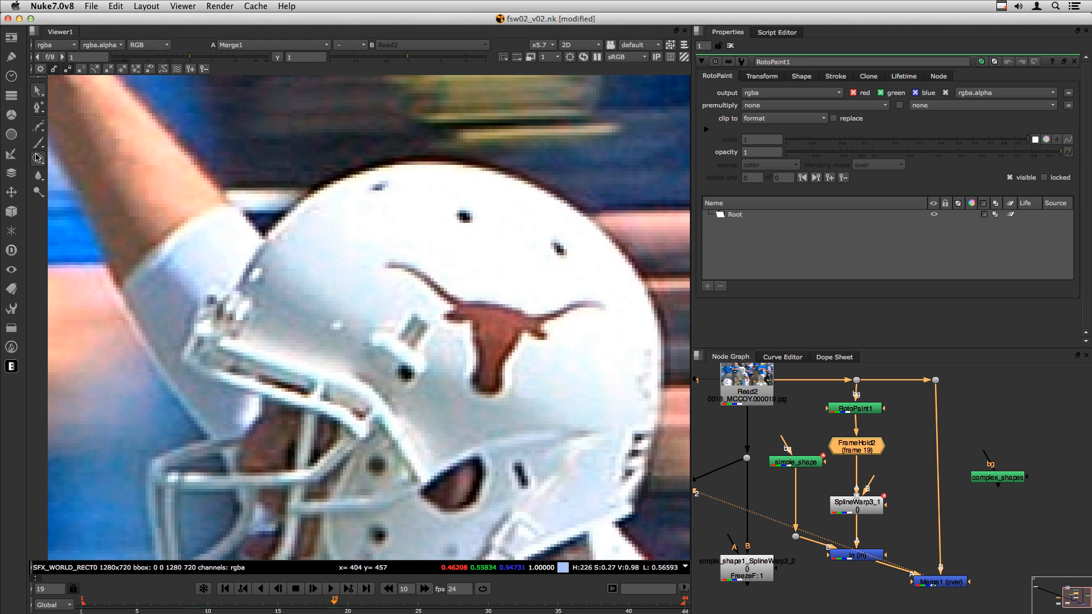
click(35, 156)
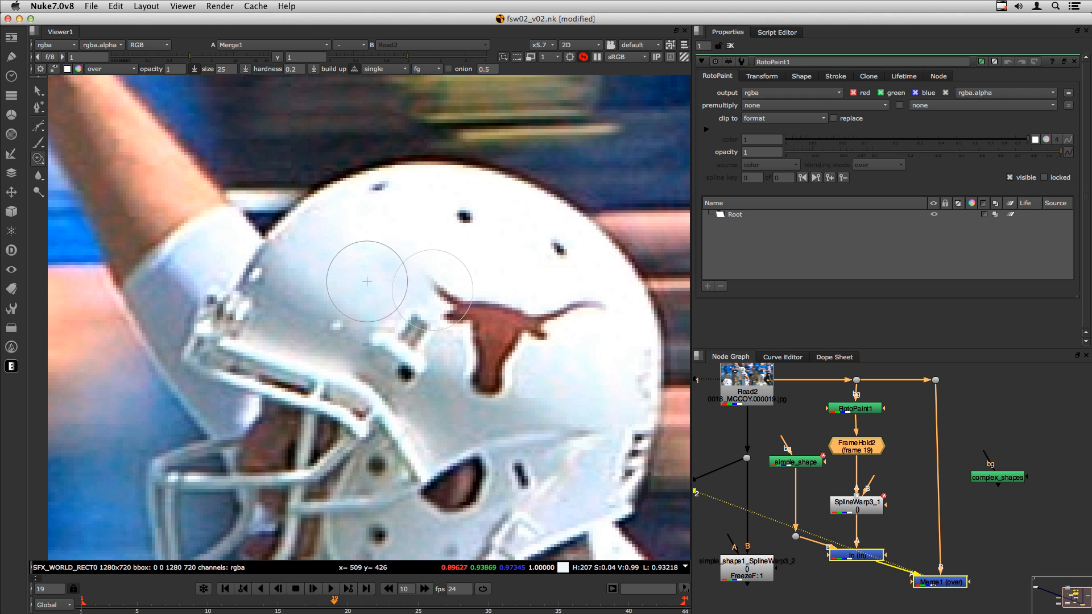
drag(427, 288, 445, 288)
mouse_move(384, 248)
super+mouse_down()
mouse_move(458, 308)
mouse_move(536, 323)
super+mouse_up()
mouse_move(468, 273)
super+mouse_down()
mouse_move(569, 320)
mouse_move(600, 314)
super+mouse_up()
mouse_move(528, 315)
super+mouse_down()
mouse_move(491, 345)
mouse_move(538, 337)
super+mouse_up()
- Nudge Merge1 into place and scrub through the shot to check the paint-out
click(922, 536)
click(939, 582)
click(884, 562)
scroll(698, 461, down, 1)
scroll(494, 373, down, 5)
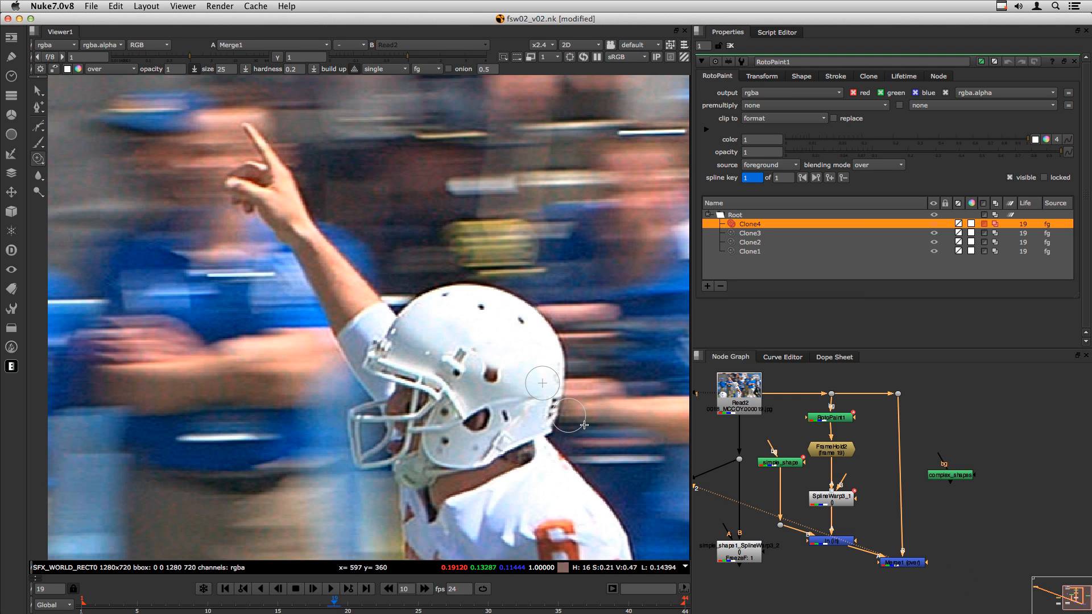
drag(909, 562, 904, 565)
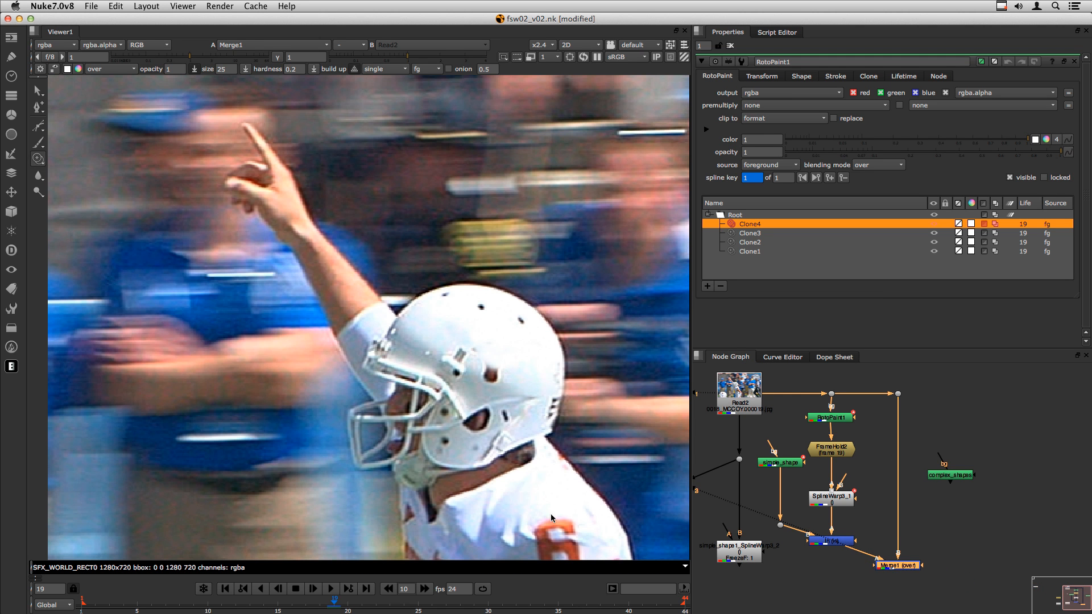
drag(396, 607, 623, 609)
drag(654, 611, 81, 607)
- Return to frame 1 and tidy complex_shapes, RotoPaint1, Merge1 and SplineWarp3_1 in the graph
click(944, 514)
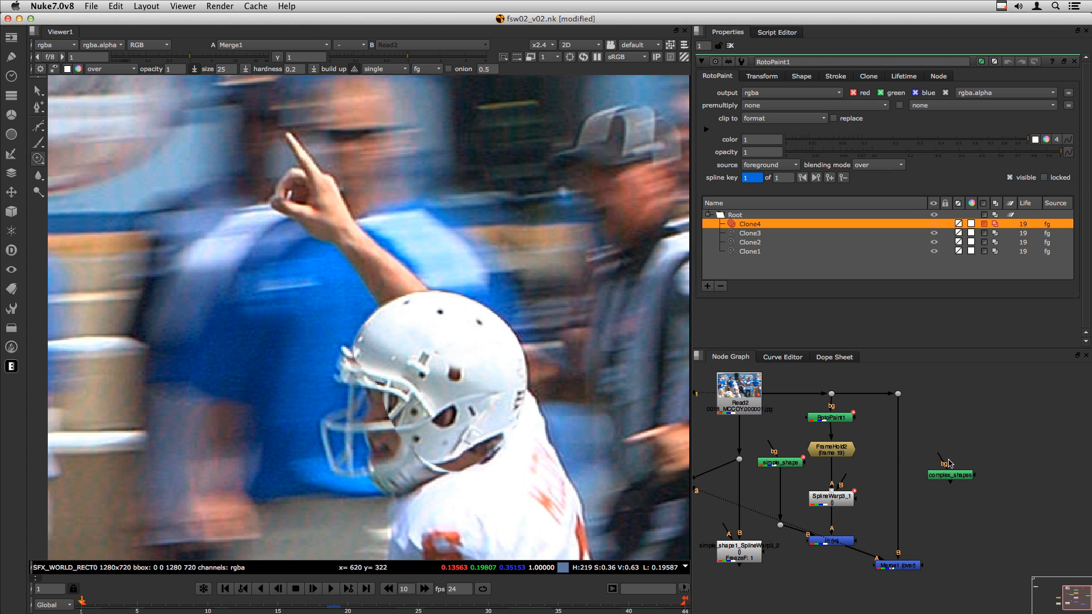
drag(951, 476, 962, 479)
mouse_move(836, 445)
mouse_down()
mouse_move(832, 416)
mouse_move(837, 432)
mouse_up()
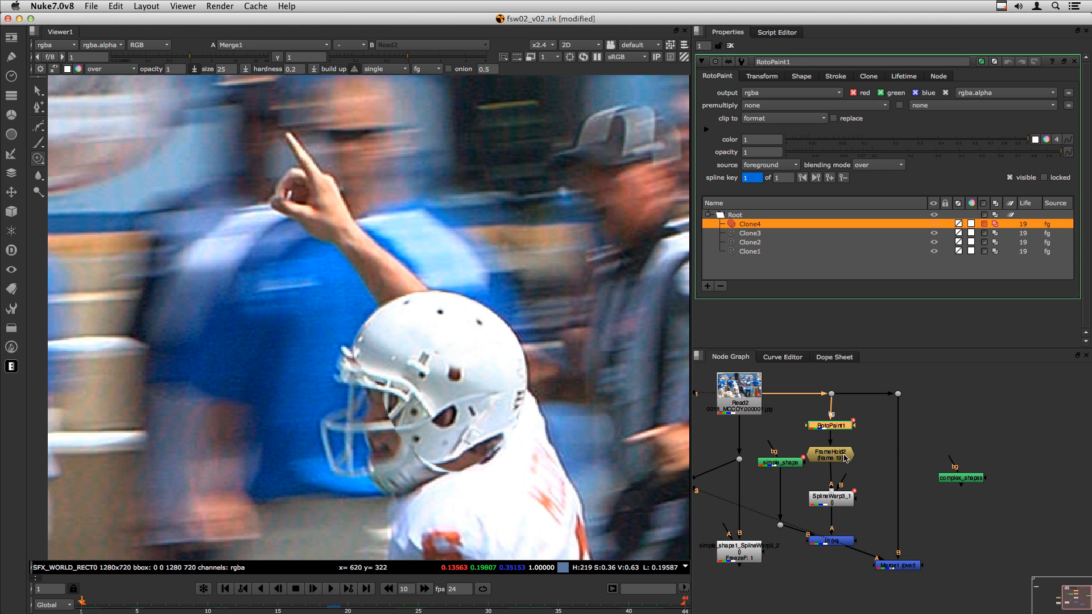
drag(917, 567, 919, 541)
drag(968, 478, 945, 575)
click(834, 504)
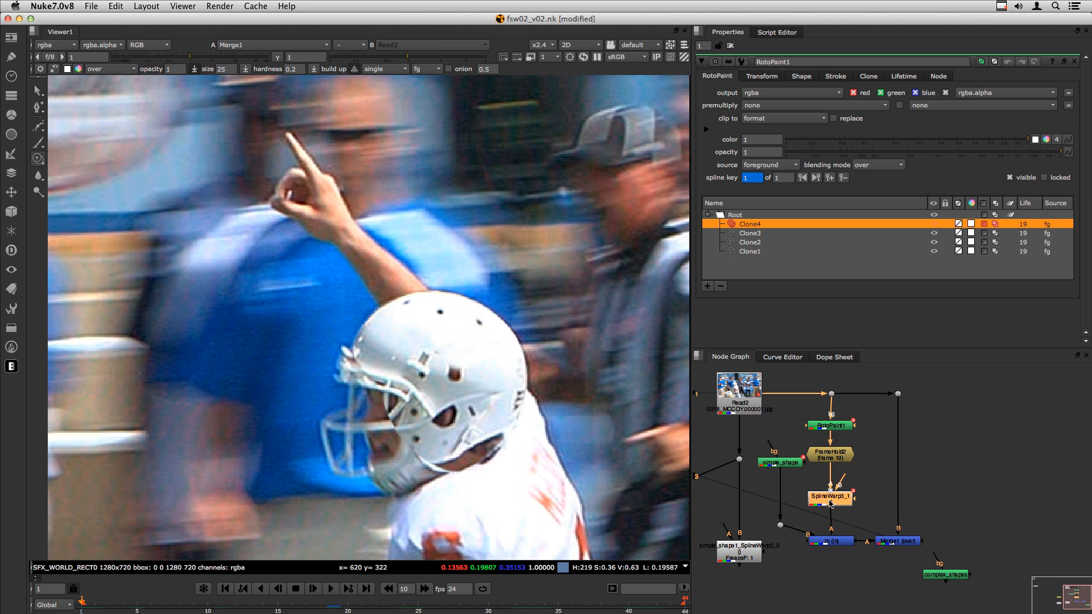
drag(831, 500, 832, 502)
- Paste a copy of SplineWarp3_1 as SplineWarp3_2 and open its settings
click(989, 462)
key(super+v)
drag(983, 462, 950, 470)
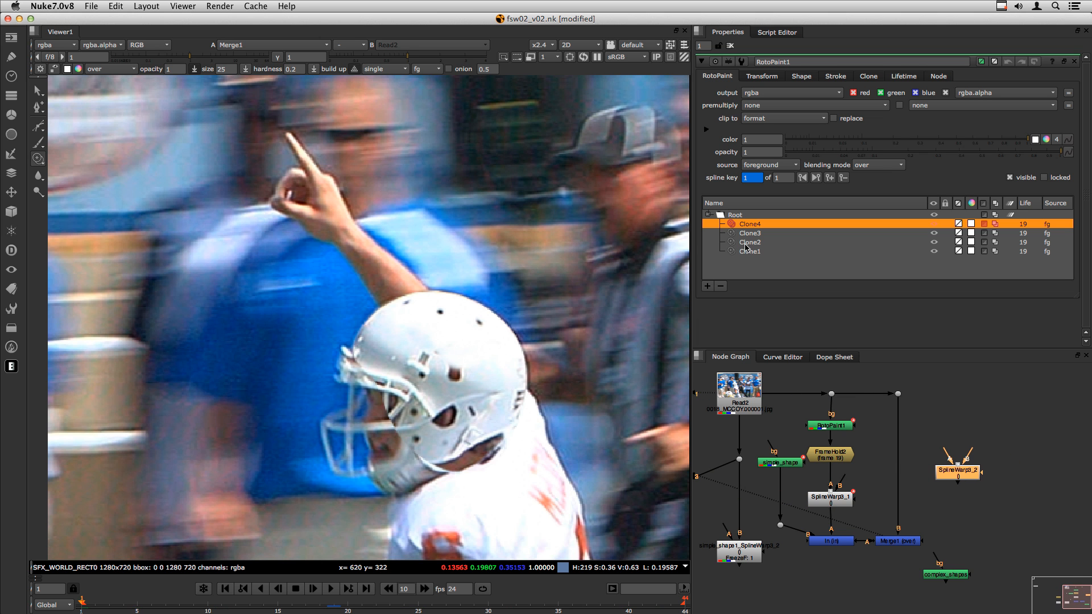
double_click(957, 473)
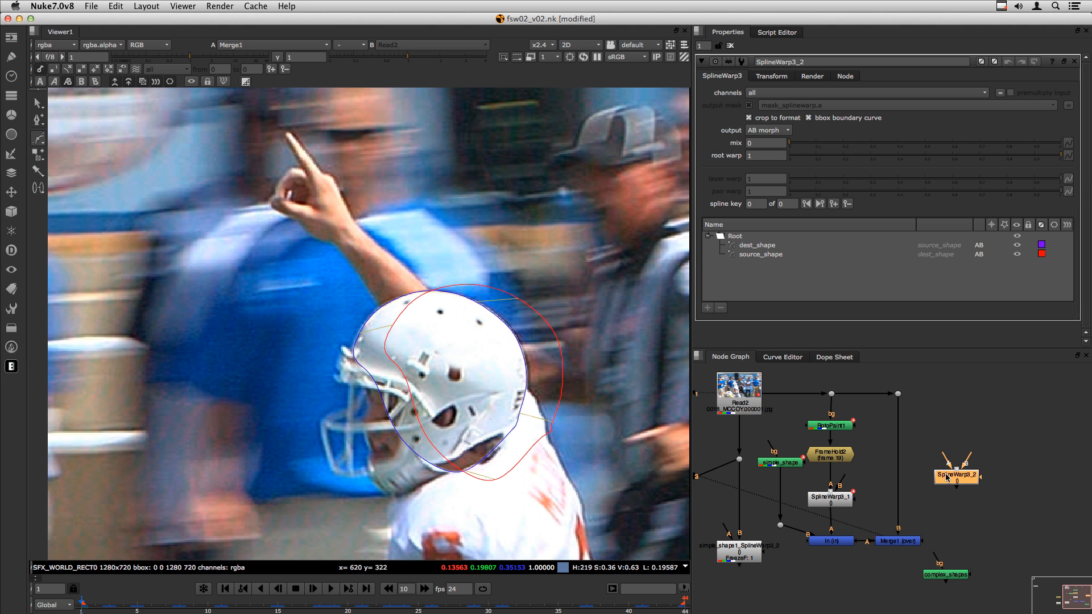
- Select all of SplineWarp3_2's shapes and set mix 1 and root warp 0
click(731, 236)
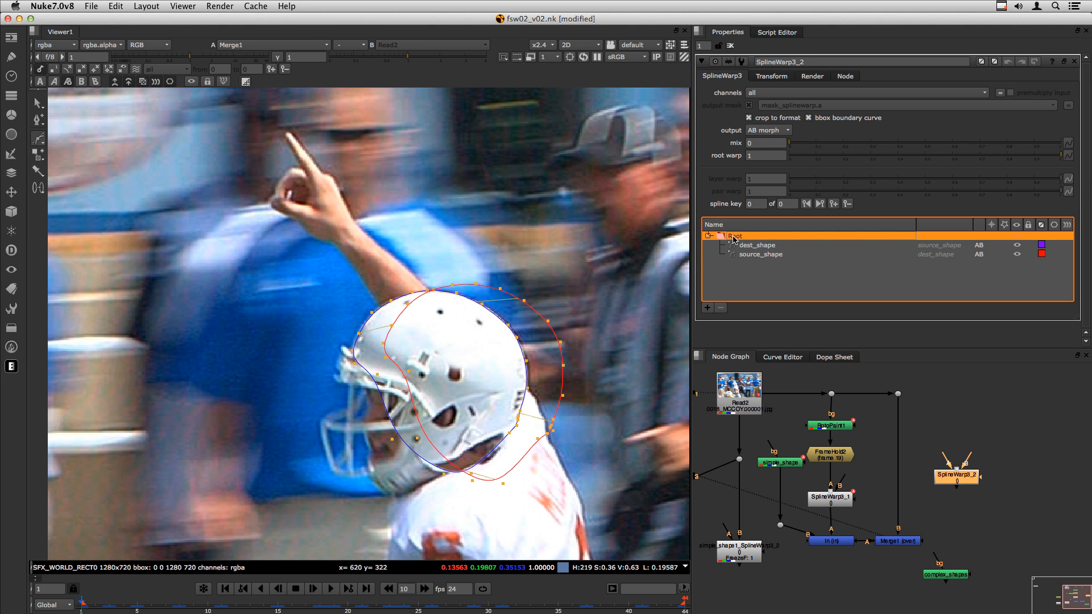
drag(759, 144, 738, 161)
text(10)
key(Return)
- Feed SplineWarp3_2's B input from the Read2 plate via a dot and check its output around frame 20
click(968, 463)
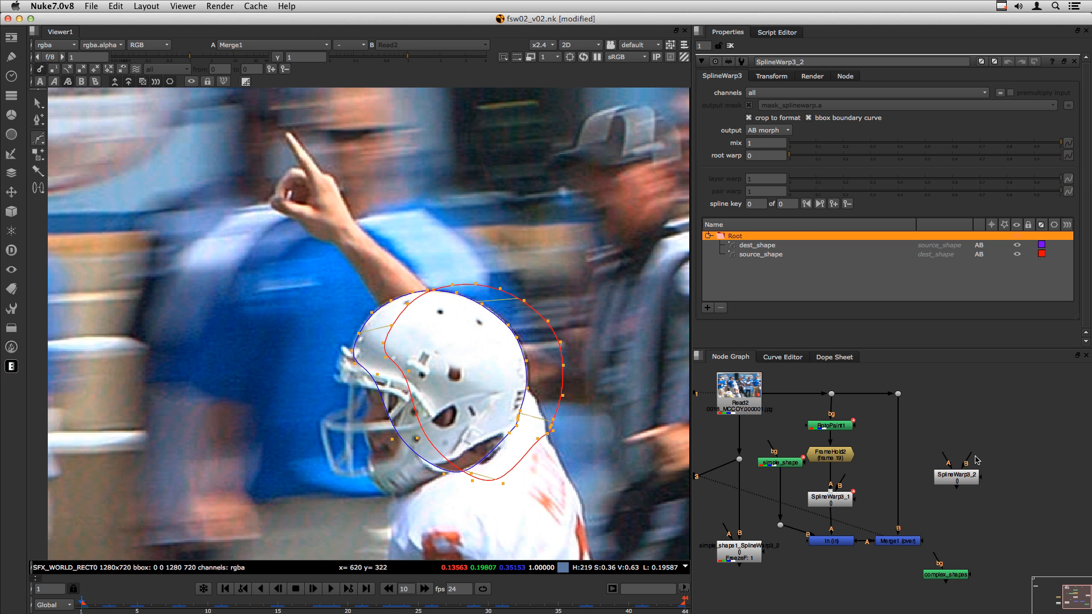
drag(971, 459, 897, 393)
super+drag(924, 434, 957, 397)
click(949, 480)
key(2)
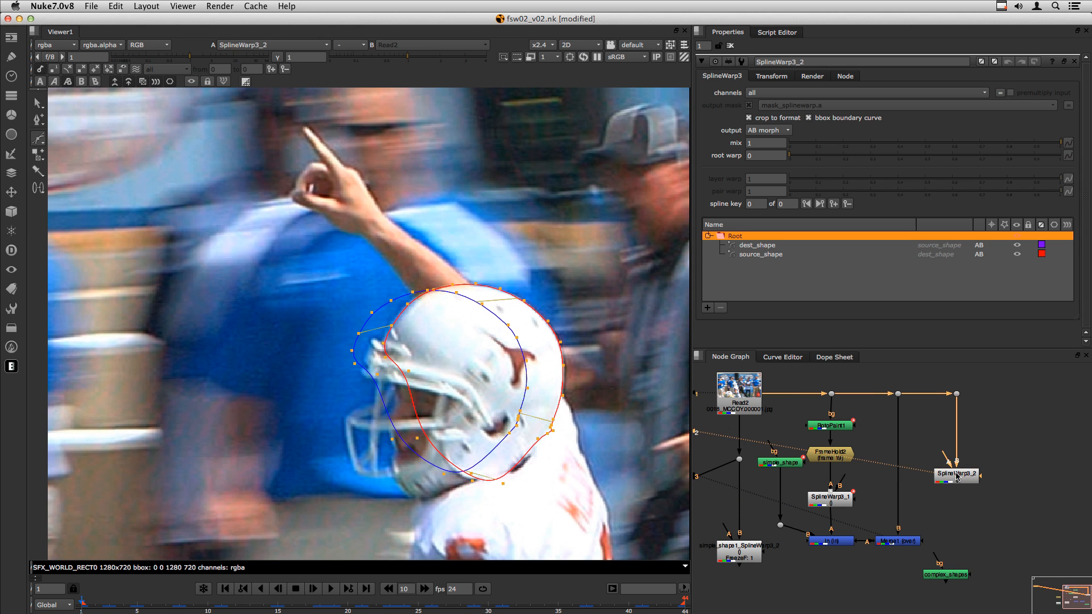
click(964, 476)
click(347, 601)
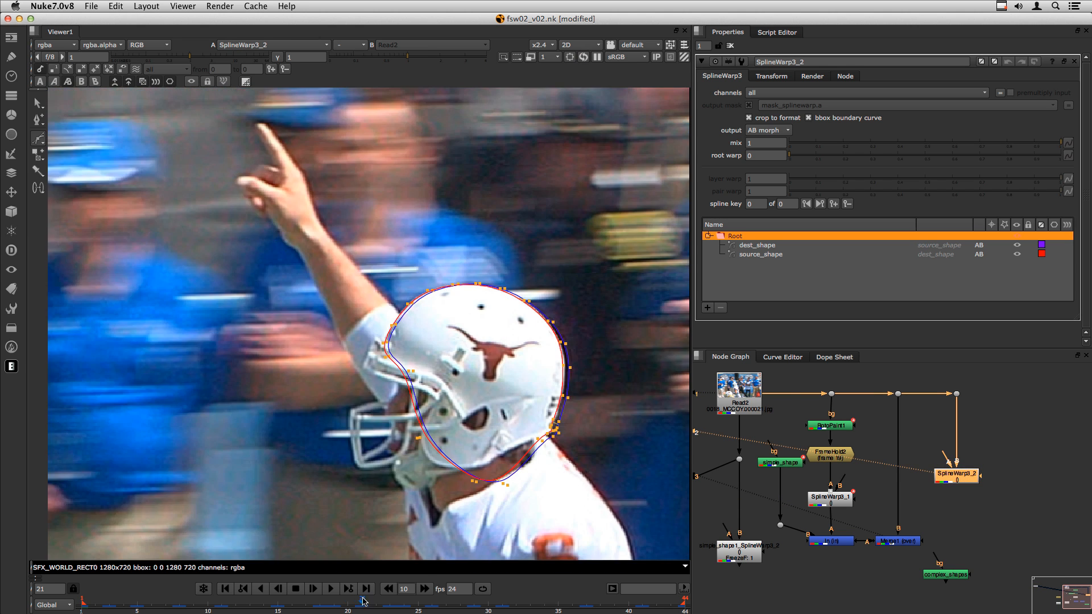
mouse_move(341, 601)
mouse_down()
mouse_move(104, 603)
mouse_move(655, 606)
mouse_move(187, 612)
mouse_move(334, 607)
mouse_up()
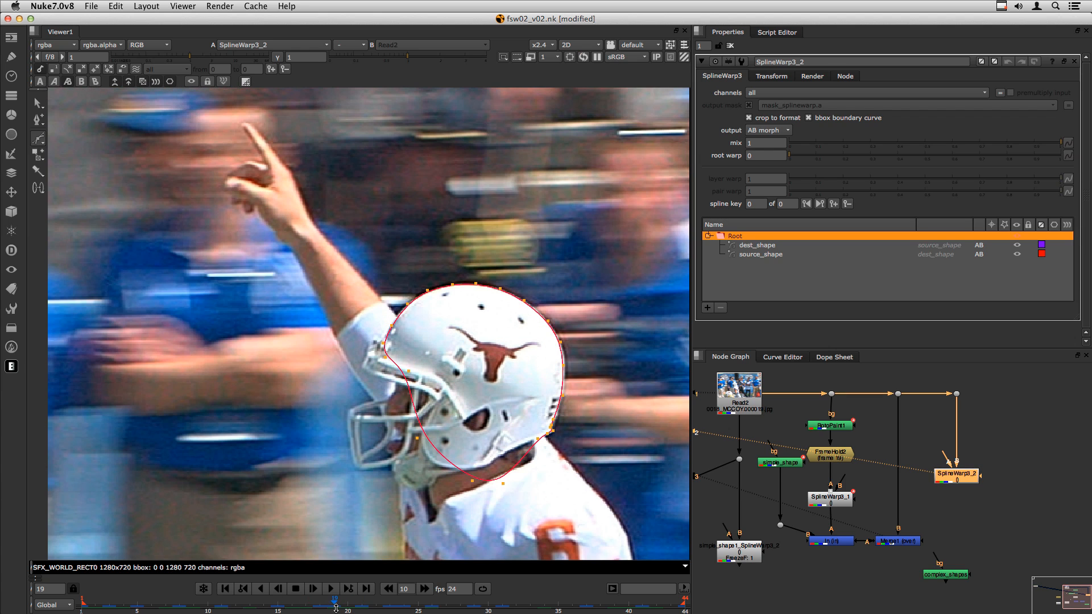
scroll(475, 344, up, 5)
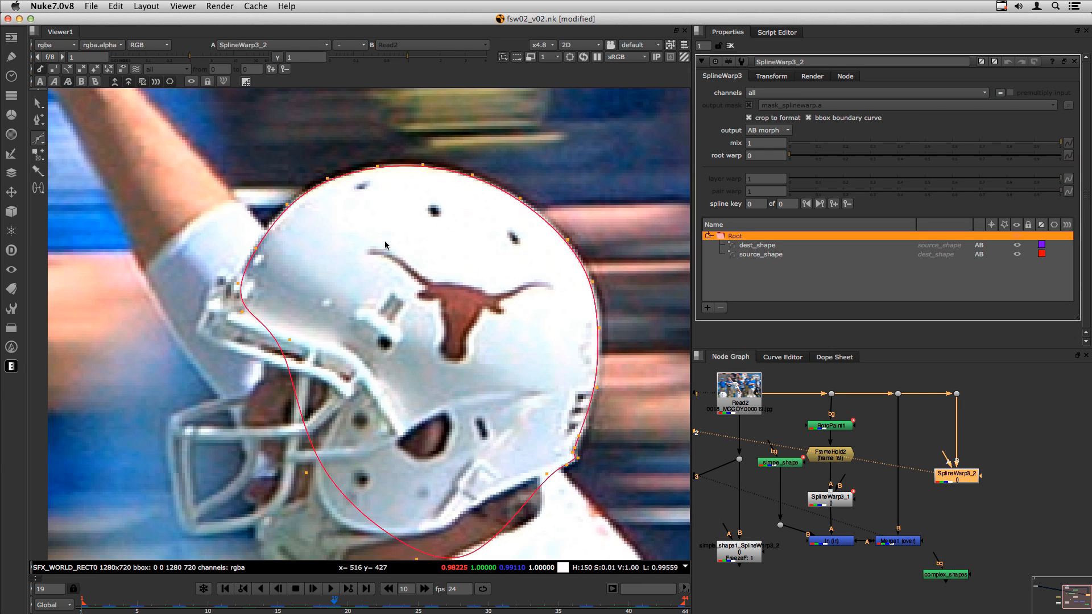
- Add RotoPaint2 below SplineWarp3_2 with its bg input connected to it
click(926, 430)
key(p)
drag(926, 429, 957, 482)
drag(963, 525, 955, 508)
- In RotoPaint2, clone-paint over the logo with stroke lifetime set to all frames
key(2)
click(900, 460)
click(39, 159)
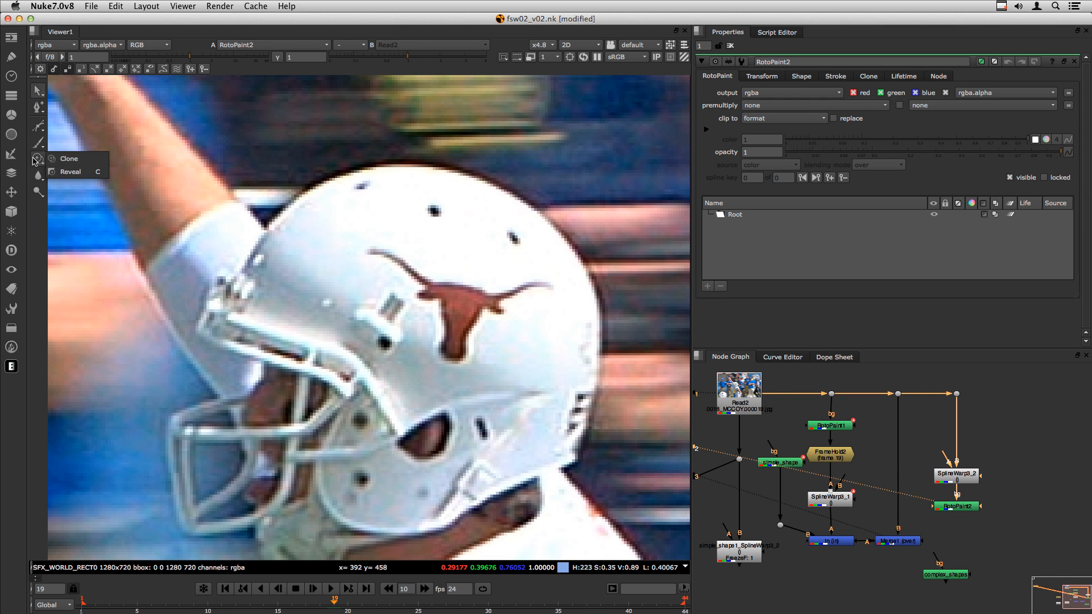
click(63, 160)
click(391, 70)
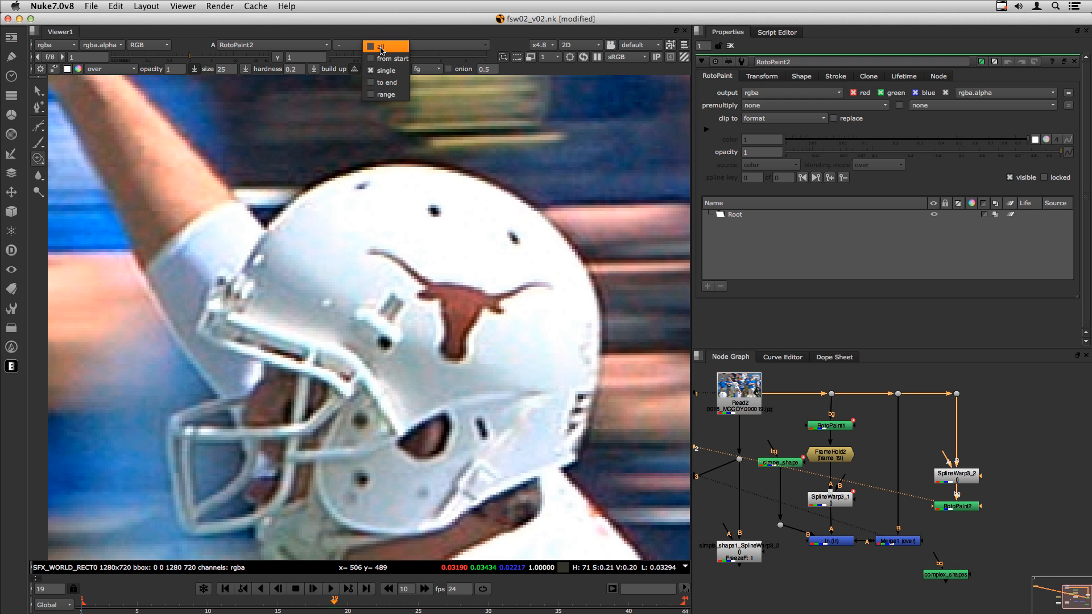
click(397, 47)
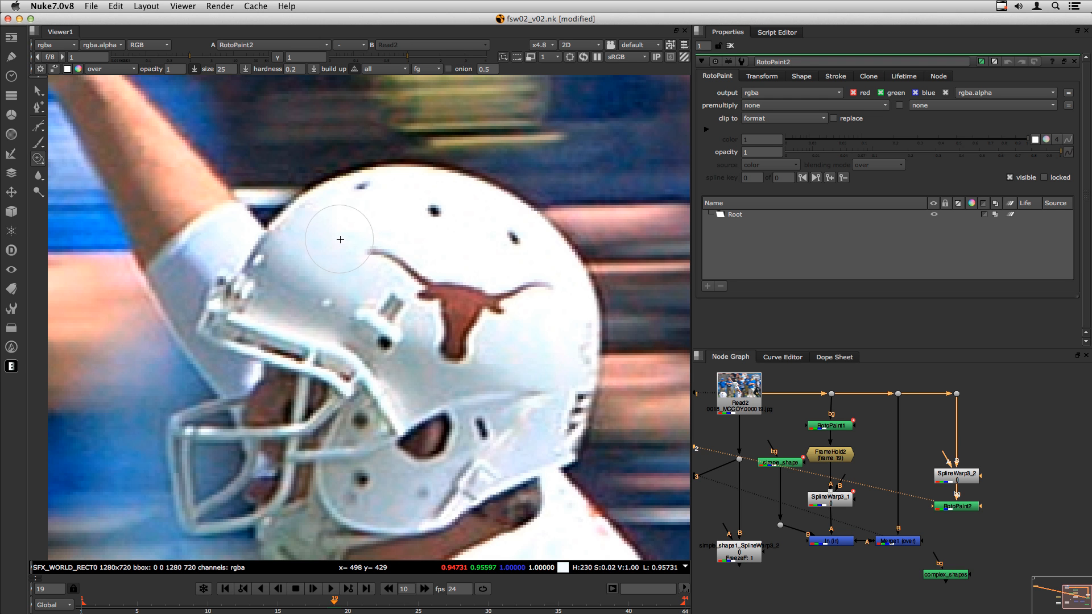
drag(380, 254, 487, 289)
- Play and step through the shot to frames 38 and 29 to check the cleanup
key(l)
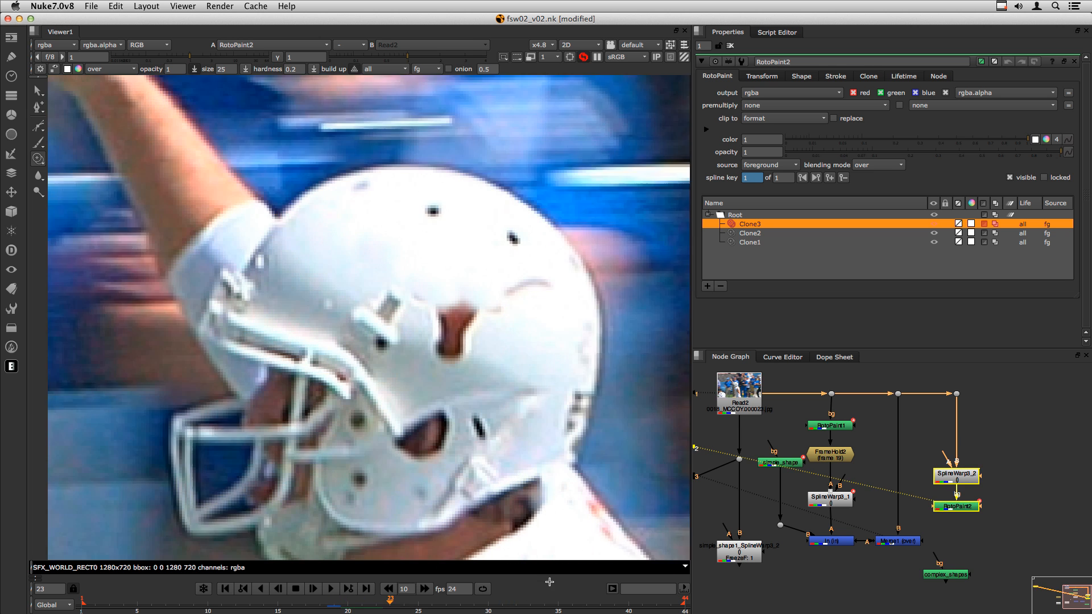
key(Right)
key(Right)
key(Right)
key(Right)
key(Right)
key(Right)
key(Right)
key(Right)
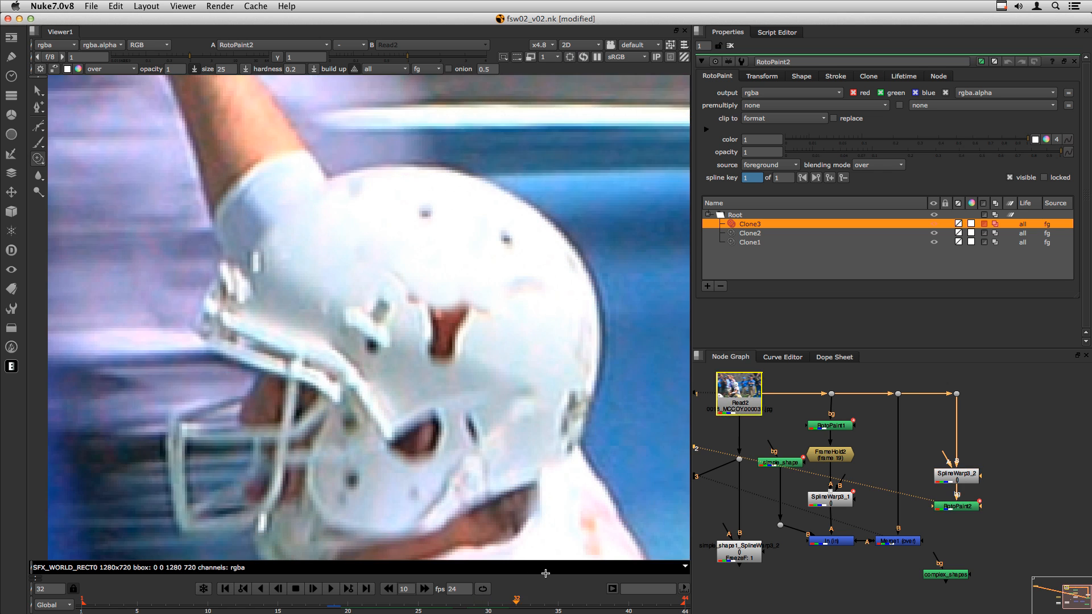
key(Right)
key(Right)
key(Right)
key(Right)
key(Right)
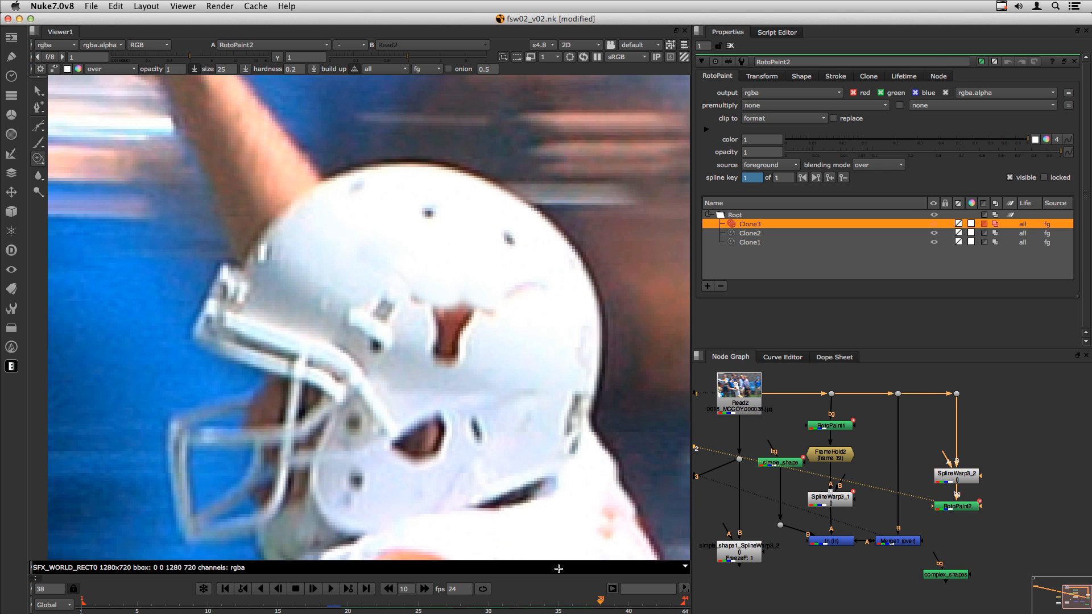
key(Left)
key(Left)
key(Left)
key(Left)
key(Left)
key(Left)
key(Left)
key(Left)
key(Left)
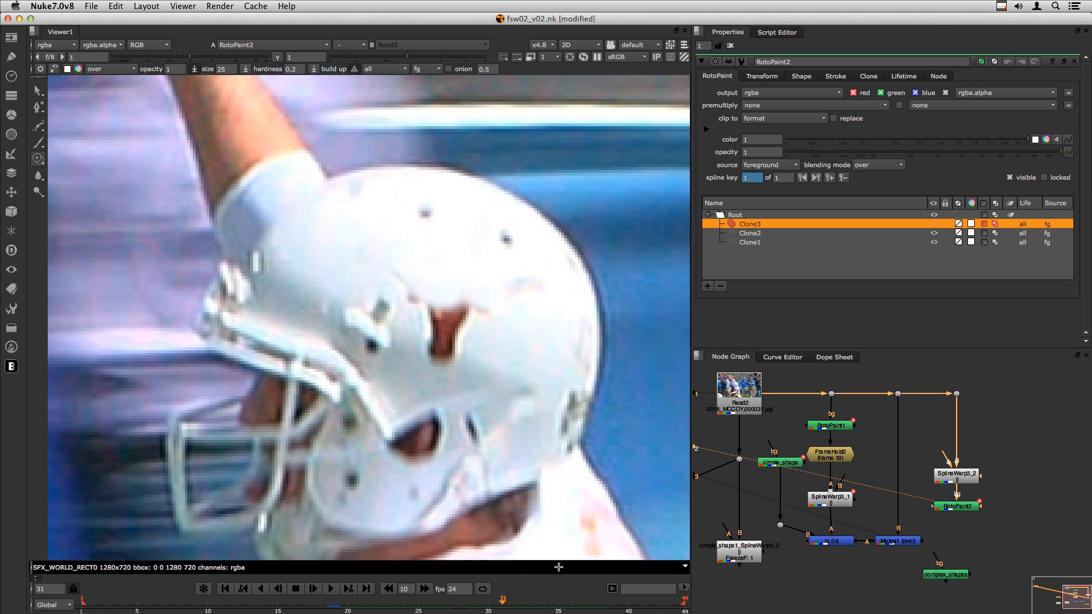
- Tidy SplineWarp3_2, RotoPaint2 and SplineWarp3_1 positions in the graph
click(1002, 549)
middle_drag(976, 507, 934, 500)
drag(928, 469, 928, 459)
mouse_move(913, 499)
mouse_down()
mouse_move(927, 488)
mouse_move(913, 489)
mouse_up()
click(866, 478)
drag(782, 493, 785, 490)
- Copy SplineWarp3_1, paste it as SplineWarp3_3 below RotoPaint2, and connect it
key(super+c)
click(924, 522)
key(super+v)
drag(915, 491, 911, 523)
double_click(914, 525)
- Compare SplineWarp3_3's result with the unwarped Dot5 plate at frame 34
key(2)
click(854, 468)
click(854, 468)
click(914, 387)
key(1)
click(936, 414)
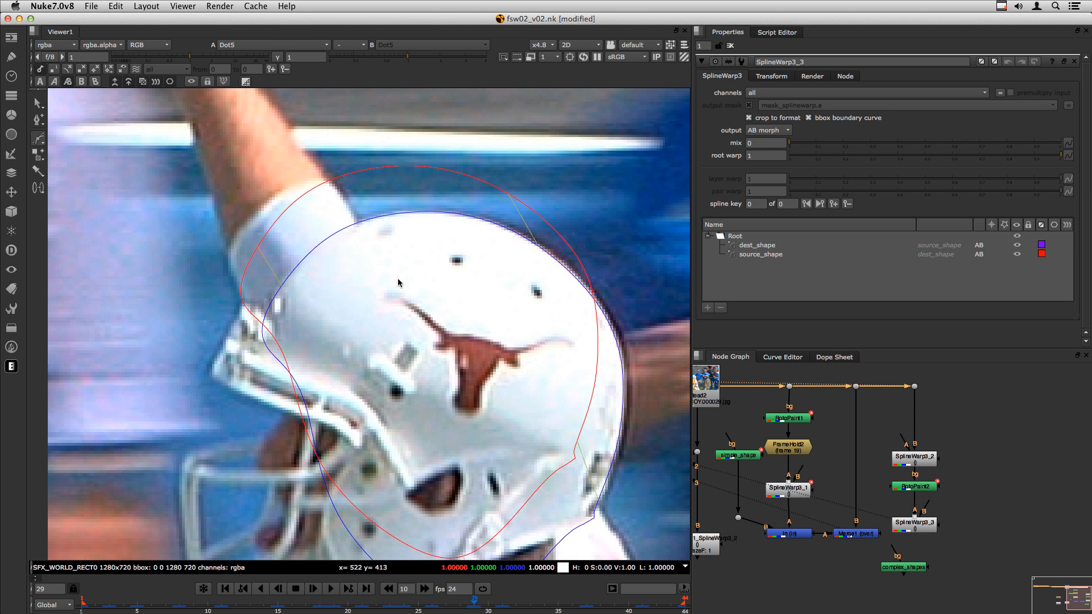
click(909, 532)
key(1)
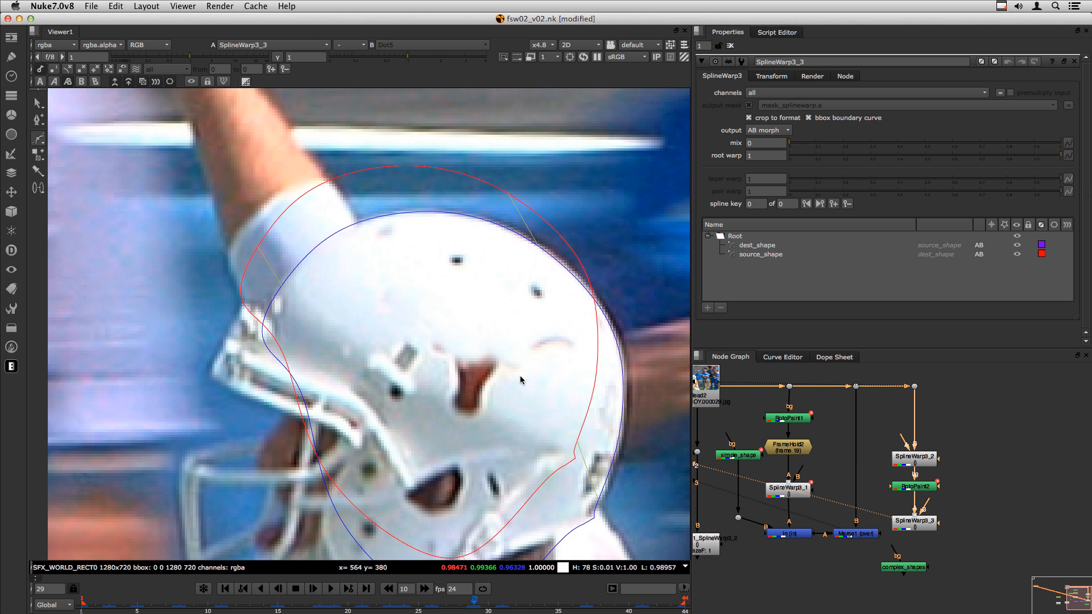
drag(546, 603, 566, 612)
click(931, 413)
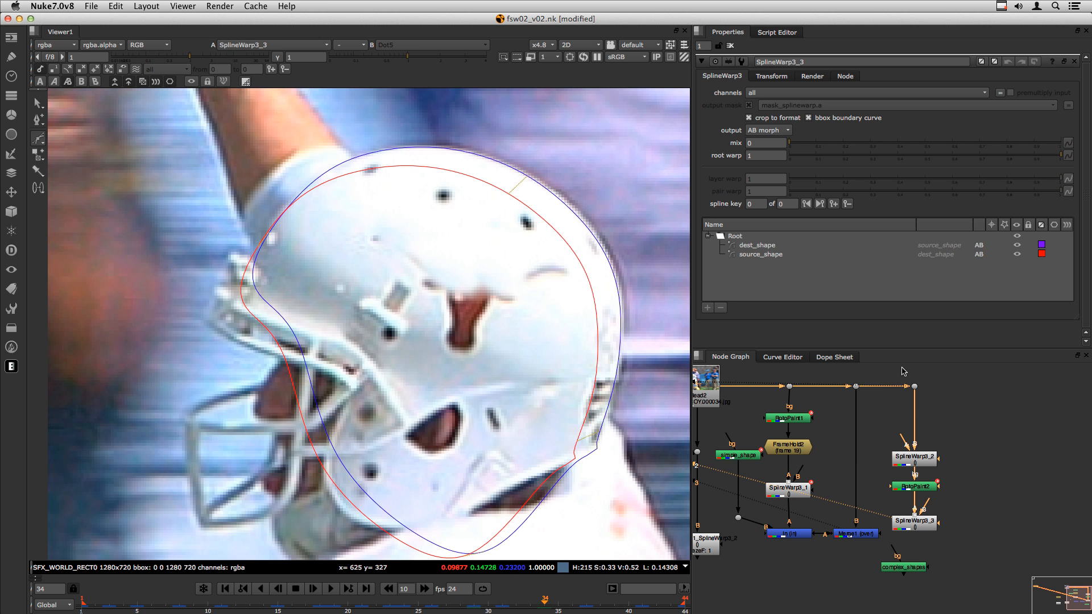
key(1)
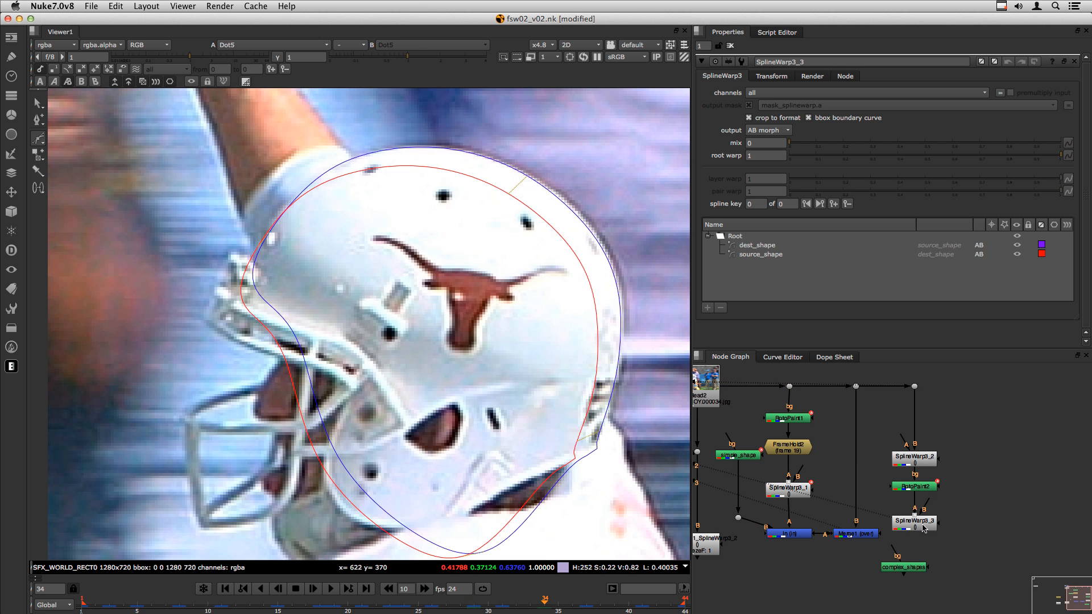
key(1)
key(1)
key(1)
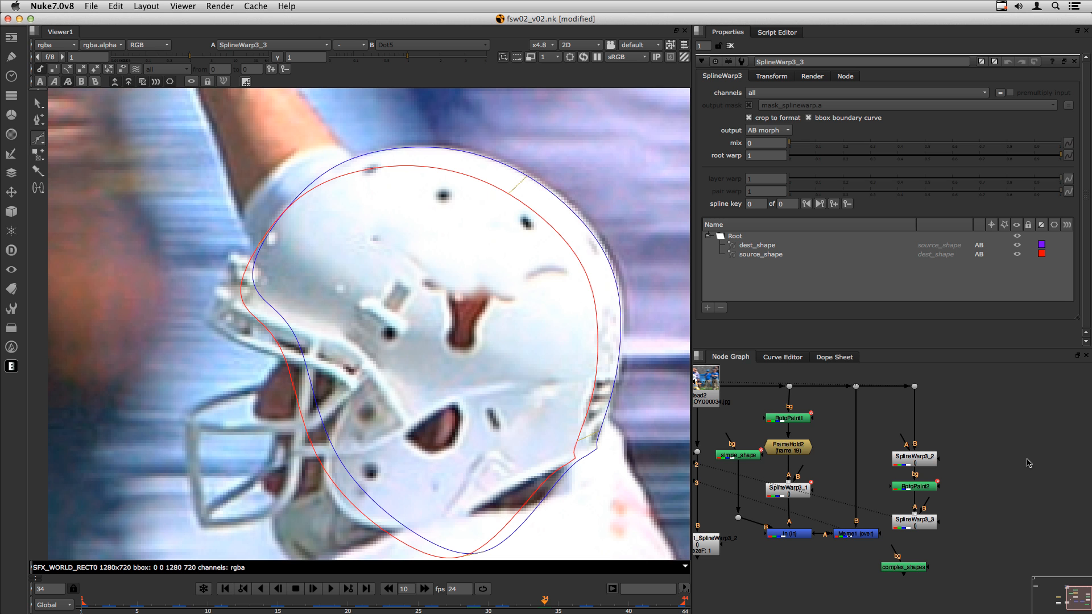
- Add a Tracker1 node via the 'tra' node search
key(Tab)
text(tra)
key(Down)
key(Down)
key(Down)
key(Return)
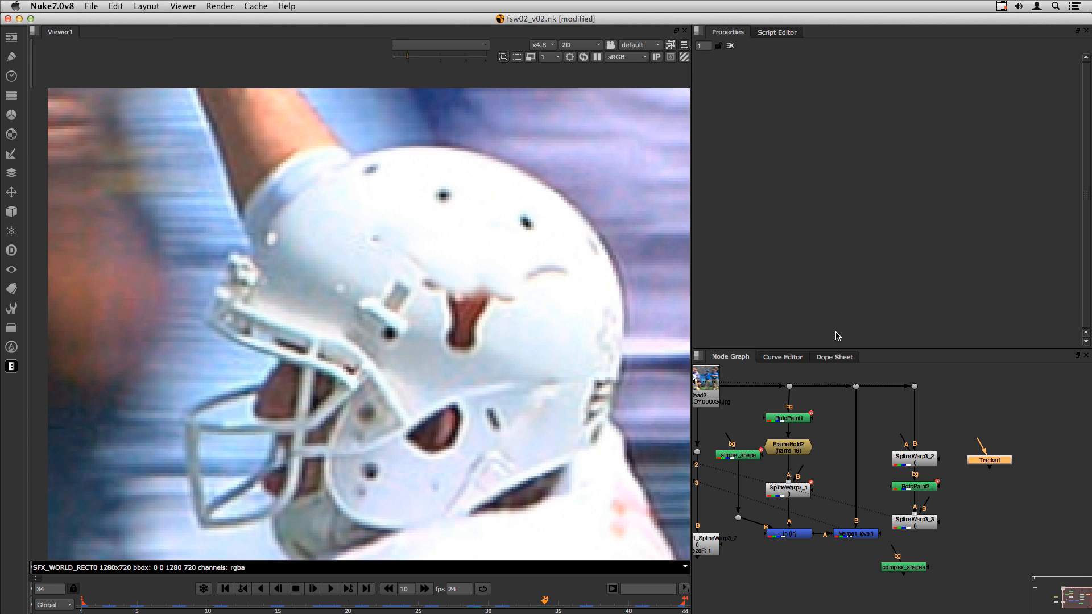
- Set Tracker1's transform to stabilize and add RotoPaint3 beneath it
click(779, 94)
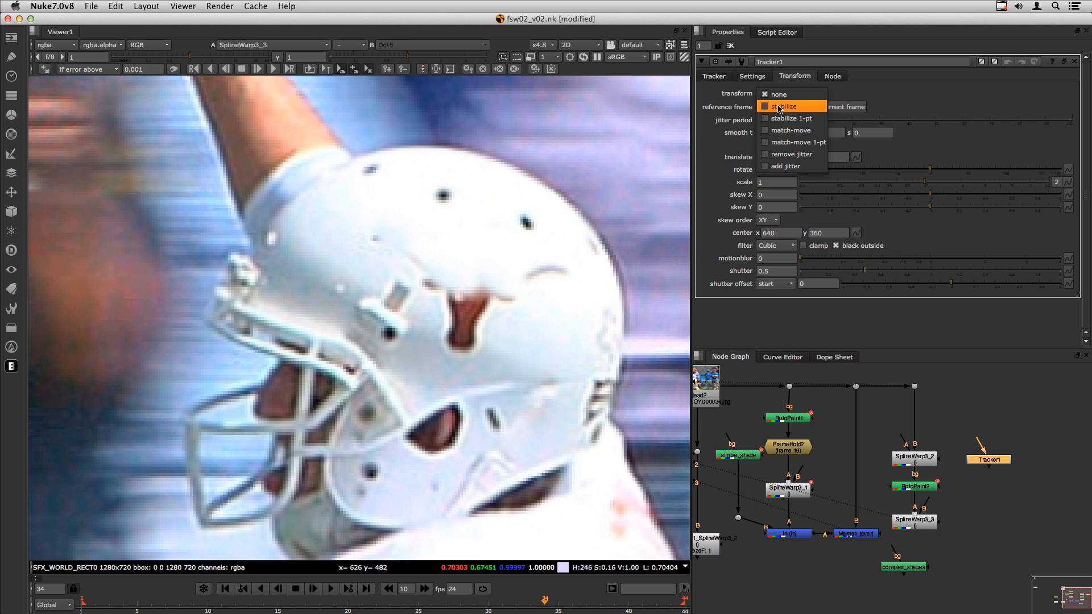
click(780, 107)
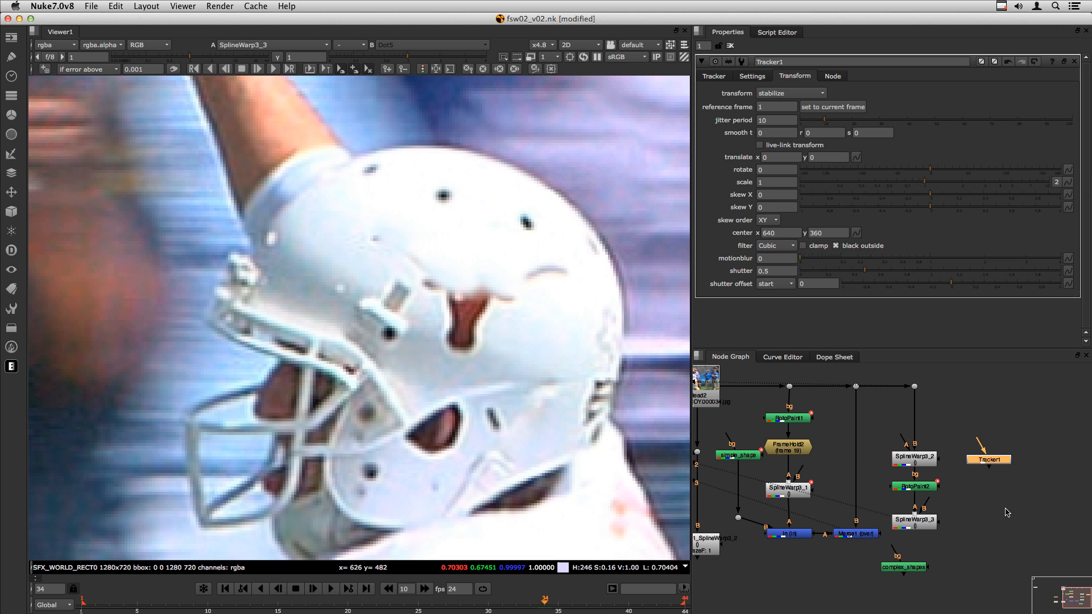
key(p)
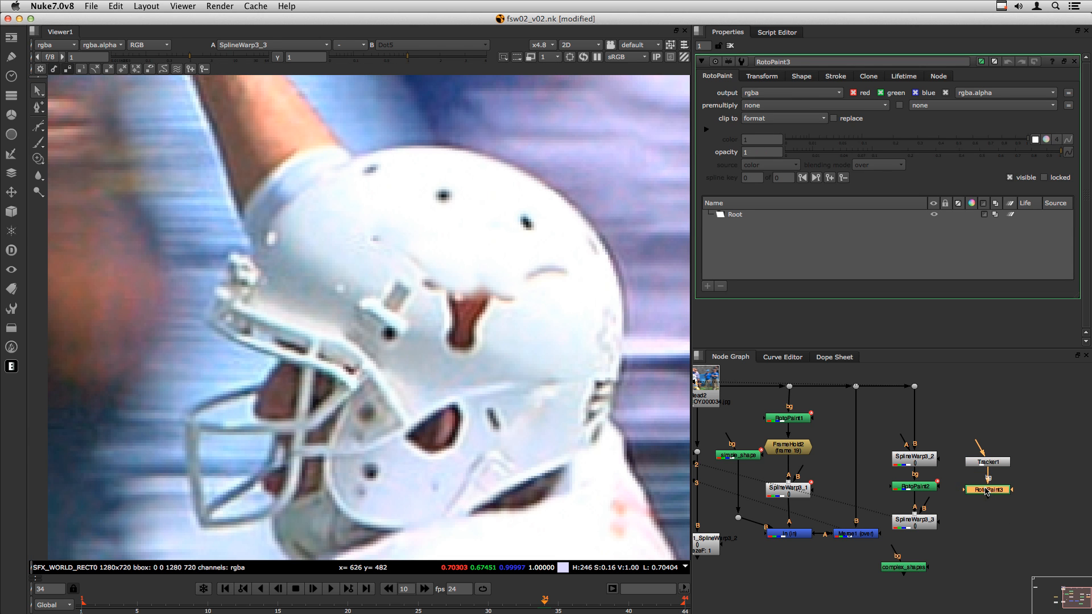
- Paste a Tracker copy as Tracker2 below RotoPaint3, set it to match-move and align it
key(super+c)
click(988, 494)
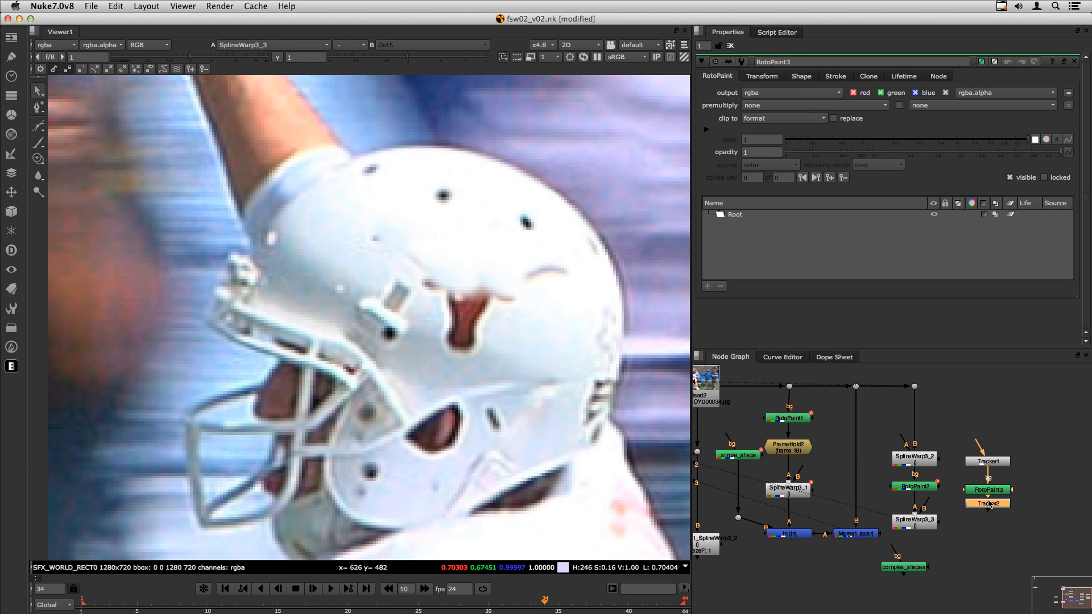
key(super+v)
double_click(990, 515)
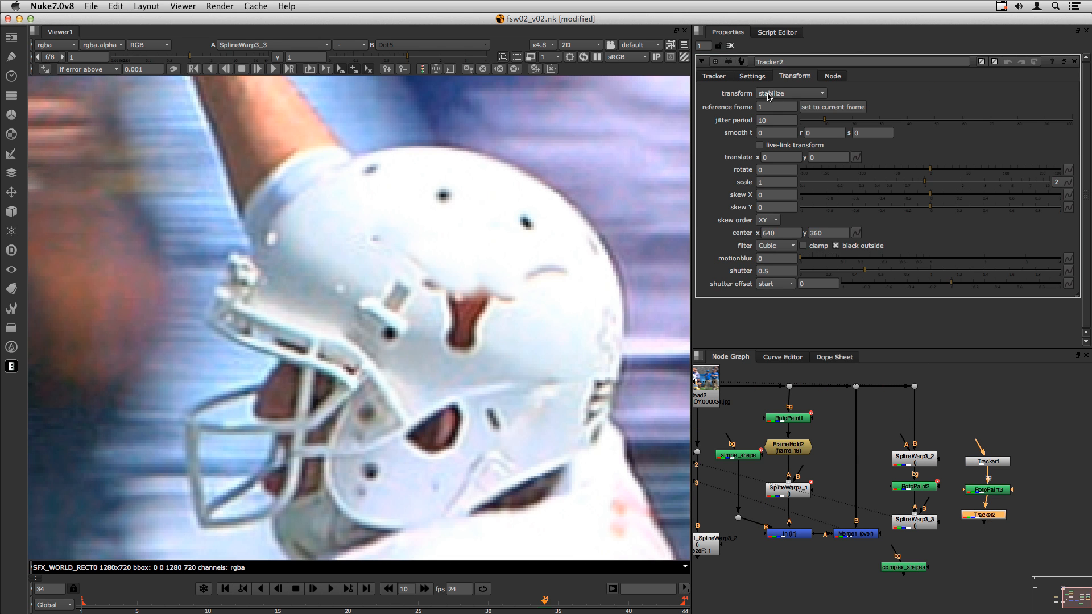
click(777, 94)
click(780, 119)
drag(996, 515, 1001, 514)
- Preview the SplineWarp3_2 and SplineWarp3_3 results in the viewer
click(990, 537)
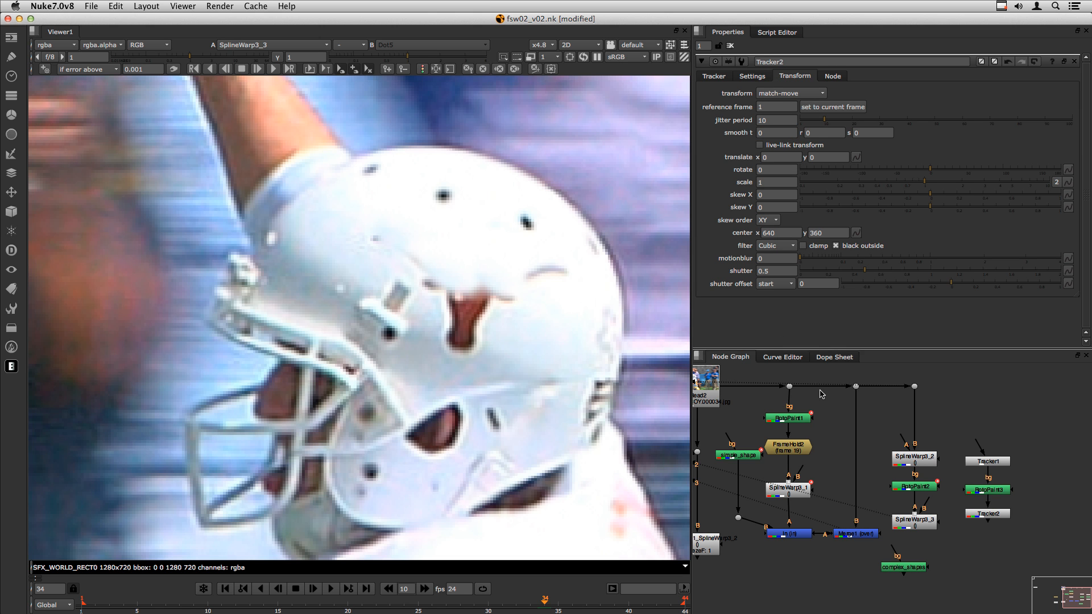
click(912, 456)
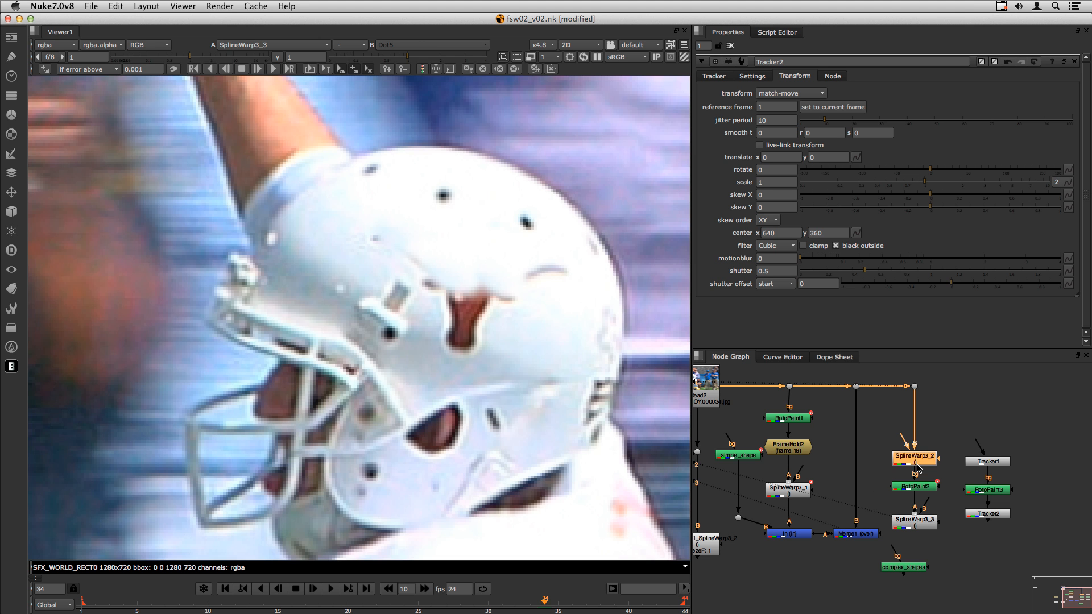
key(1)
click(914, 519)
key(1)
click(844, 438)
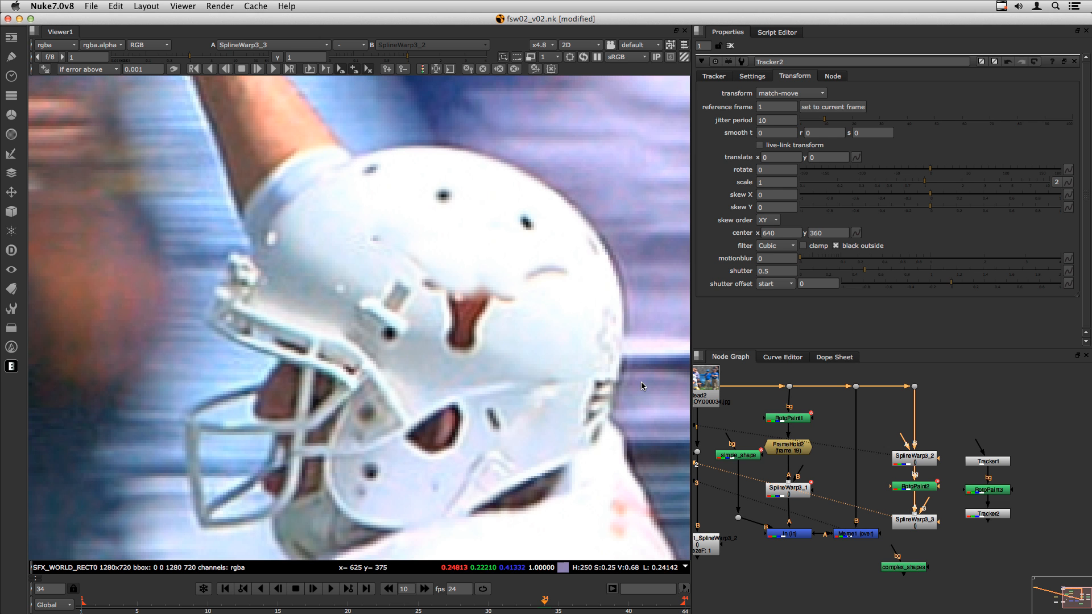
- Nudge RotoPaint2 lower to tidy the graph, then switch to Chrome's borgo.tv R&D page
drag(913, 488, 913, 494)
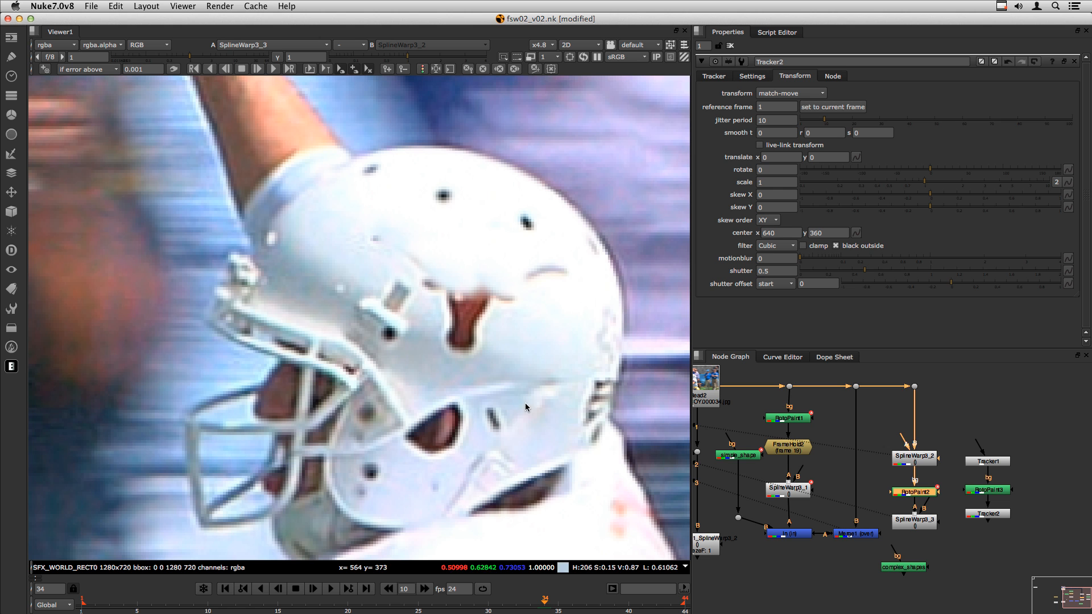
click(963, 547)
drag(863, 428, 961, 546)
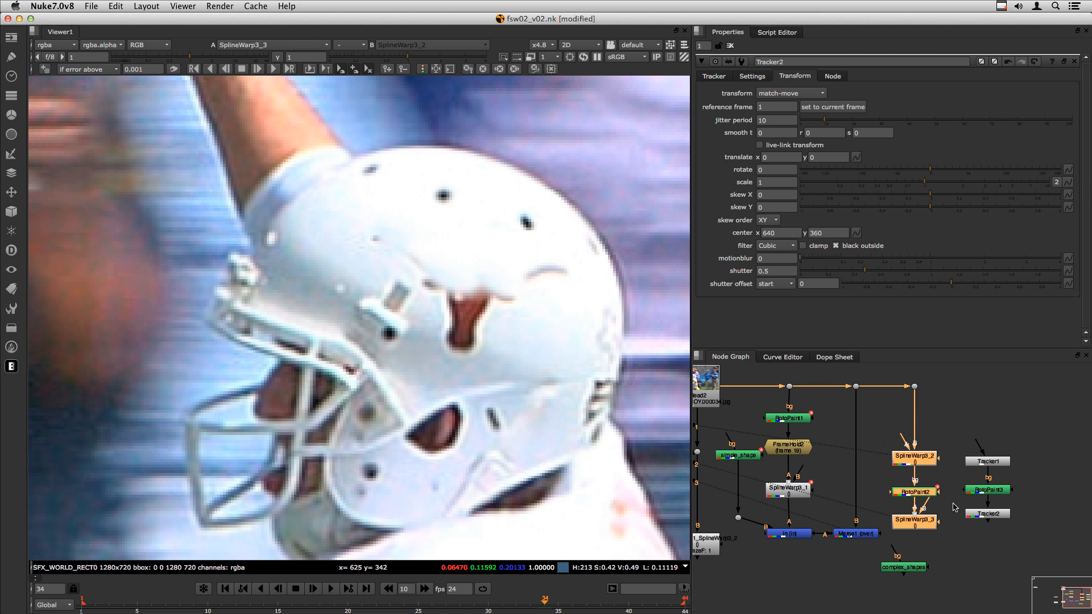
click(885, 496)
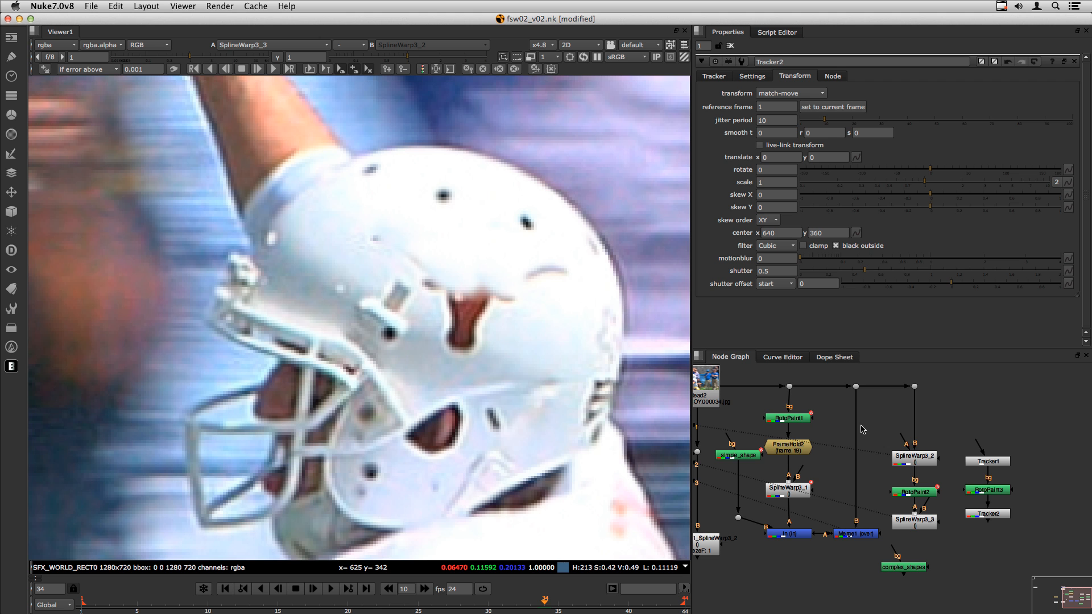
key(super+Tab)
key(super+Tab)
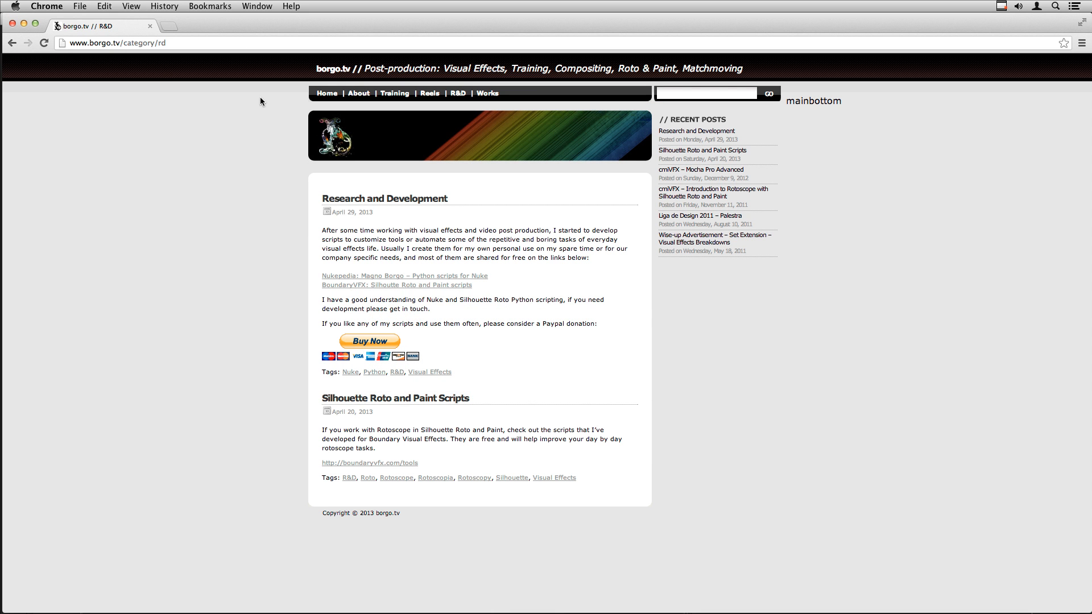
- Highlight the borgo.tv/category/rd address, then switch to the Finder scripts folder
drag(190, 41, 91, 43)
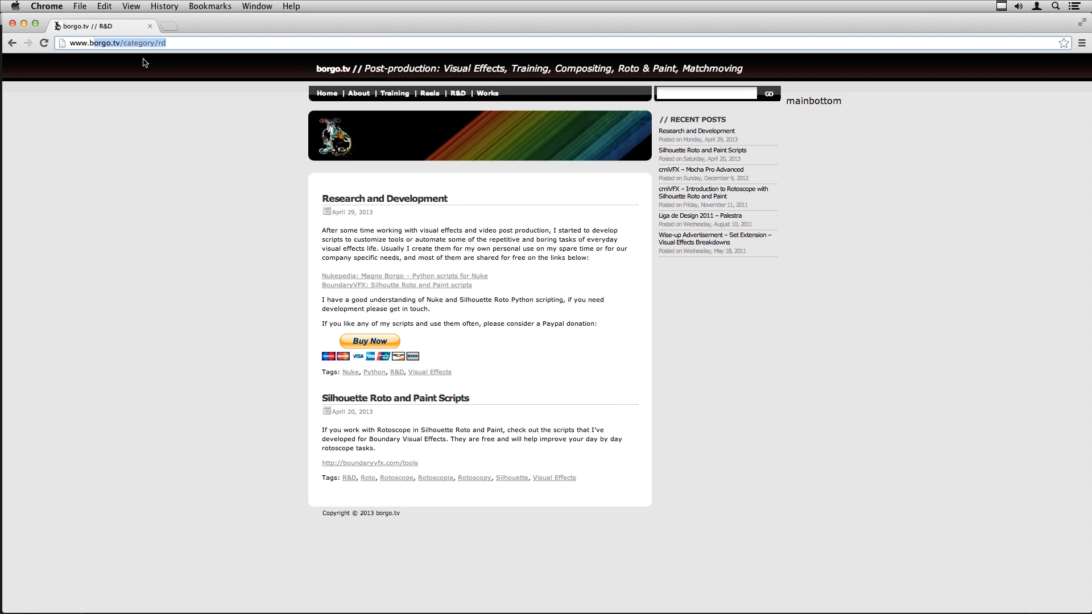
click(234, 231)
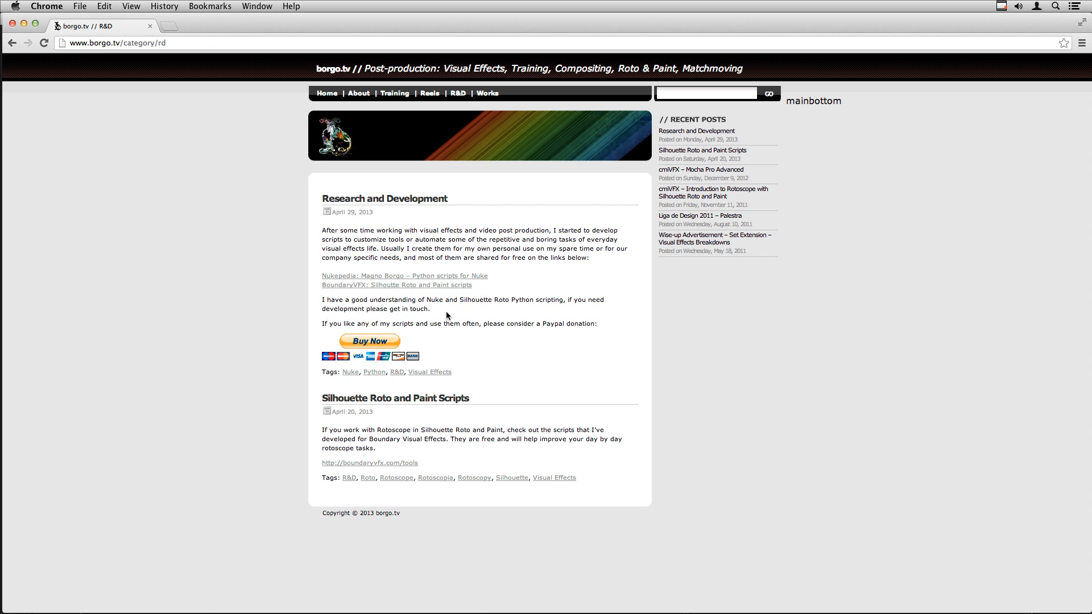
key(super+Tab)
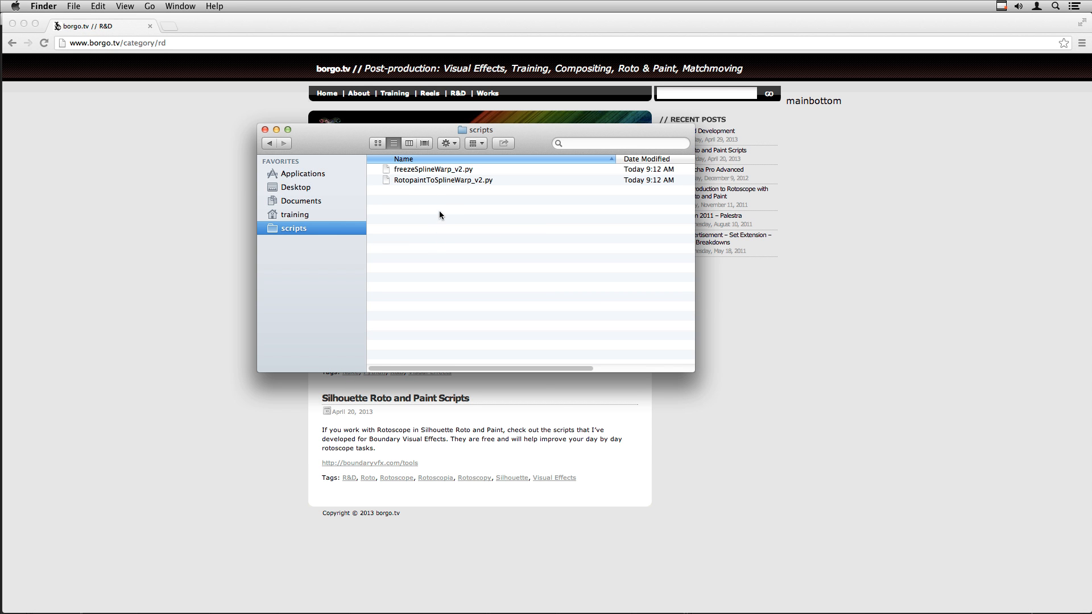
- Point out RotopaintToSplineWarp_v2.py and freezeSplineWarp_v2.py, then return to Nuke's fsw02_v02.nk script
click(412, 181)
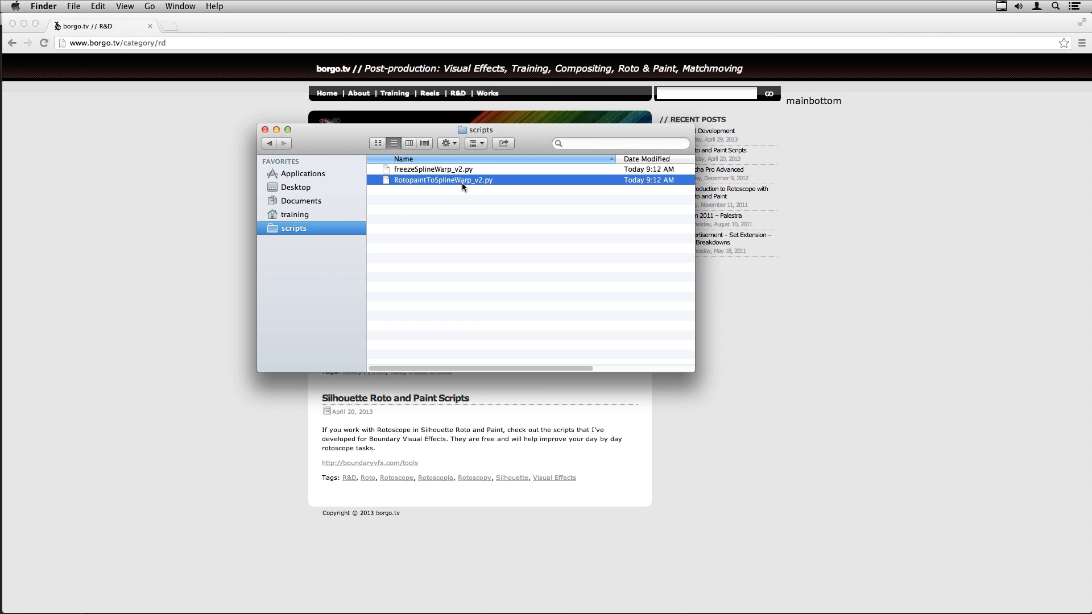
click(427, 169)
click(441, 211)
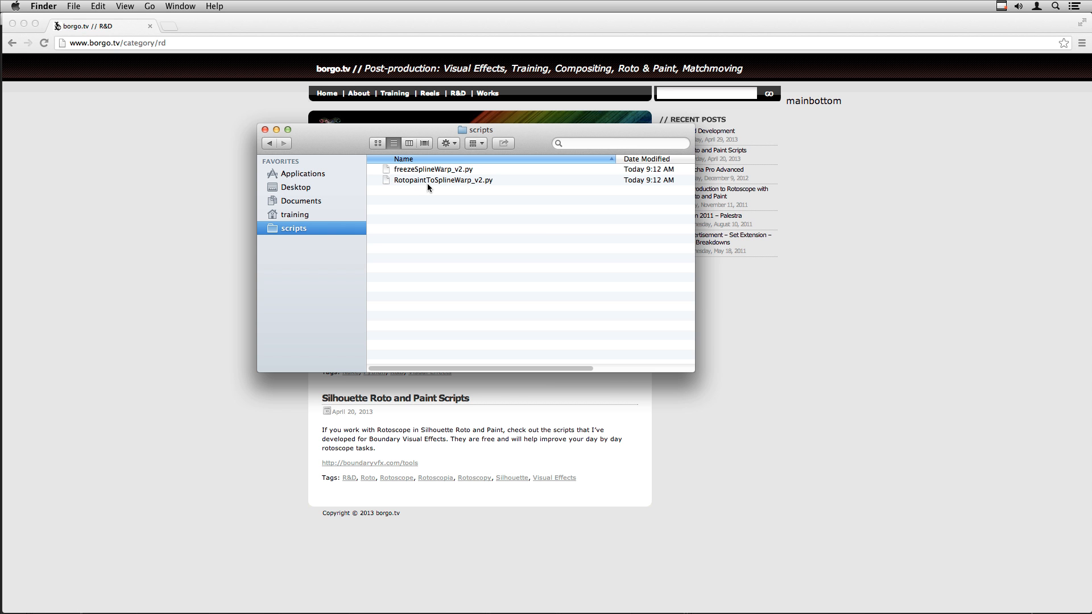
key(super+Tab)
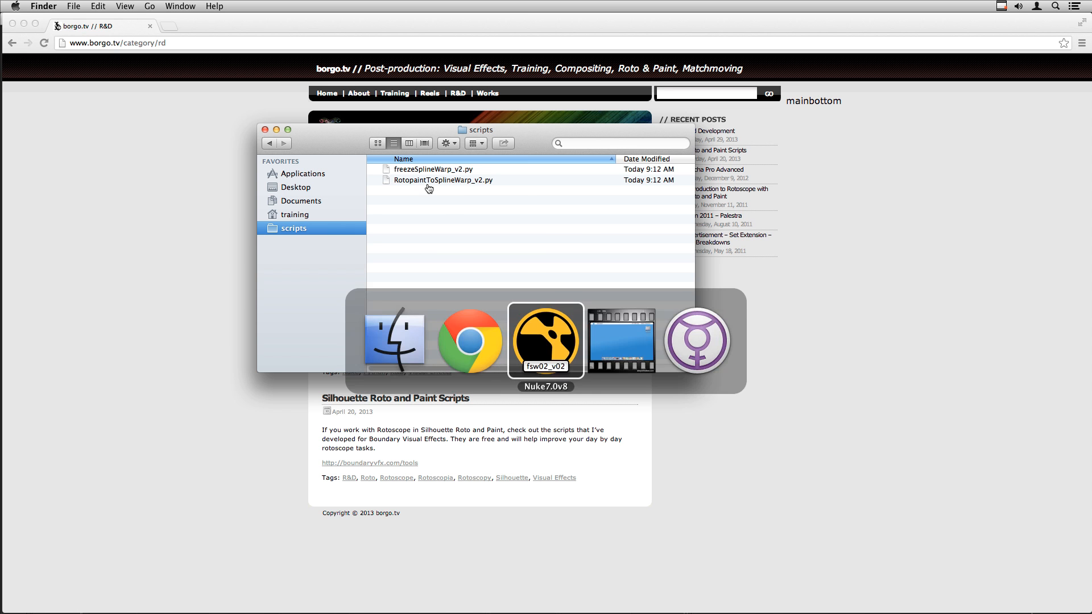
key(super+Tab)
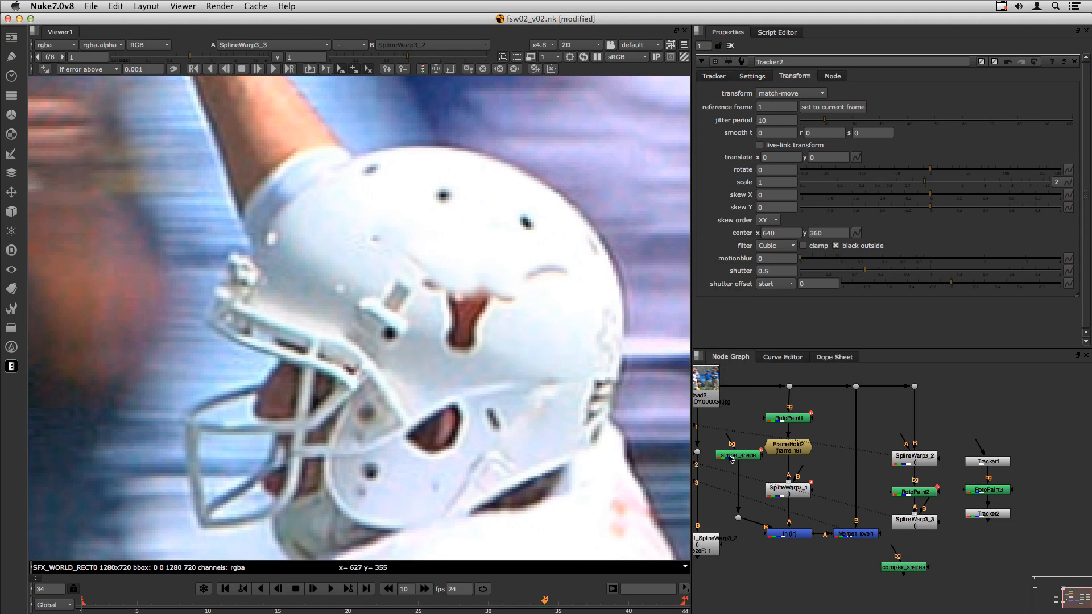
- Reposition the complex_shapes node and view the footage through Dot5
drag(904, 569, 1055, 432)
middle_drag(1021, 419, 902, 451)
drag(776, 402, 803, 429)
key(1)
scroll(376, 291, down, 3)
- Open complex_shapes' roto properties to show the ARM01_Layer arm splines
double_click(935, 462)
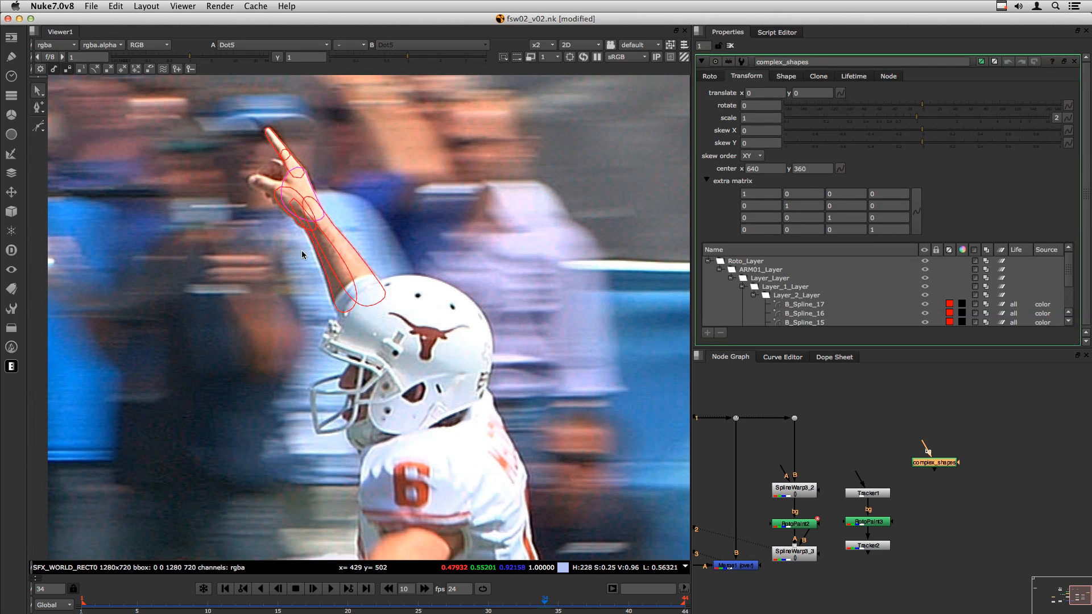
middle_drag(933, 428, 855, 417)
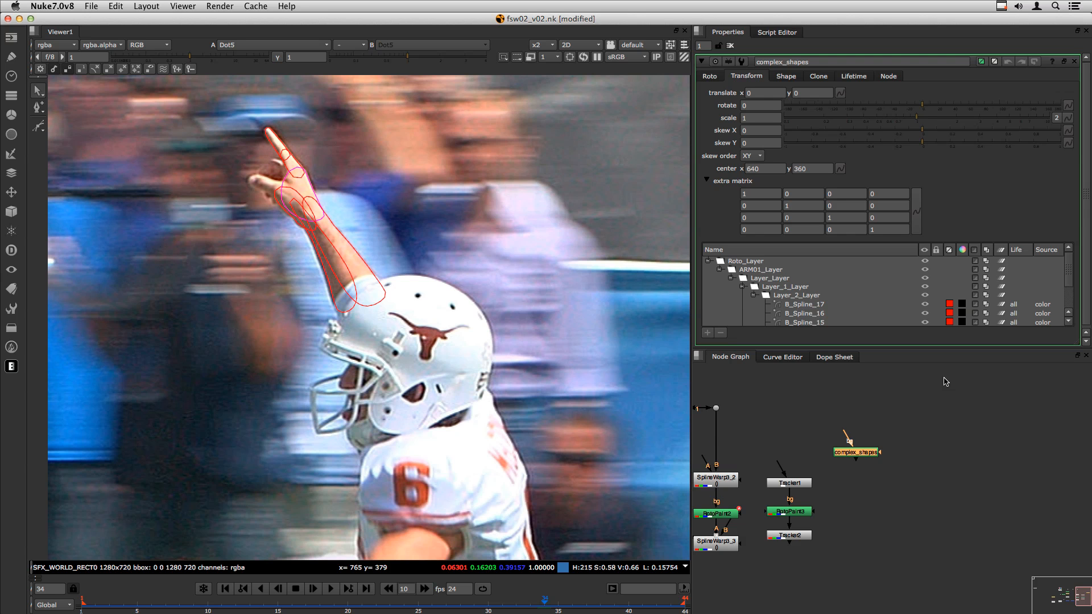
click(865, 462)
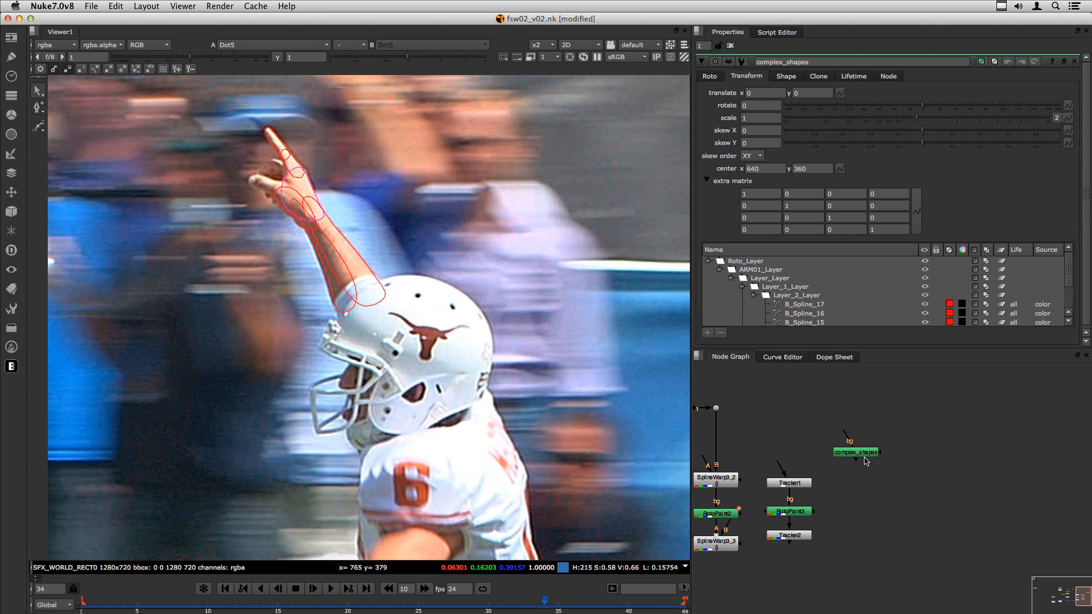
click(775, 32)
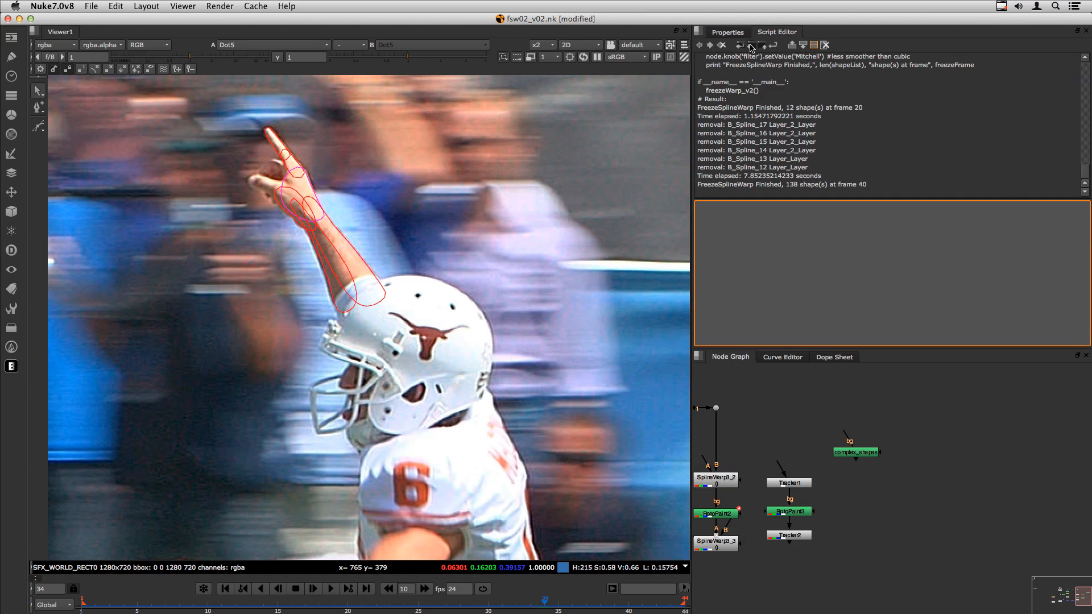
- Load RotopaintToSplineWarp_v2.py into the Script Editor and run it on complex_shapes
click(752, 45)
click(742, 77)
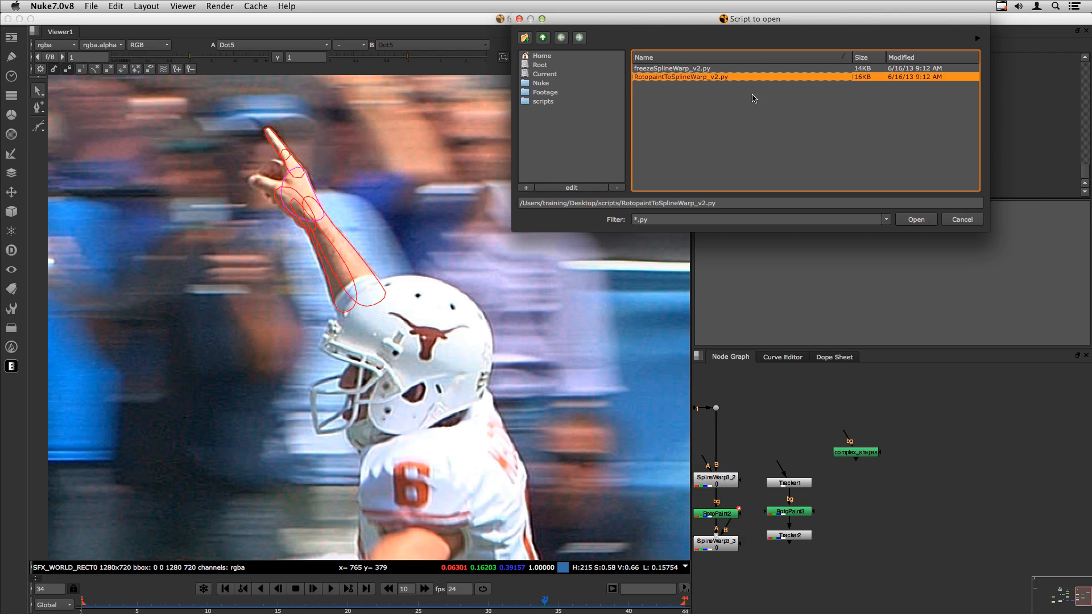
click(926, 219)
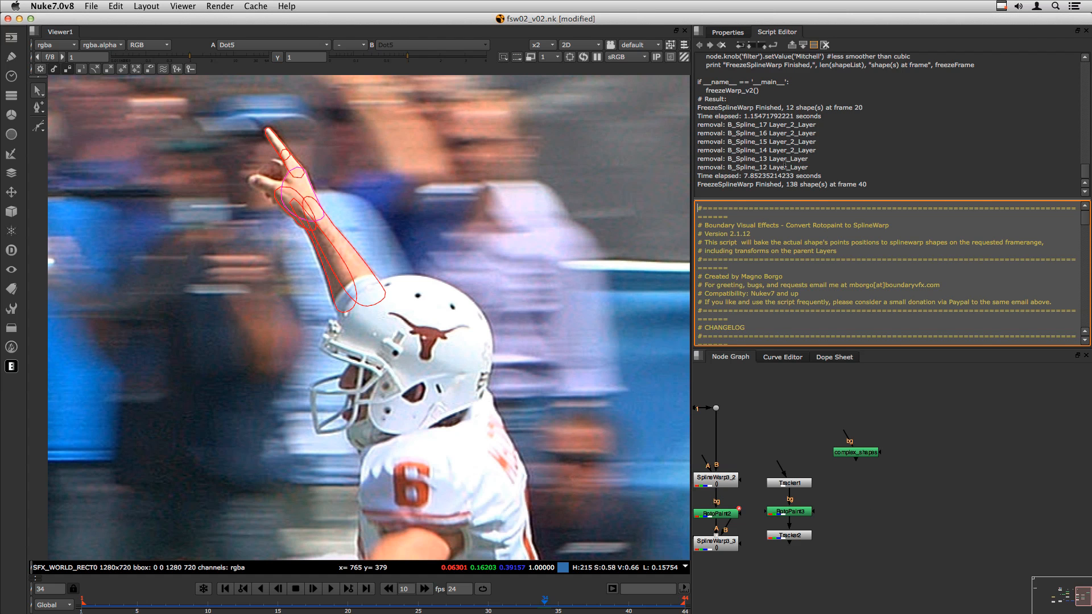
click(857, 454)
drag(857, 454, 872, 450)
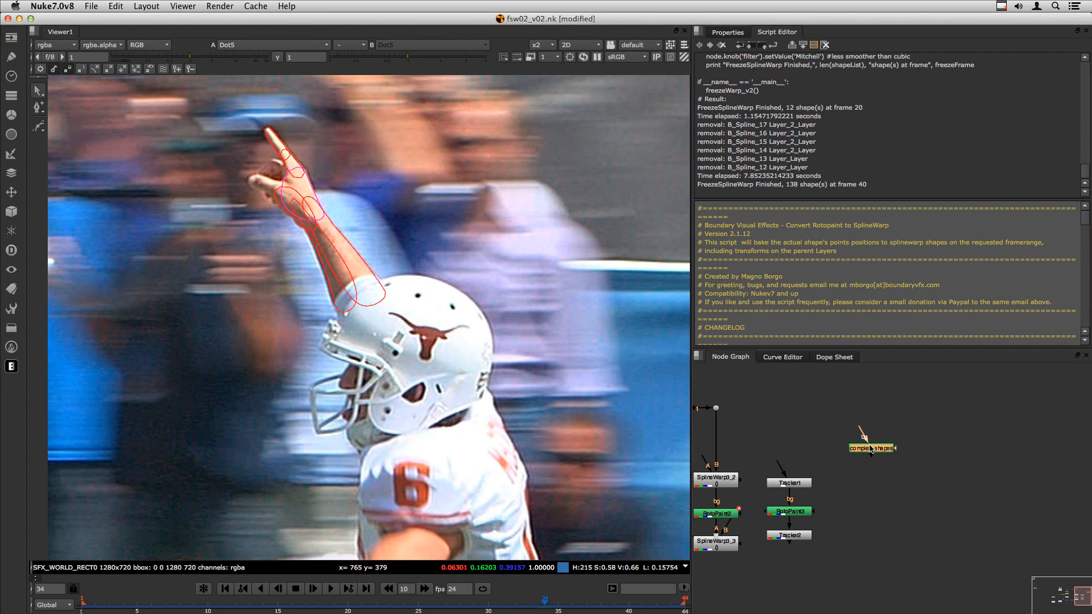
click(768, 48)
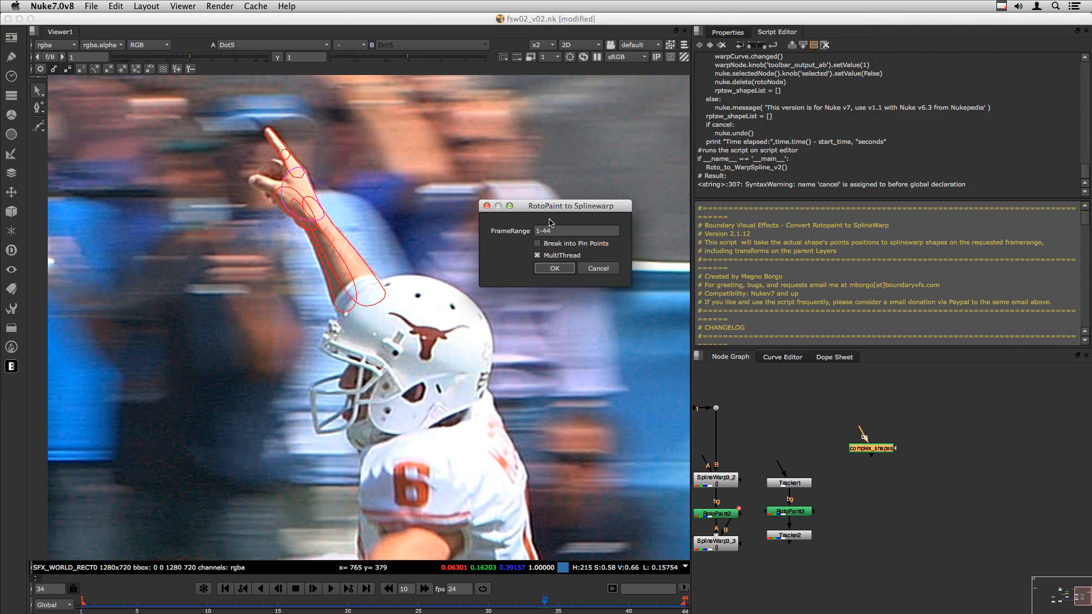
- Review frame range 1-44, toggle MultiThread off and back on, then cancel the conversion
drag(568, 232, 526, 232)
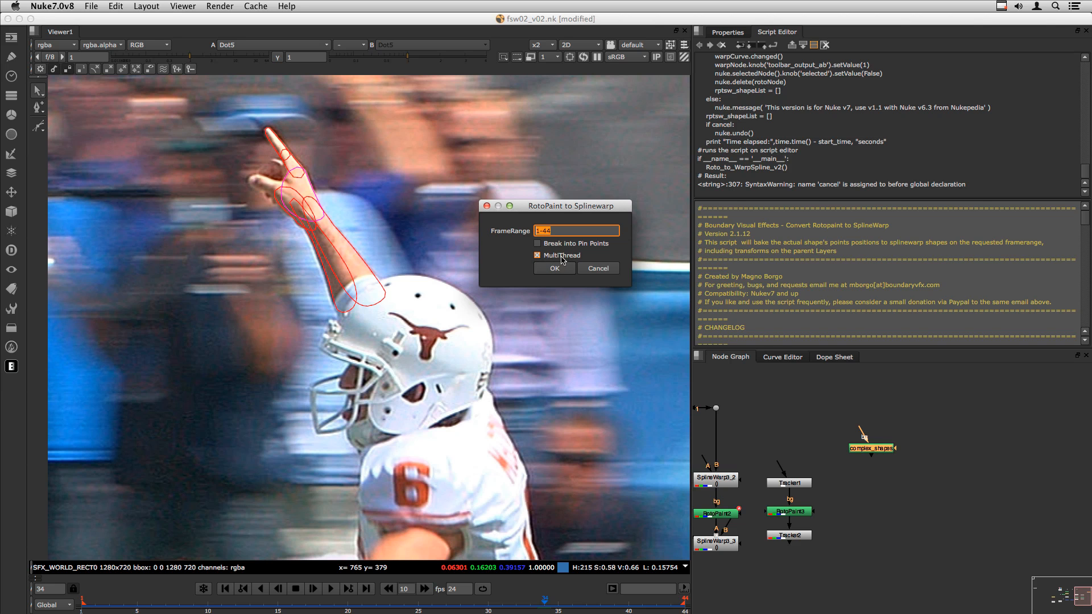
mouse_move(562, 260)
click(538, 256)
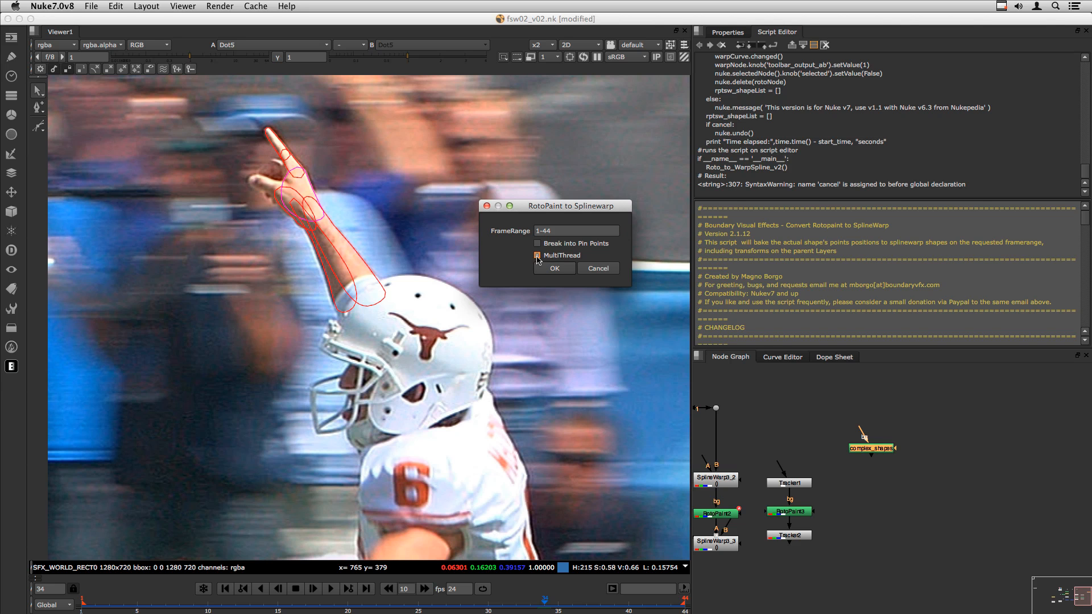
click(538, 255)
key(Tab)
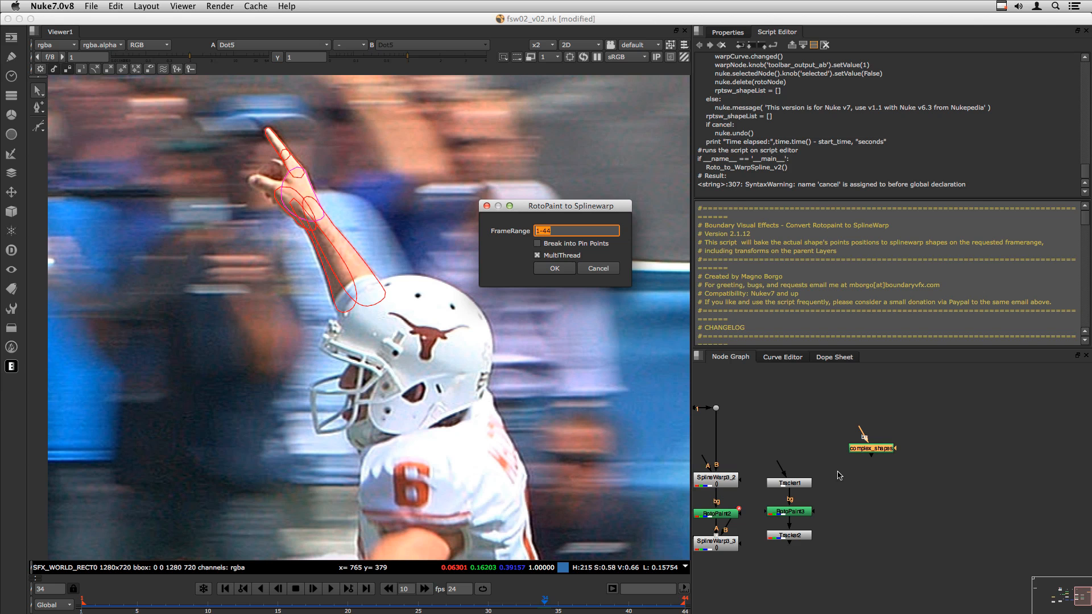
click(606, 270)
click(825, 463)
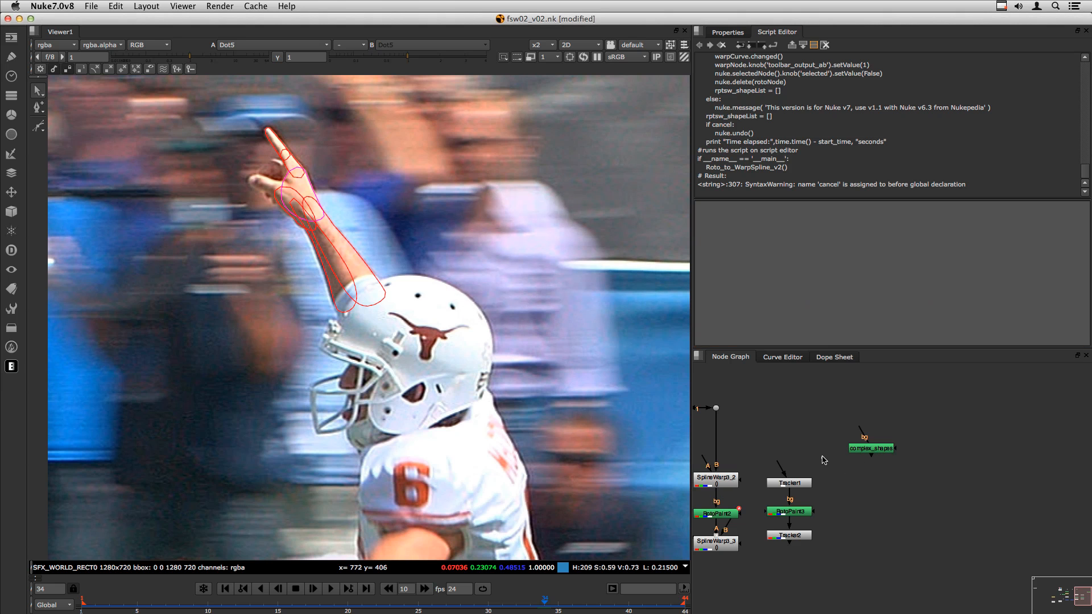
- Open complex_shapes properties in an enlarged floating window and select B_Spline_14 and B_Spline_17
double_click(870, 448)
drag(718, 337, 757, 102)
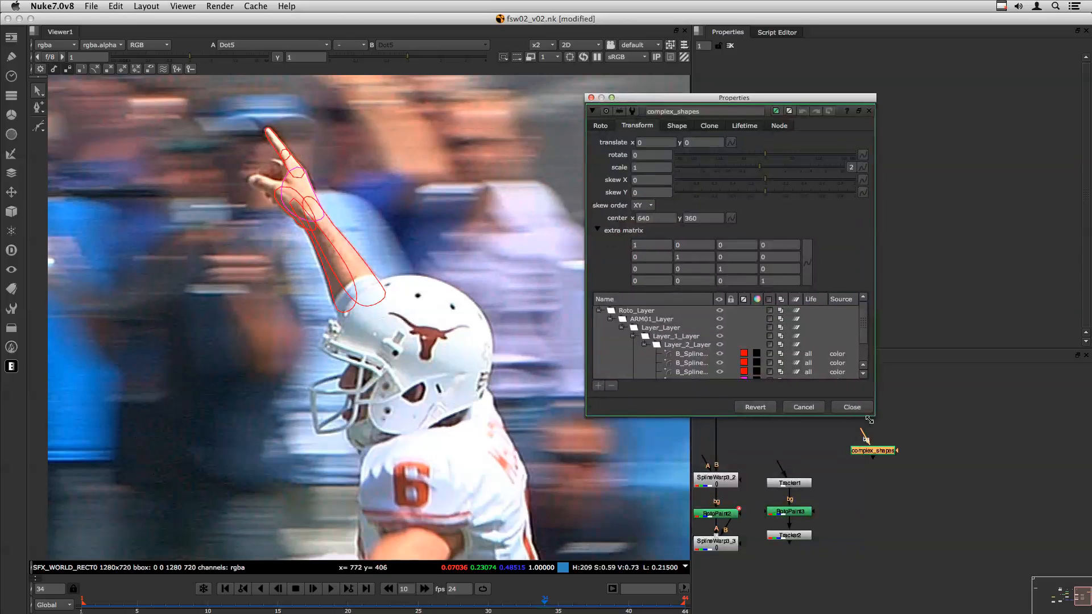
drag(877, 415, 937, 487)
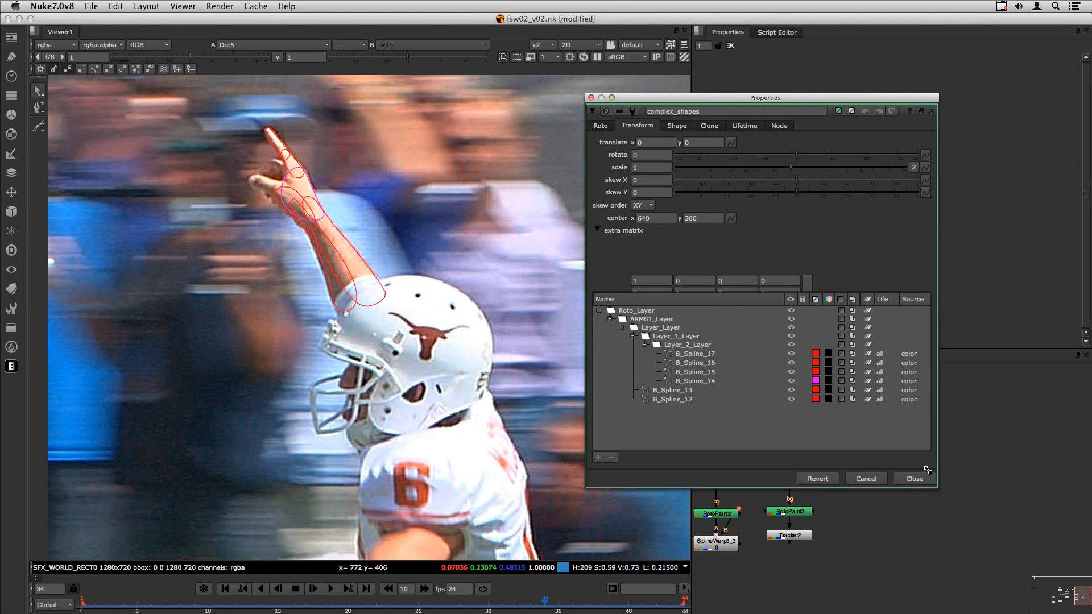
click(707, 381)
drag(674, 100, 594, 60)
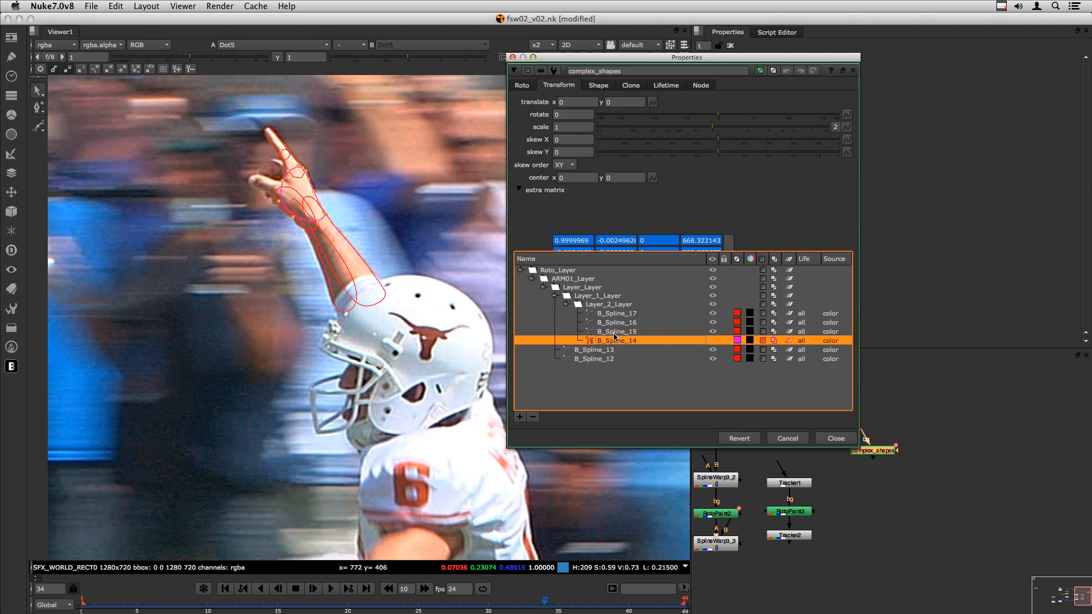
click(611, 314)
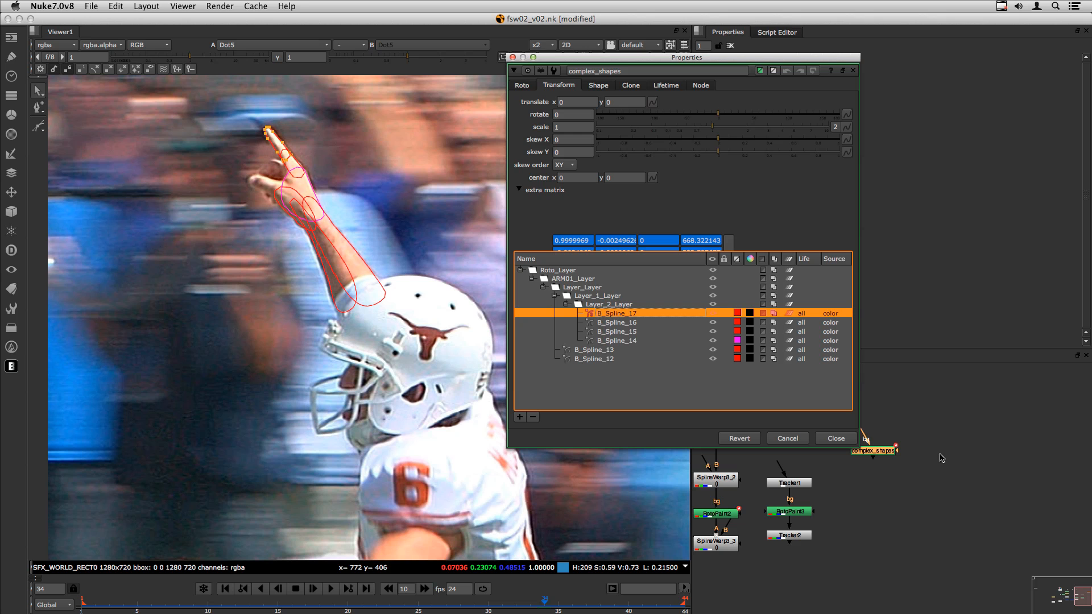
- Inspect the transforms of Layer_2_Layer and Layer_1_Layer, including translate x
click(600, 305)
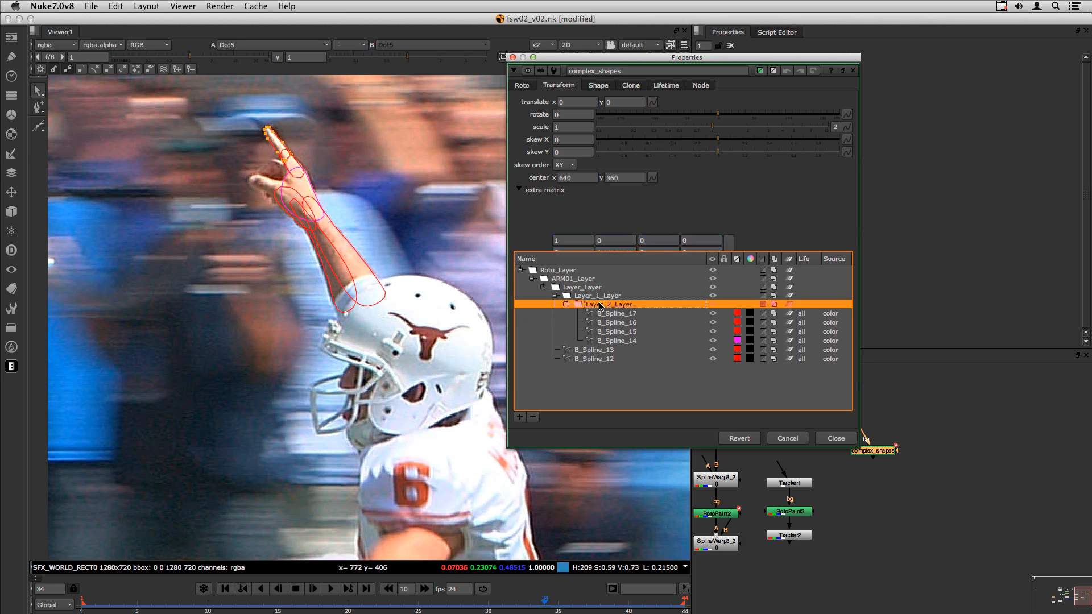
click(559, 102)
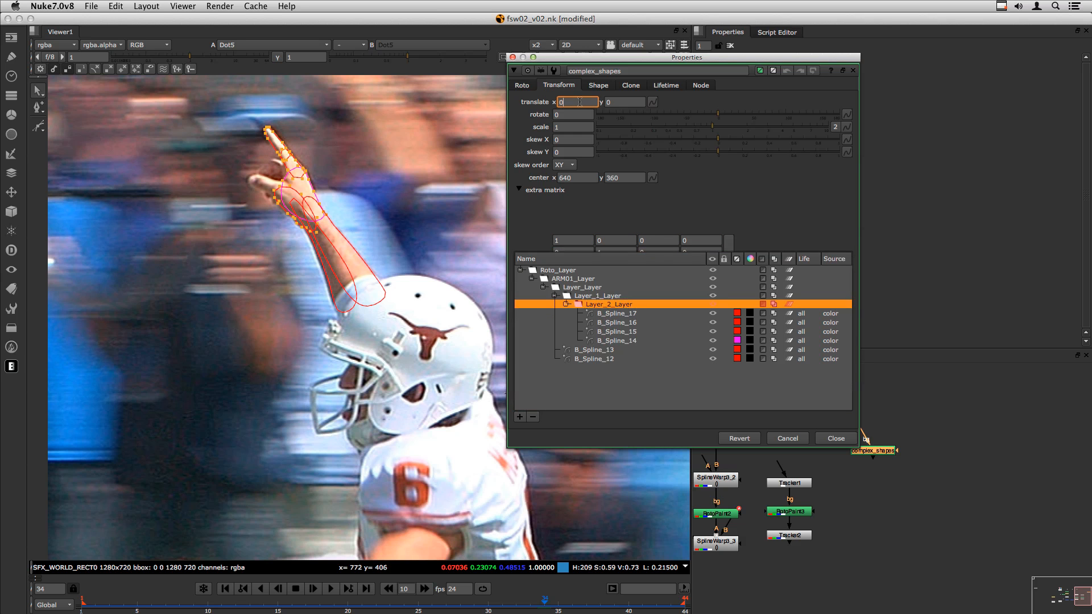
click(594, 296)
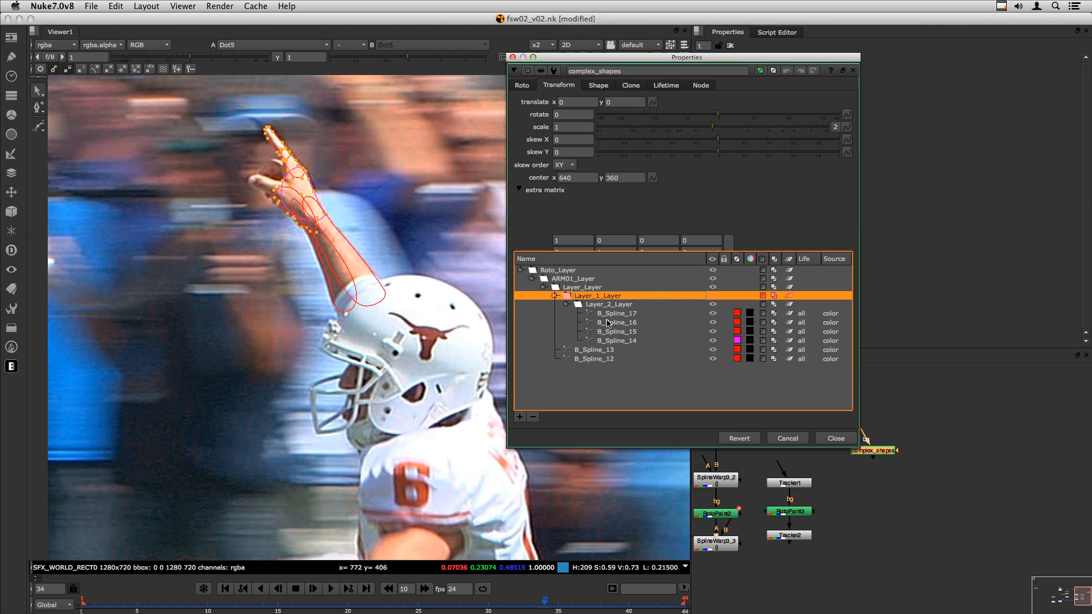
click(605, 314)
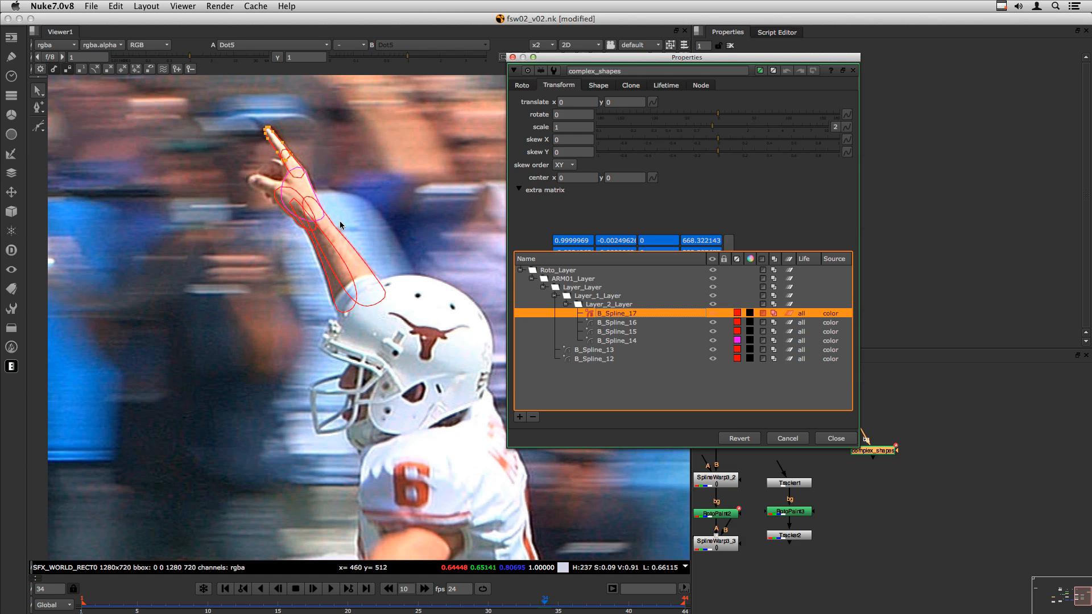
click(605, 305)
click(591, 296)
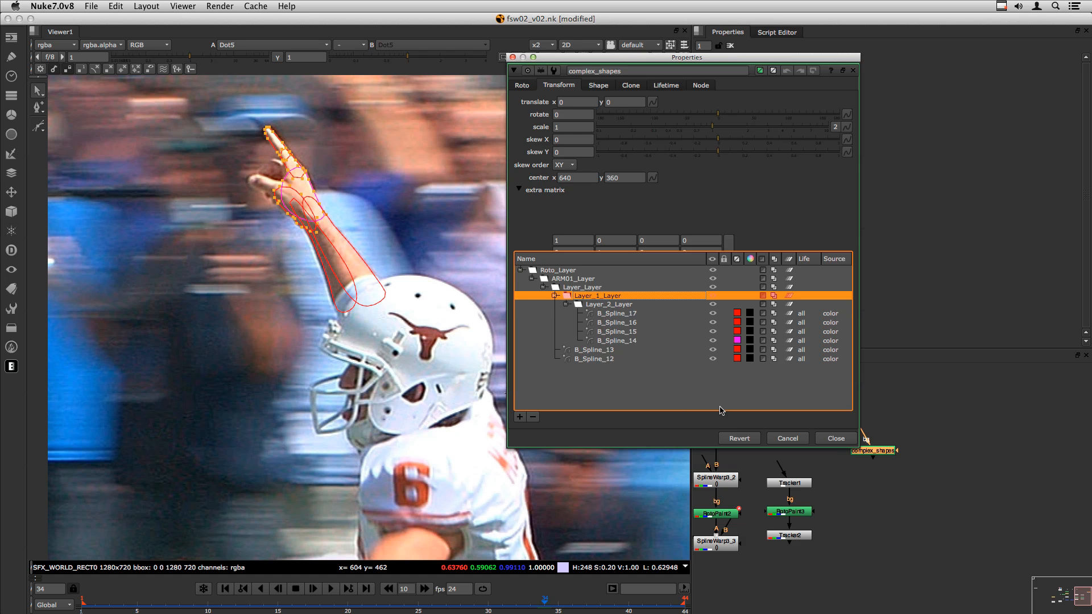
- Close the properties and rerun Roto to SplineWarp on complex_shapes over frames 1-44
click(836, 439)
drag(875, 450, 550, 201)
key(shift+w)
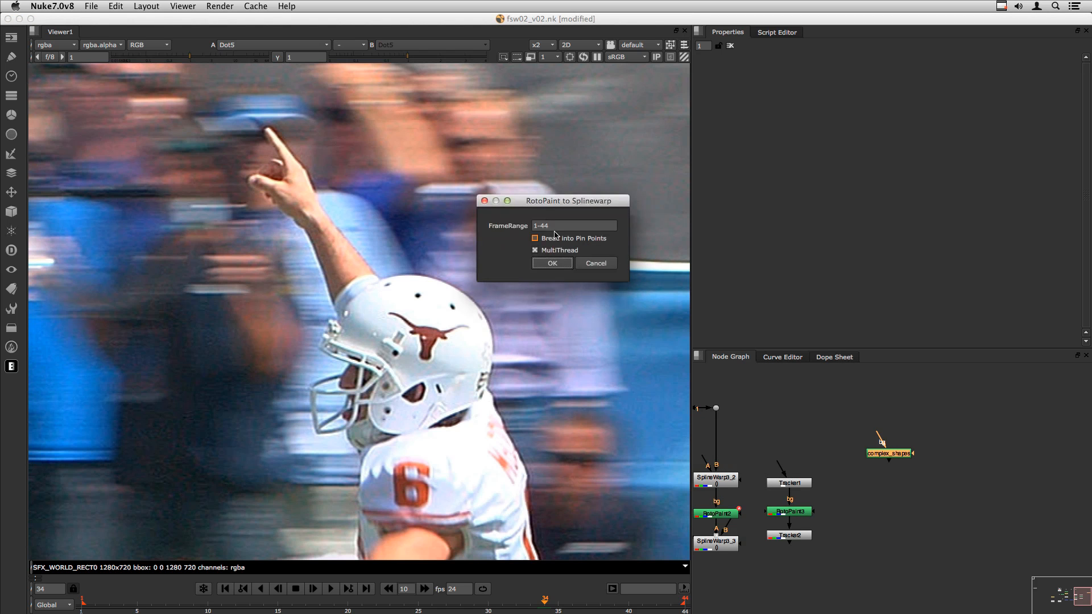
click(551, 264)
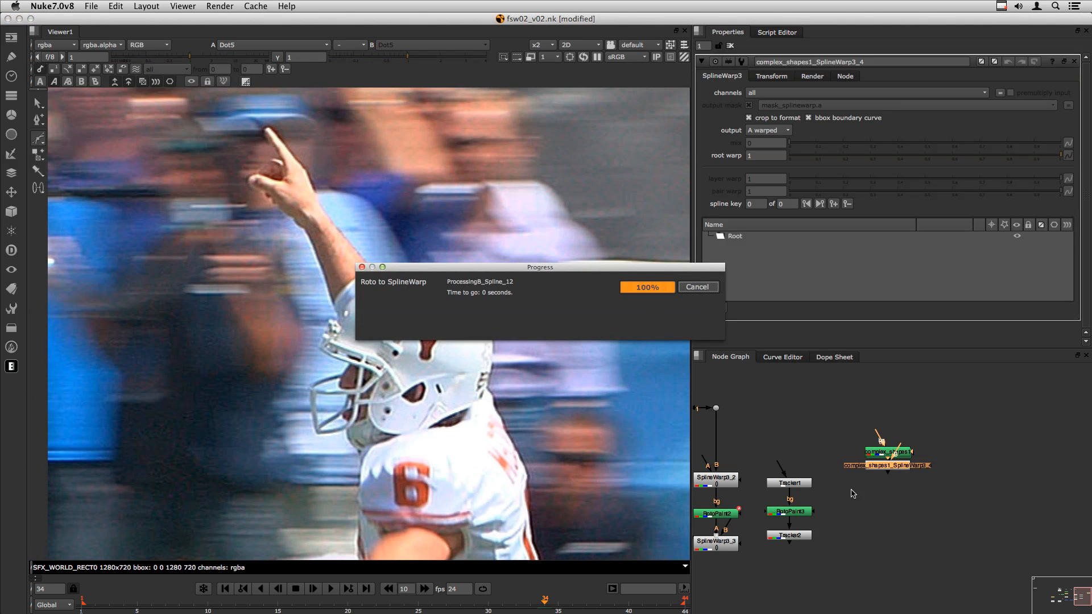
- Place complex_shapes1_SplineWarp3_4 below complex_shapes and scrub frames 15-43 checking B_Spline_16
drag(888, 469, 891, 504)
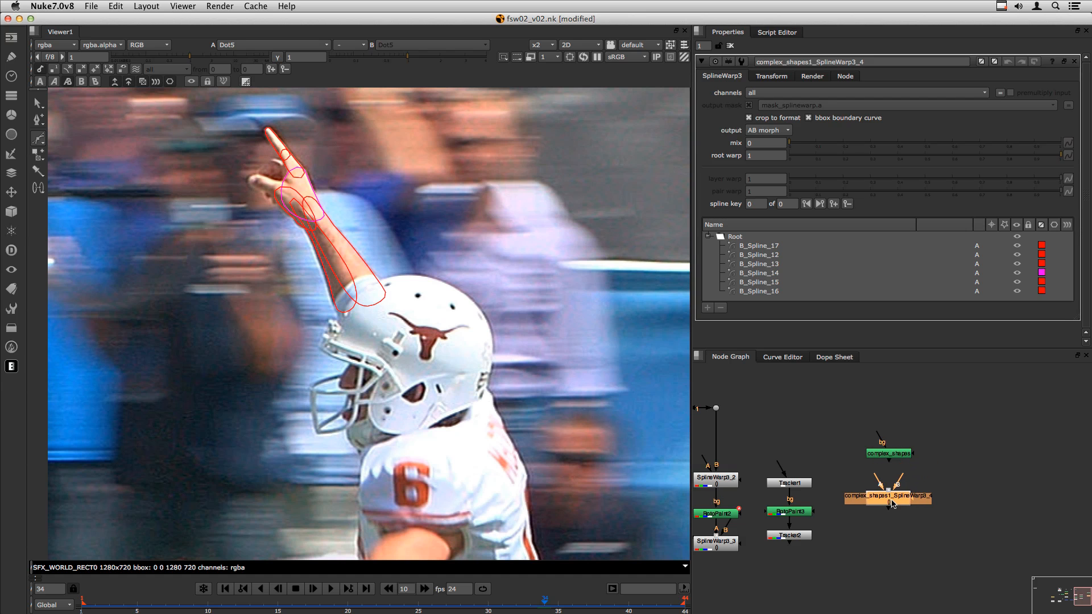
click(759, 291)
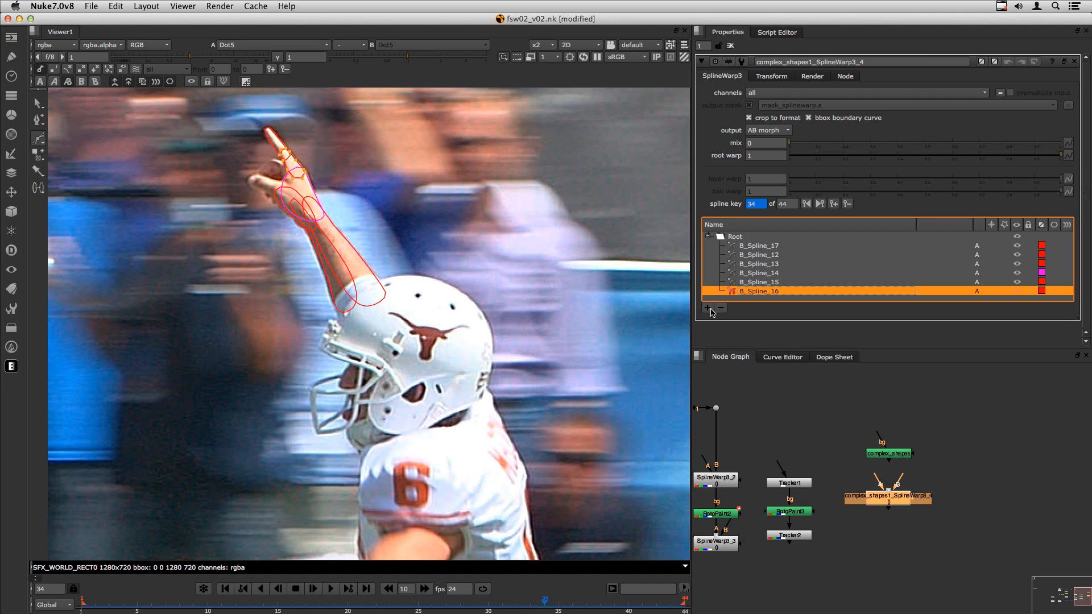
click(286, 611)
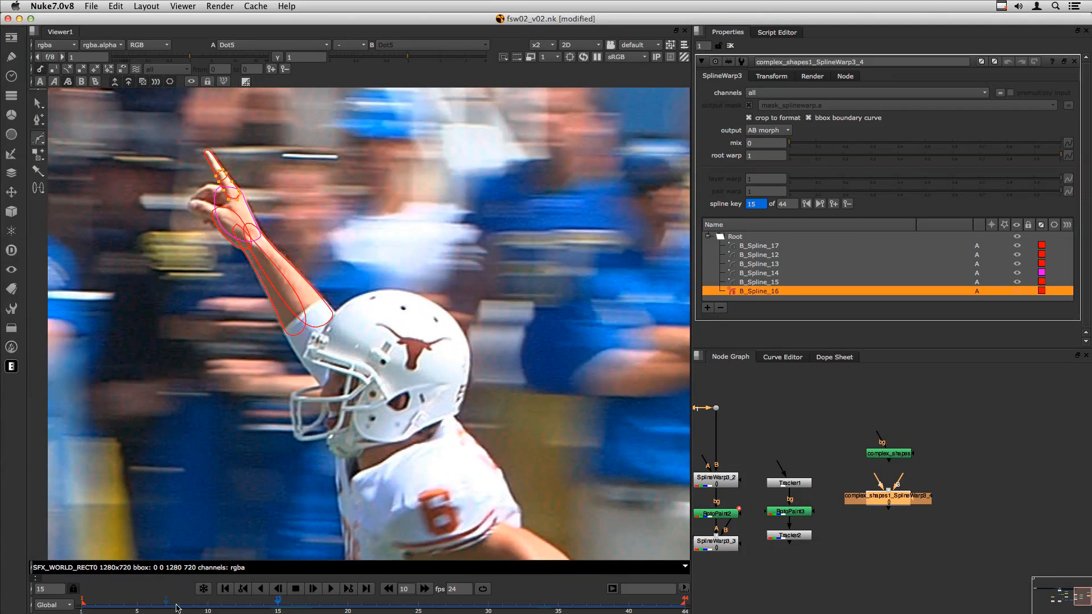
drag(281, 606, 489, 606)
double_click(889, 453)
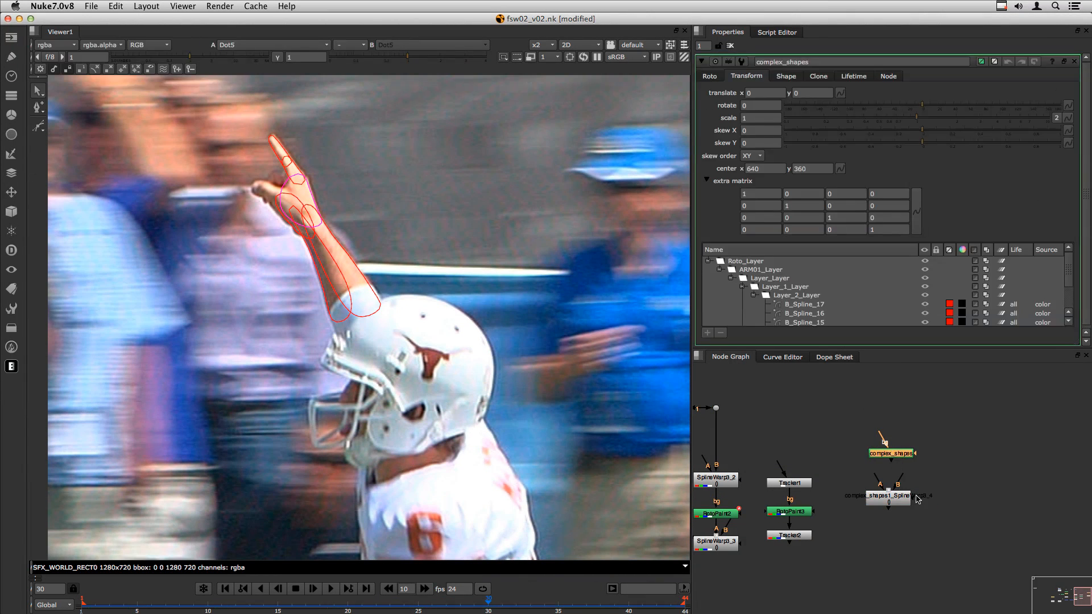
- Select all six arm splines in SplineWarp3_4 and duplicate them into B, joined as pairs
double_click(900, 505)
drag(127, 605, 369, 587)
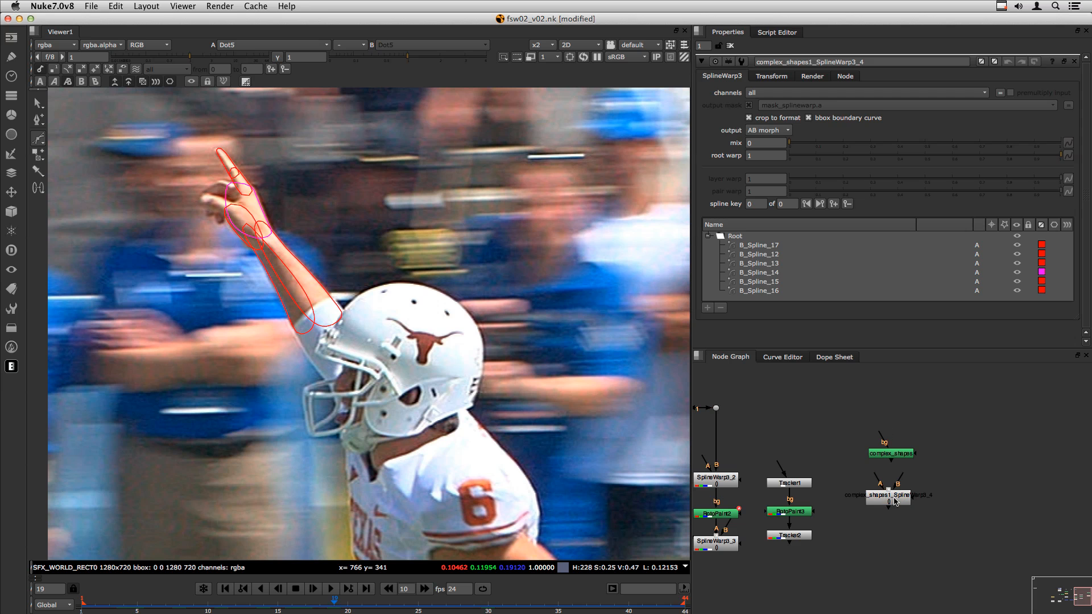
drag(897, 503, 901, 503)
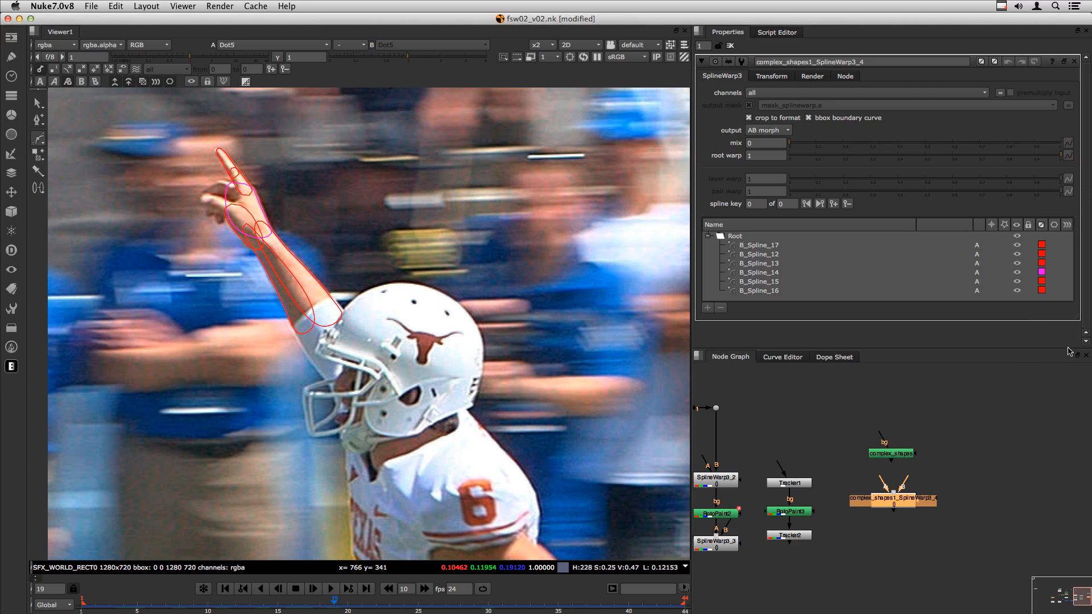
drag(1072, 322, 1072, 332)
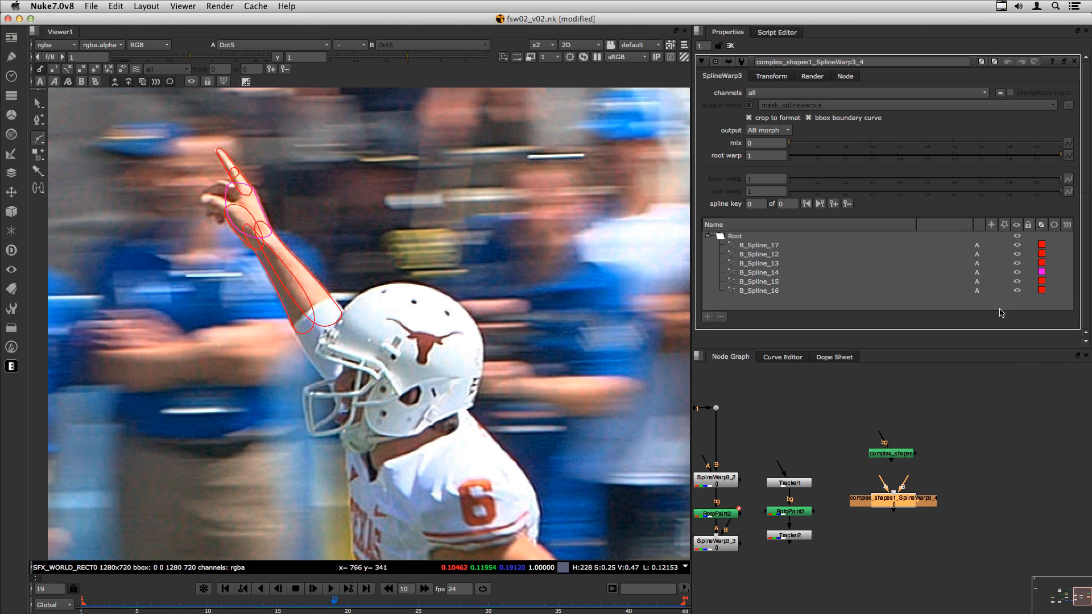
click(755, 246)
shift+click(763, 295)
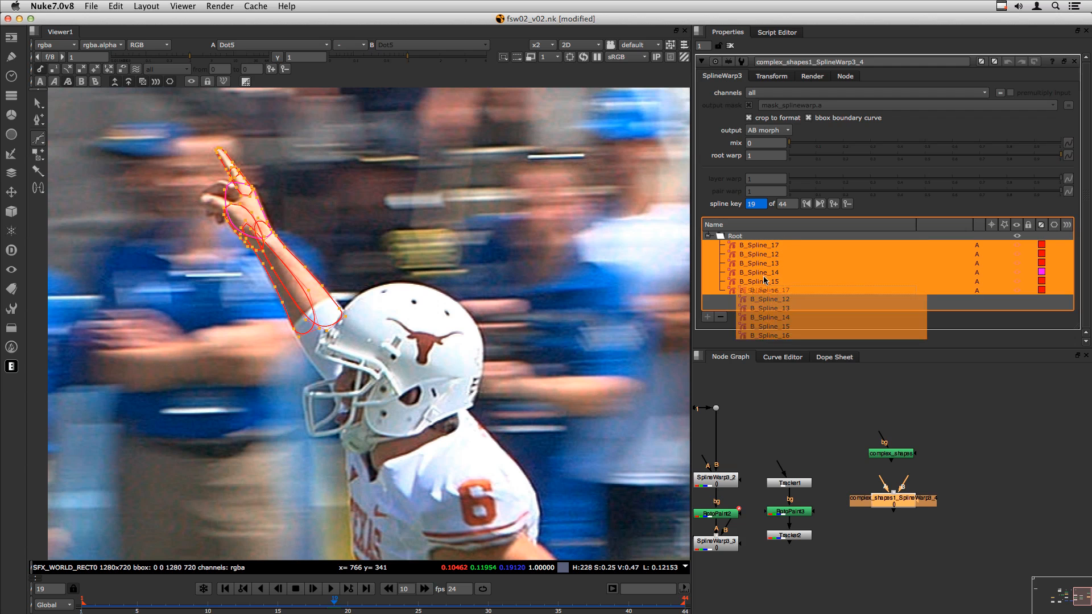
right_click(763, 257)
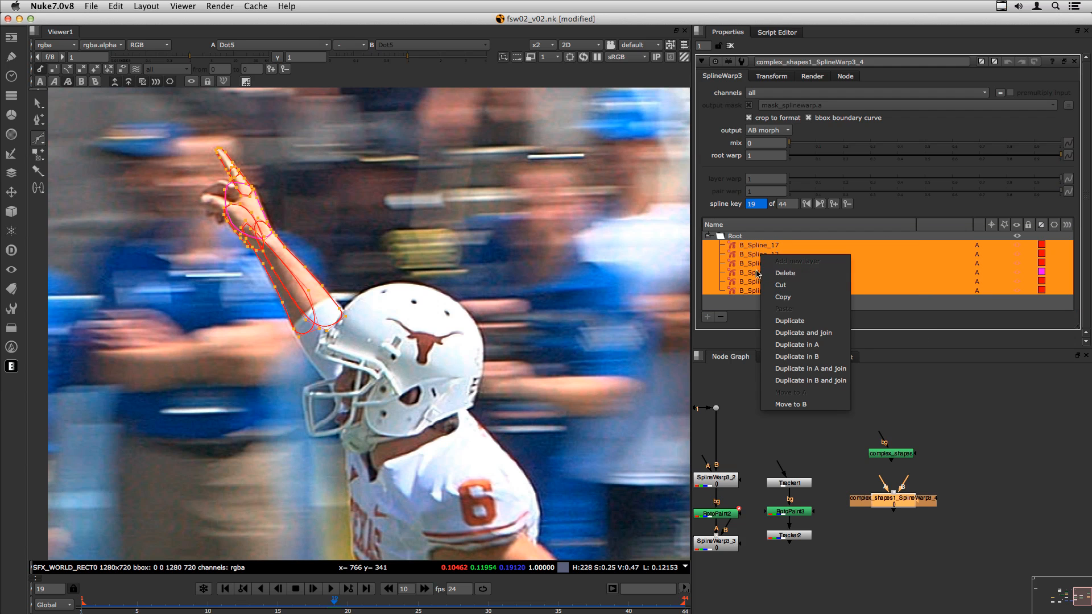
click(821, 386)
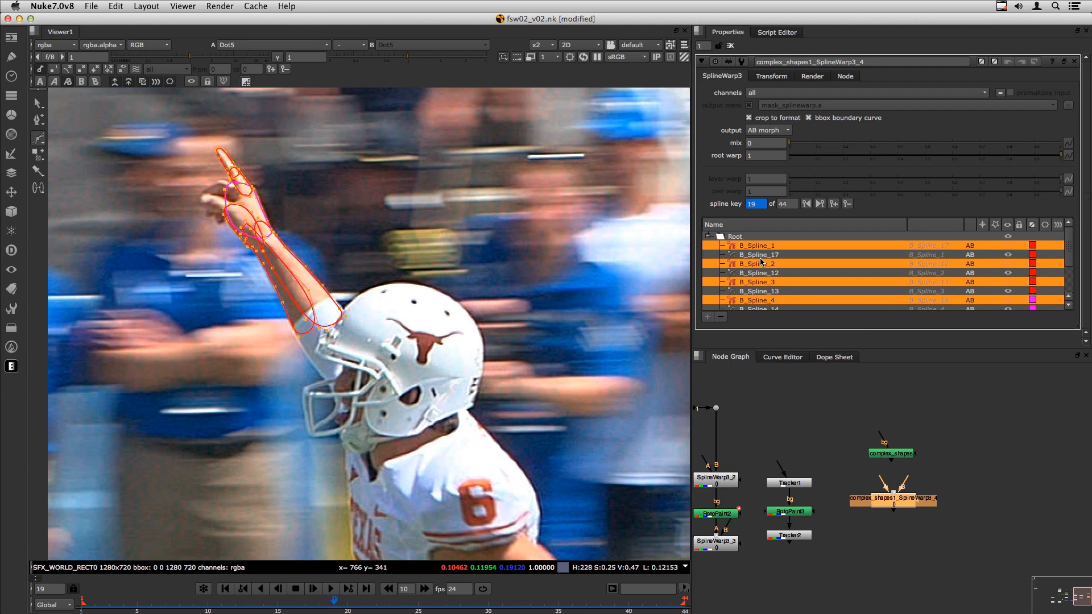
click(829, 424)
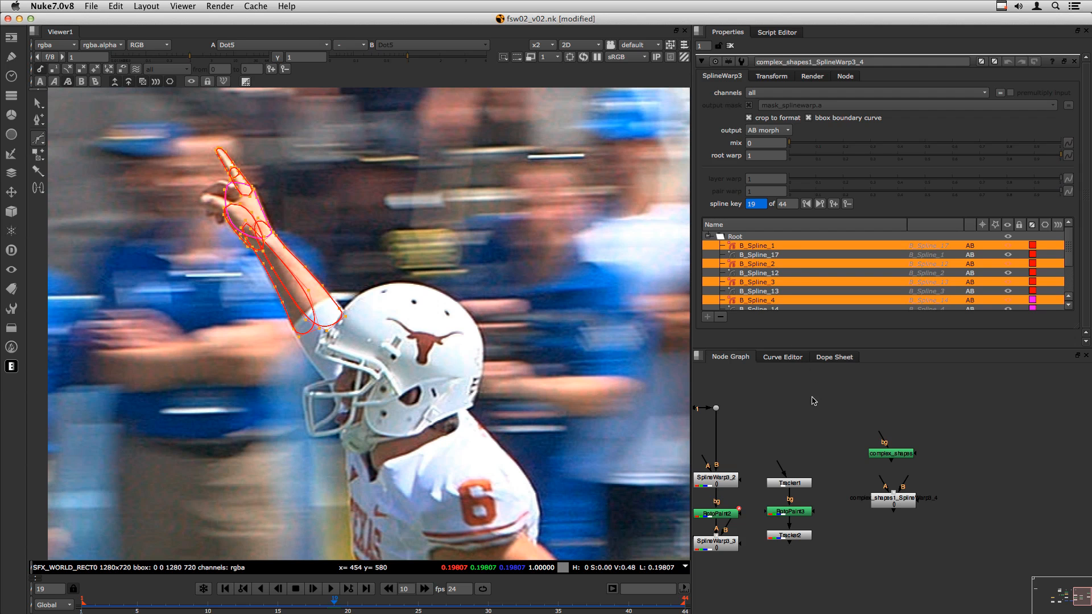
- Nudge SplineWarp3_4 left and convert complex_shapes into a second SplineWarp node
drag(899, 504, 880, 508)
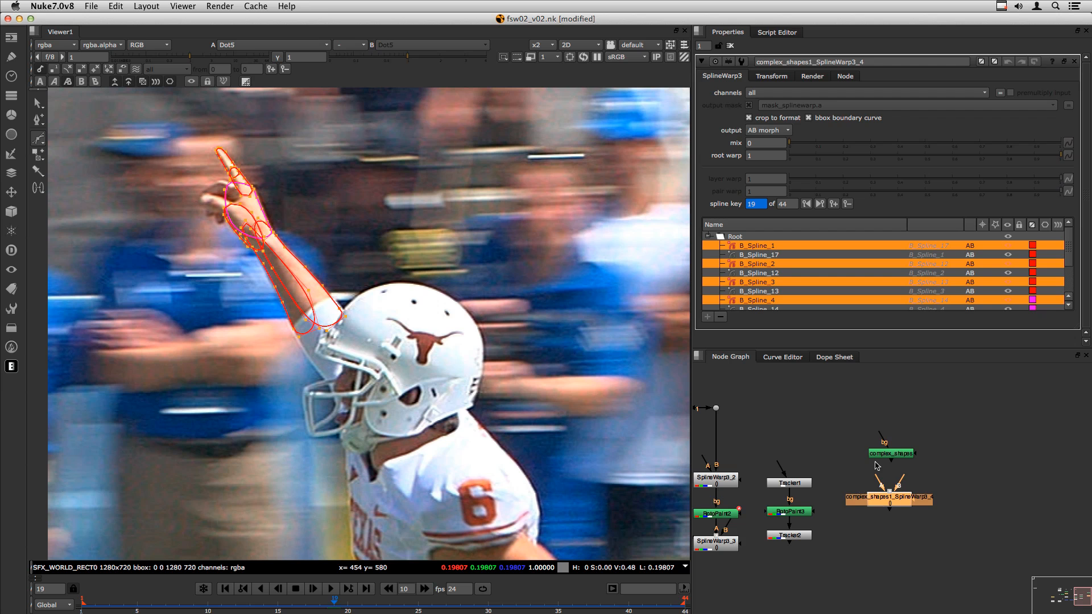
click(929, 482)
click(895, 455)
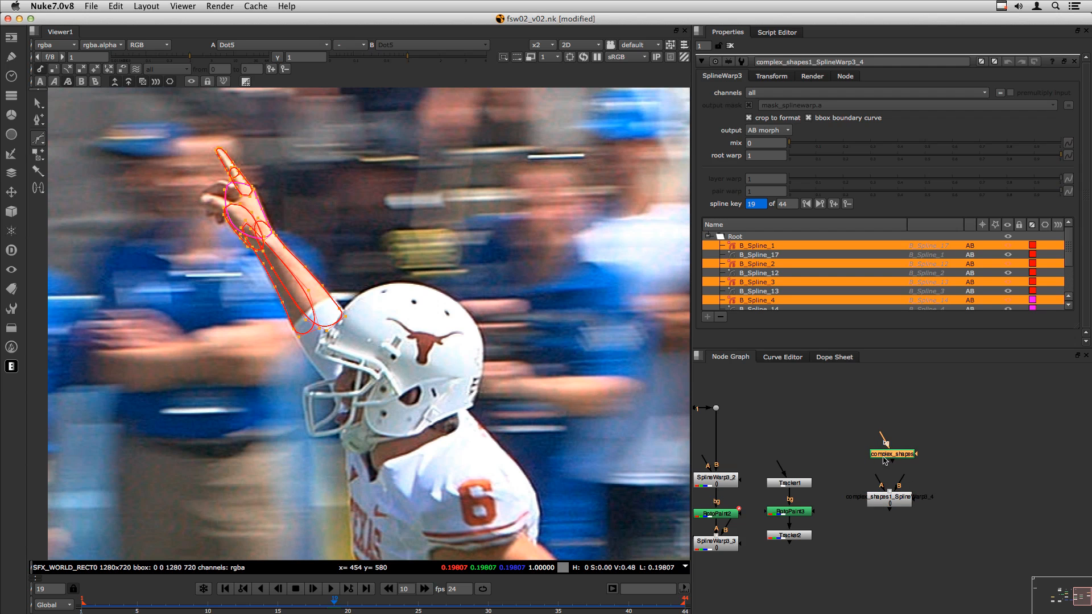
click(882, 483)
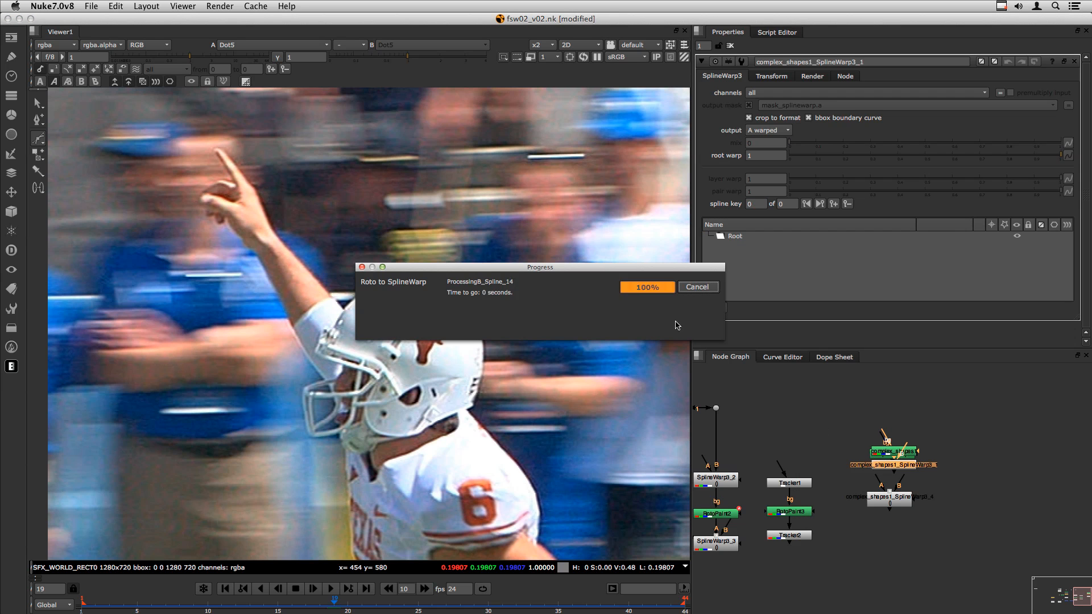
- Move complex_shapes1_SplineWarp3_1 right of SplineWarp3_4 and select its six splines
drag(929, 476, 1005, 505)
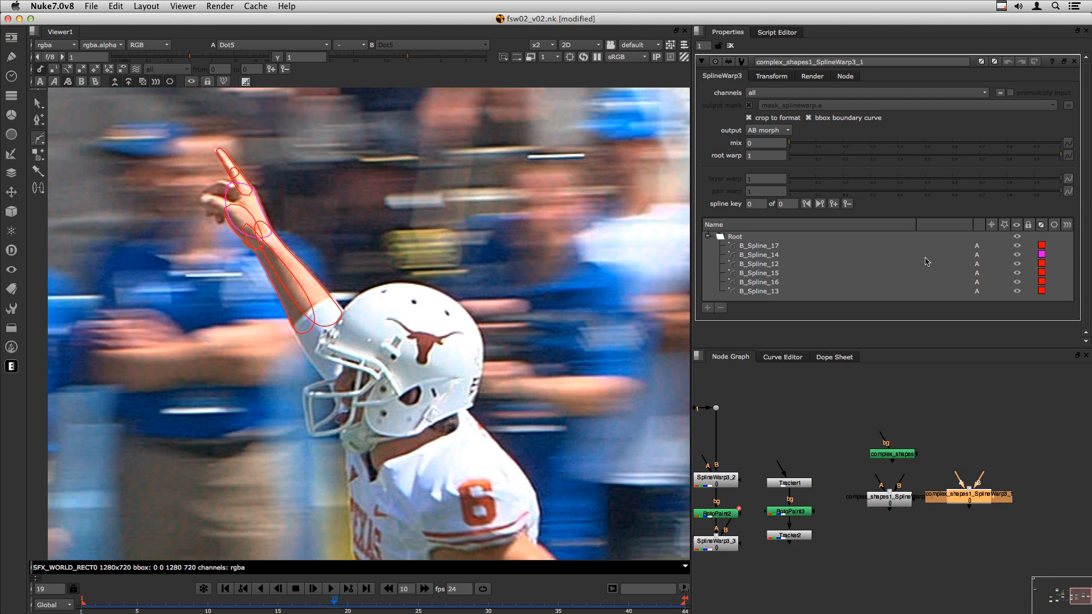
click(754, 248)
shift+click(760, 290)
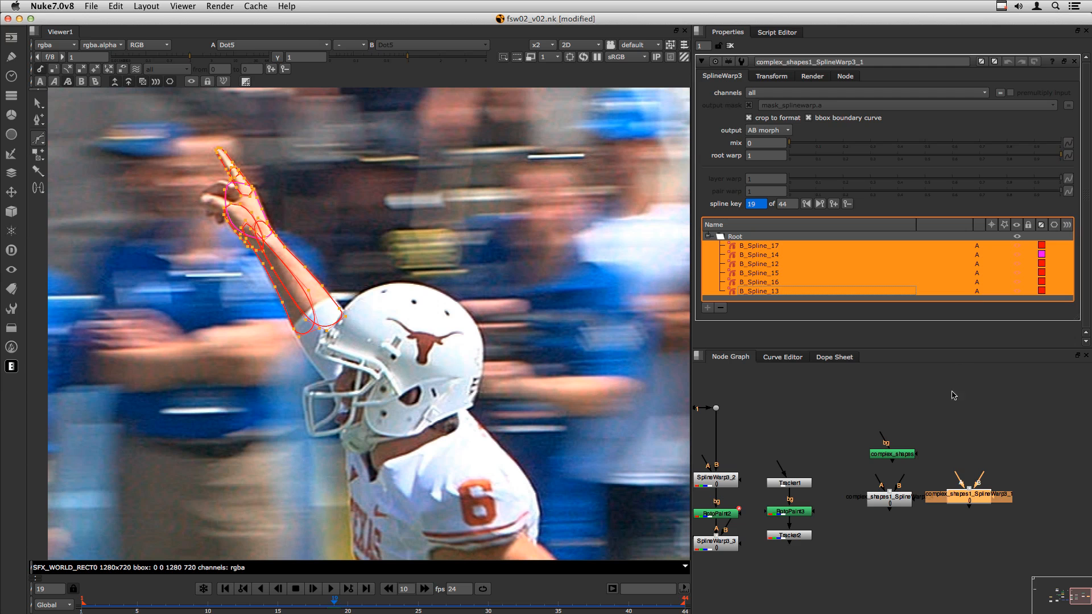
click(965, 444)
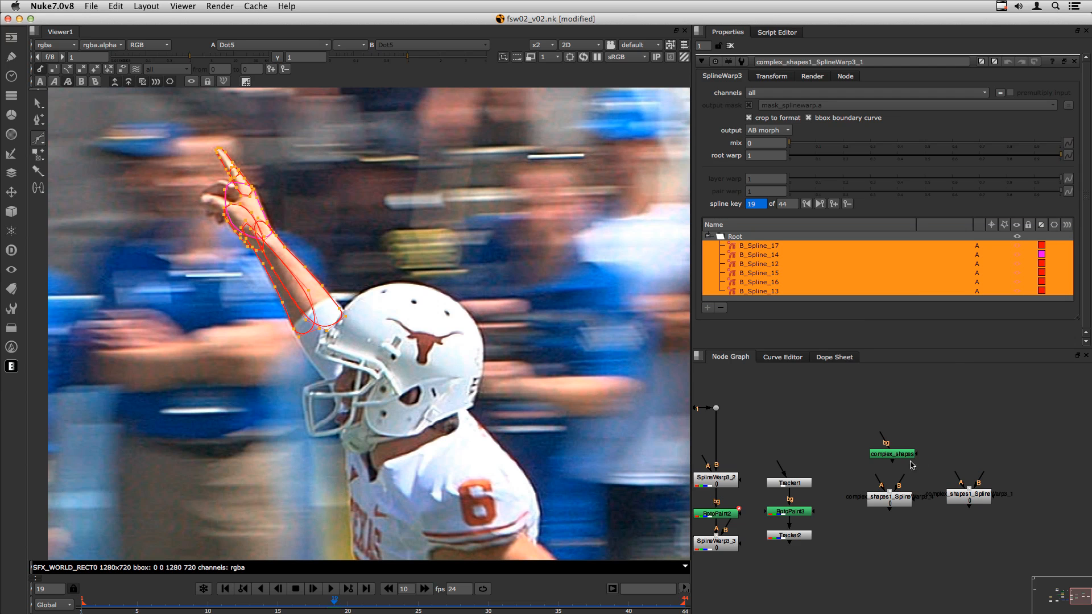
- Load freezeSplineWarp_v2.py in the Script Editor and run it on complex_shapes1_SplineWarp3_4
click(775, 34)
click(750, 48)
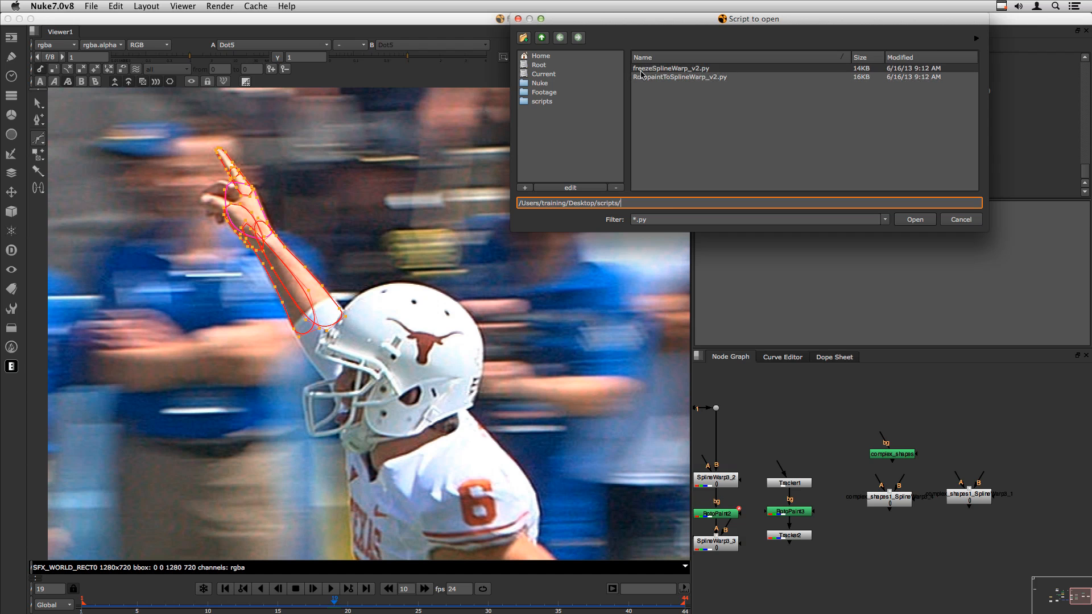
click(656, 68)
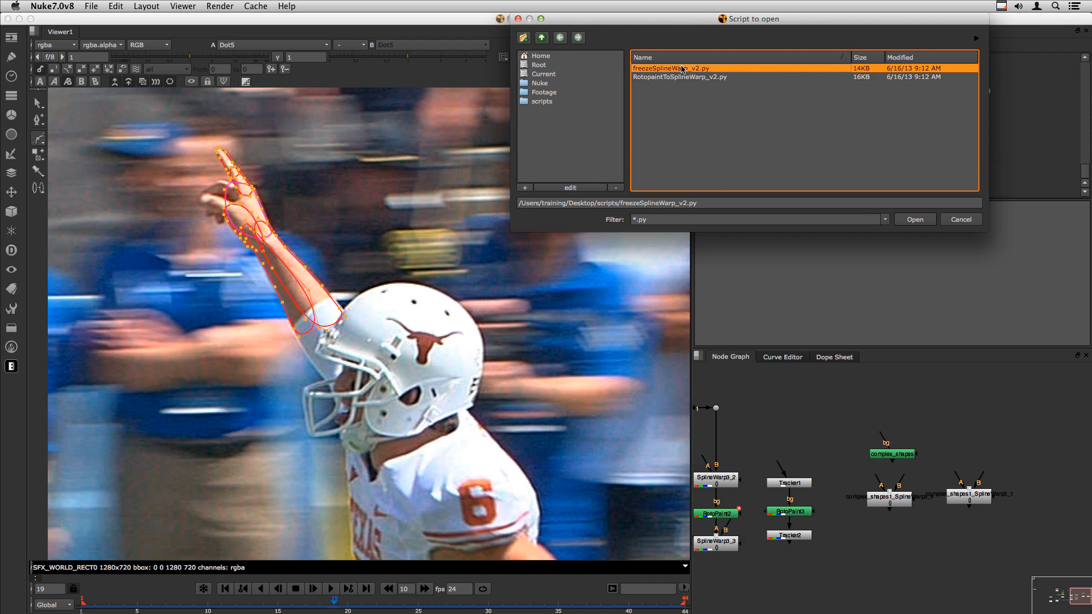
click(912, 220)
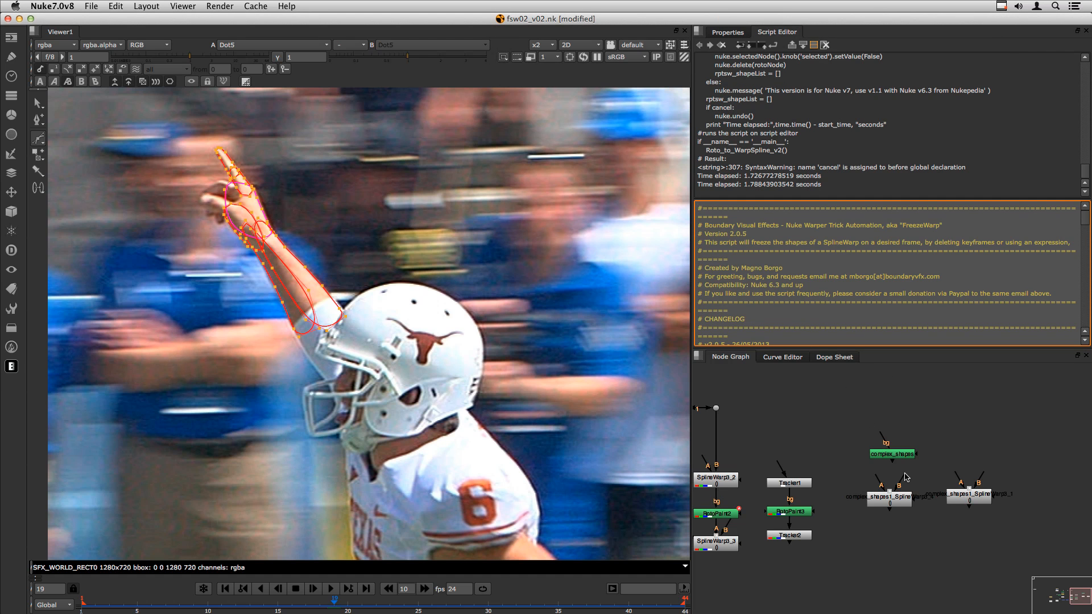
drag(894, 503, 894, 505)
click(774, 45)
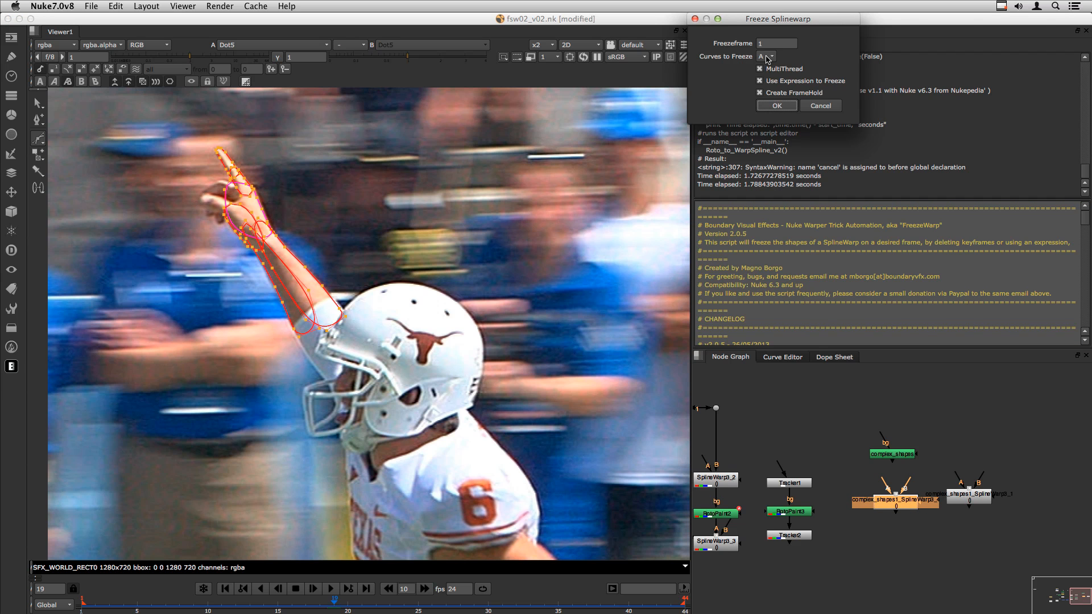
- Set the freeze frame to 40 with multithreading and Create FrameHold enabled, then apply
drag(737, 20, 498, 190)
click(534, 214)
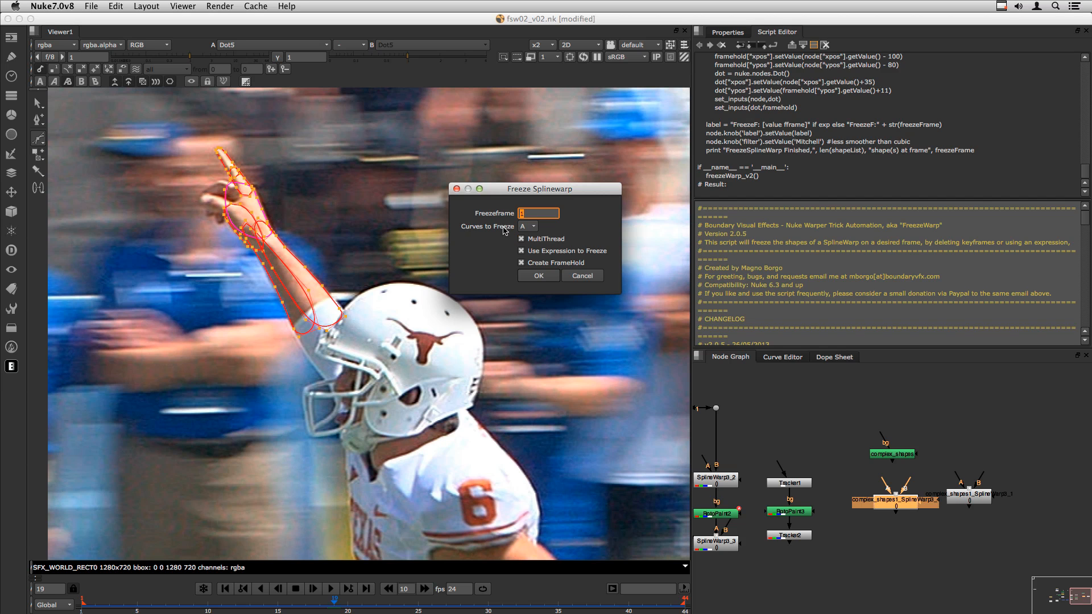
click(530, 228)
click(531, 229)
click(521, 239)
drag(526, 215, 506, 215)
click(527, 263)
click(527, 214)
click(537, 276)
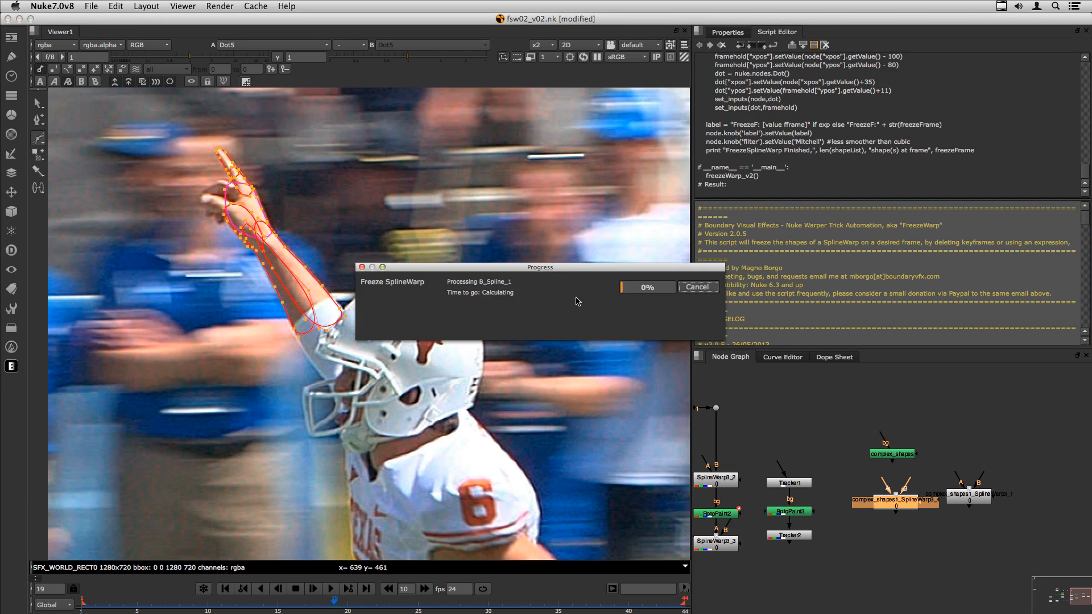
- Move the FrameHold3 group lower and show the SplineWarp's Freeze Frame value of 40
drag(891, 512, 895, 579)
click(888, 496)
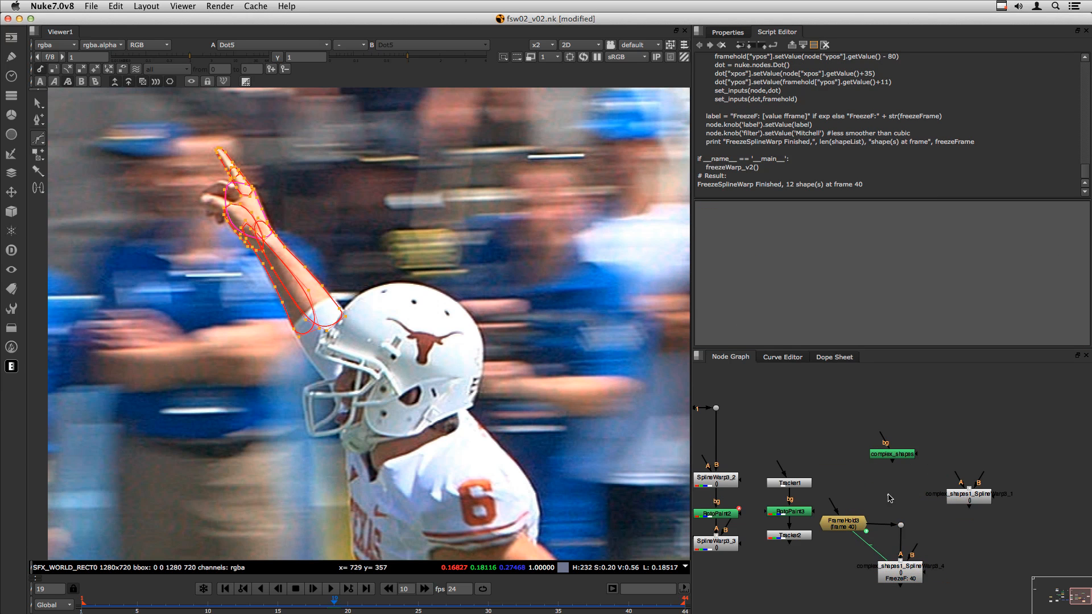
double_click(891, 565)
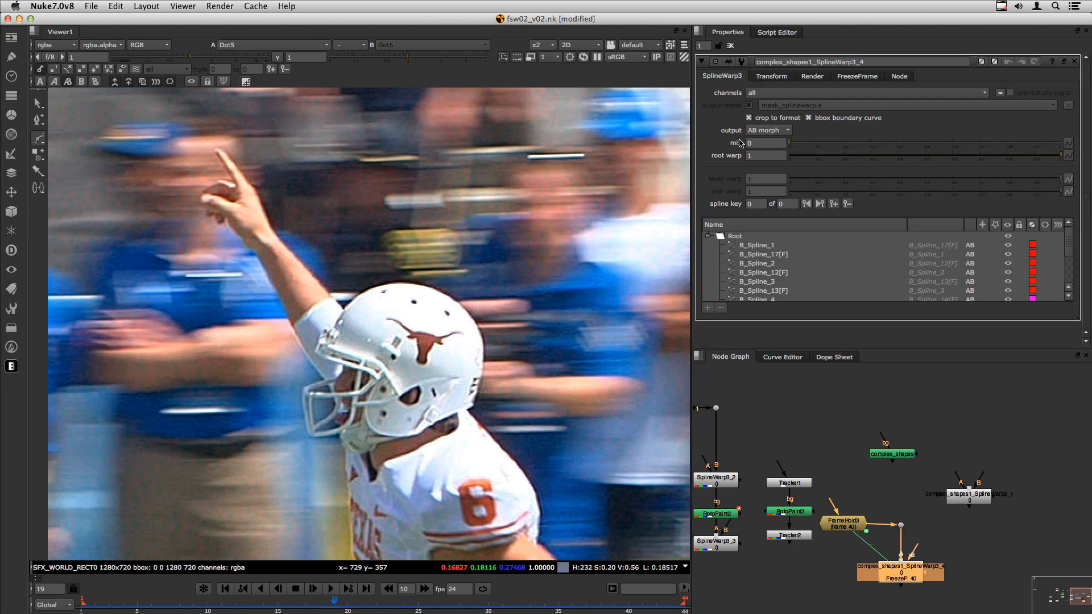
click(842, 78)
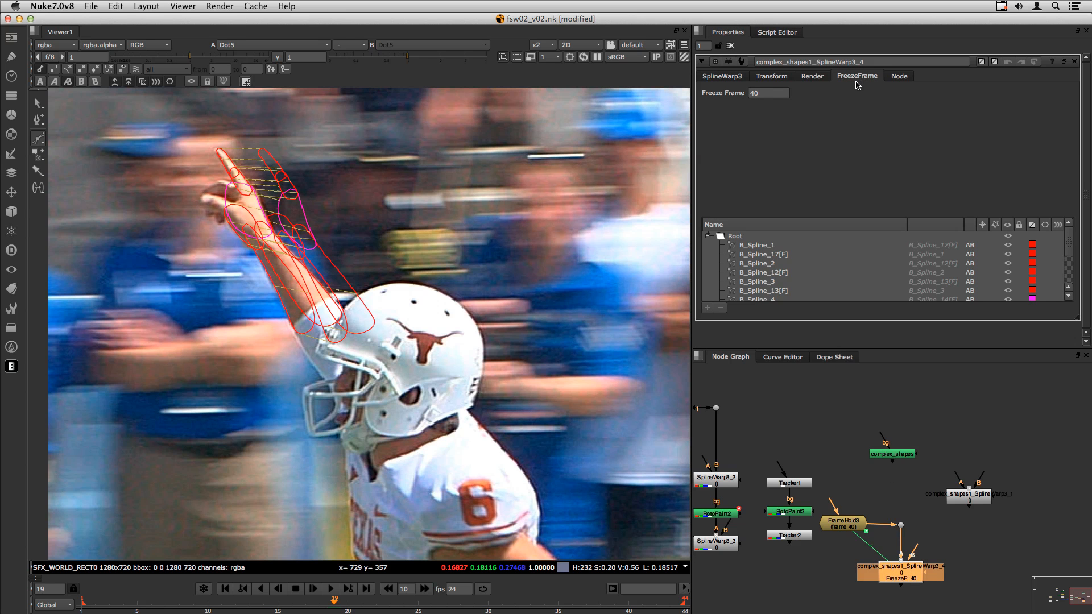
drag(776, 92, 726, 96)
- Jump to frame 40, scrub back, and inspect the frozen B_Spline_17, 12 and 13 [F] shapes
click(629, 609)
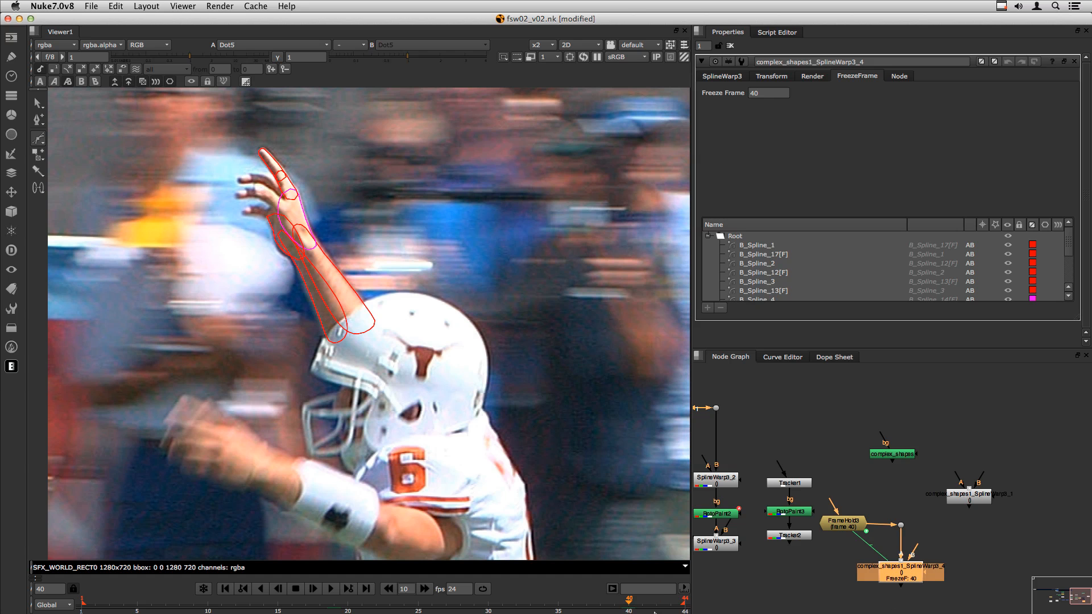
drag(487, 603, 476, 581)
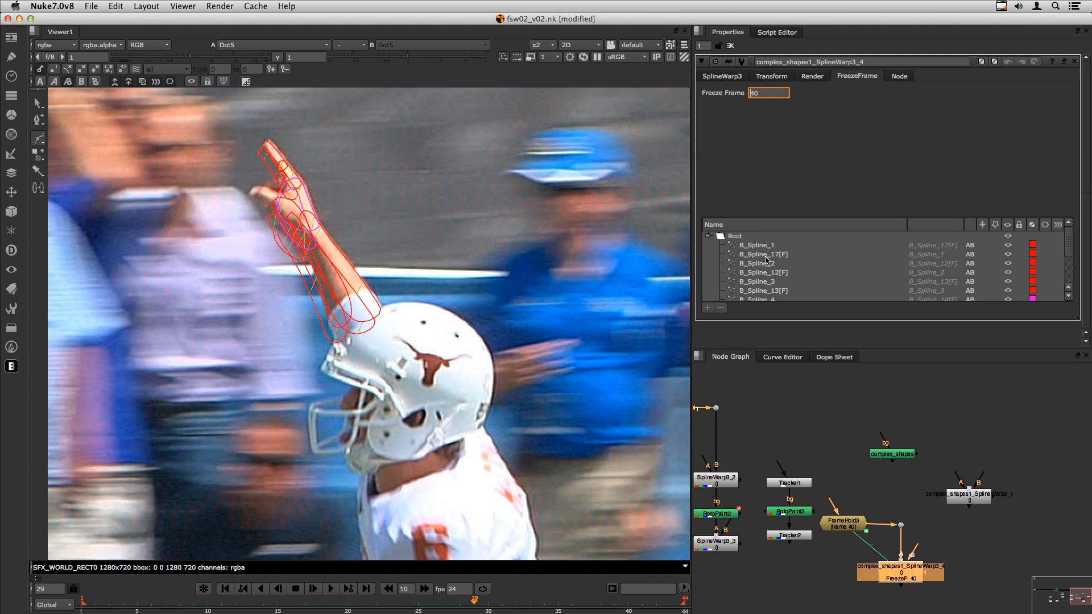
click(782, 257)
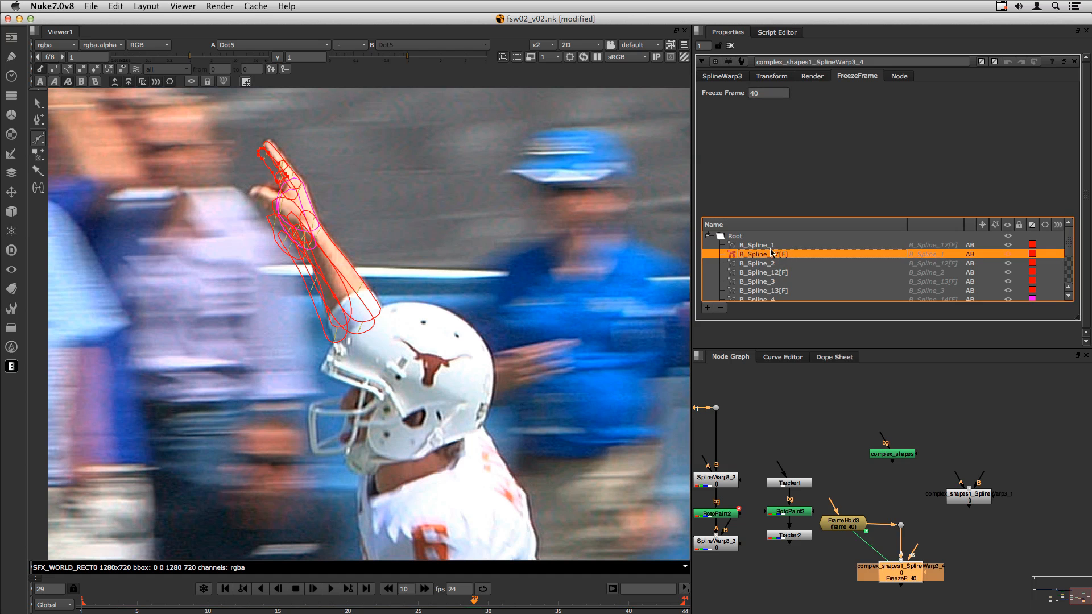
click(785, 272)
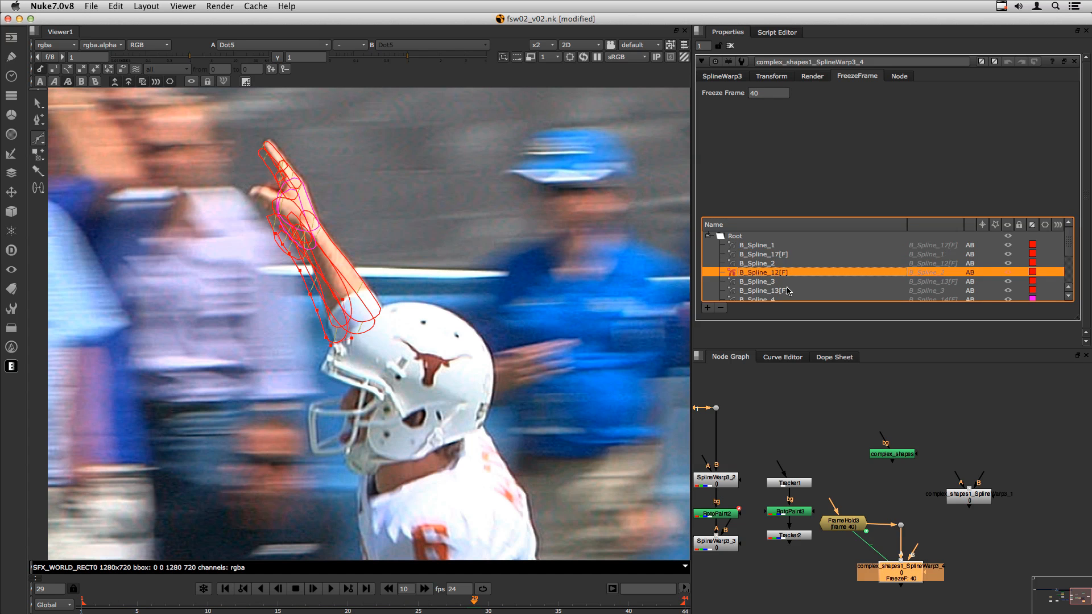
click(786, 290)
scroll(1068, 240, down, 3)
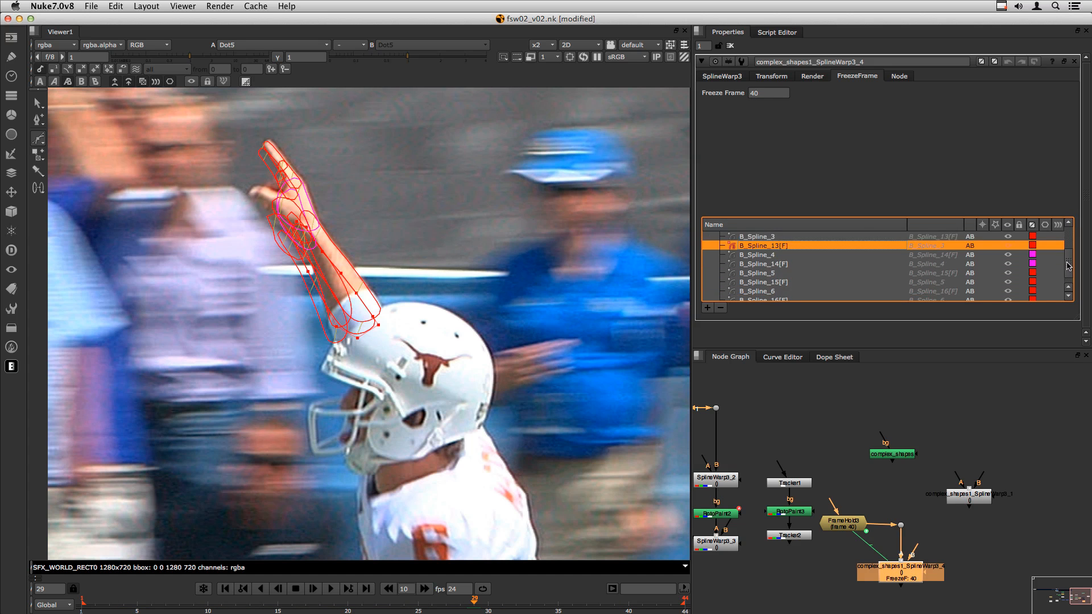
scroll(1070, 278, up, 3)
- Check FrameHold3, then bring back the SplineWarp node's Freeze Frame setting
click(727, 78)
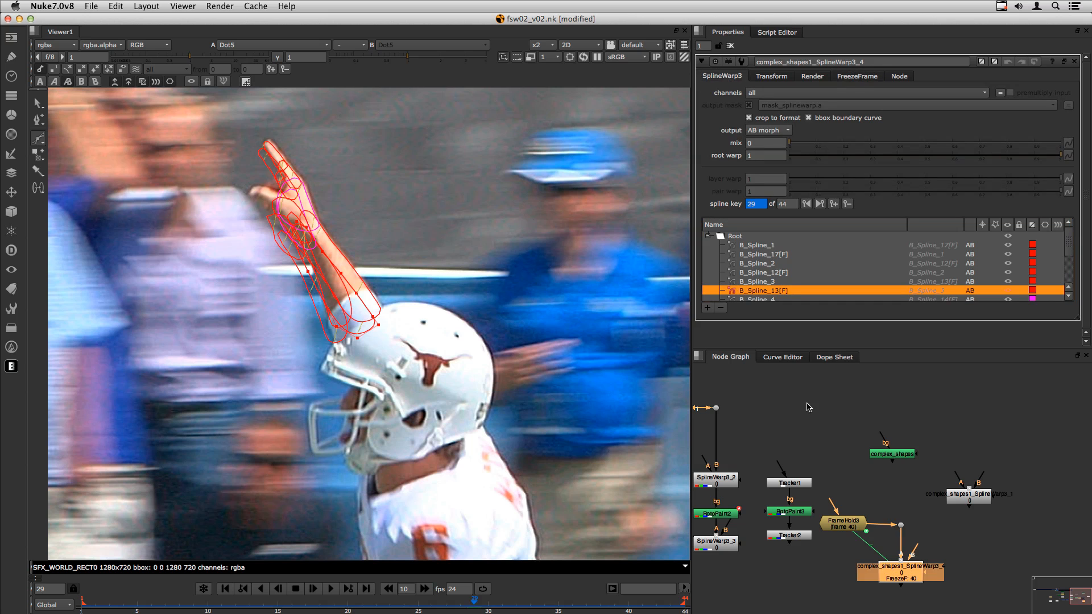
click(853, 528)
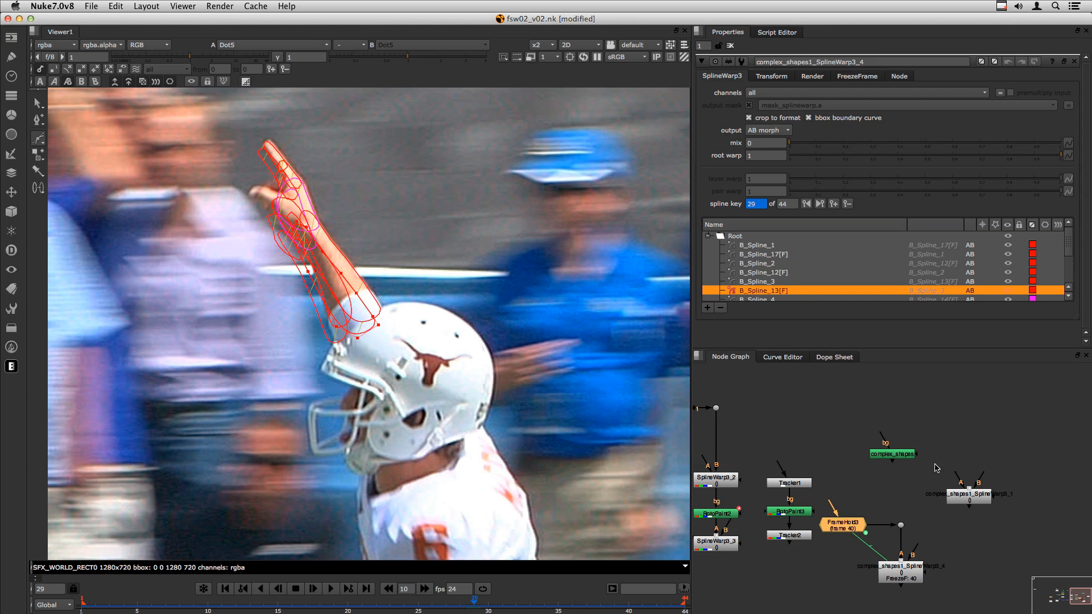
scroll(902, 534, up, 5)
click(939, 540)
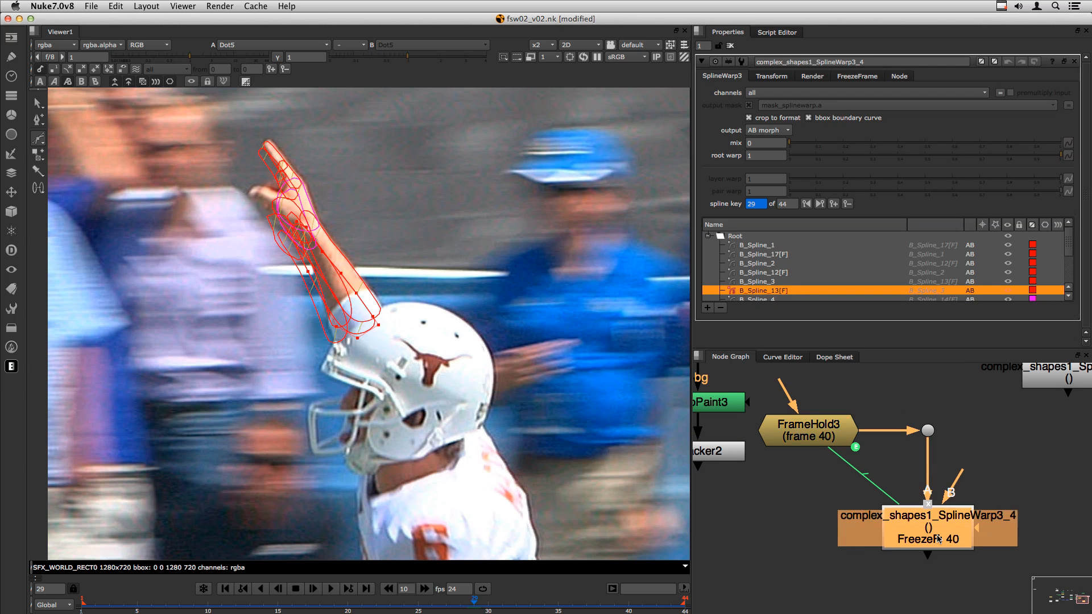
click(859, 76)
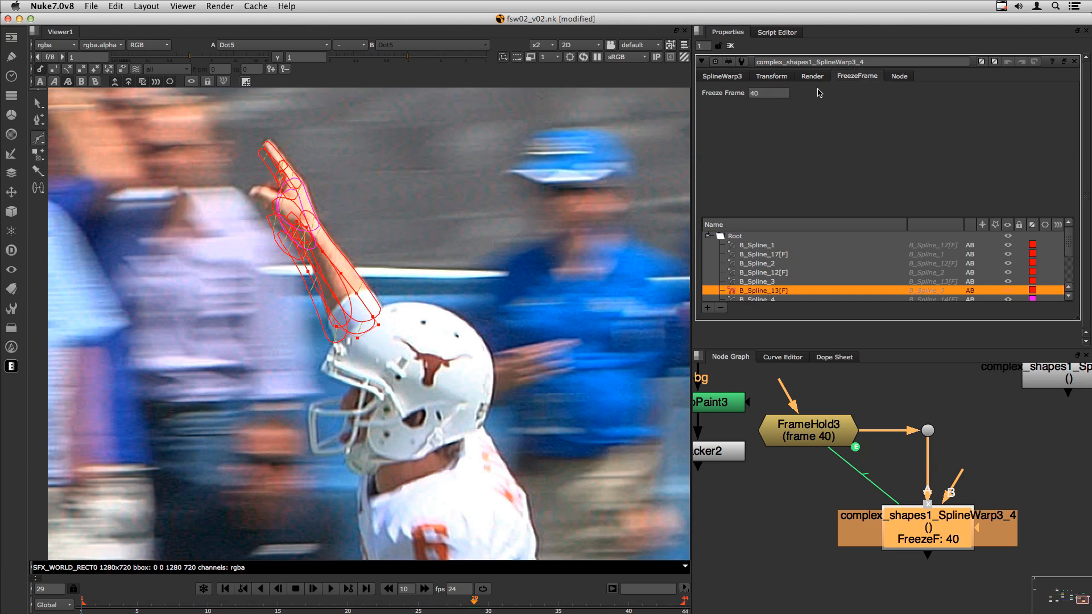
- Change the freeze frame to 35 and go to frame 35 to check it
double_click(767, 93)
text(35)
key(Return)
click(834, 524)
key(Left)
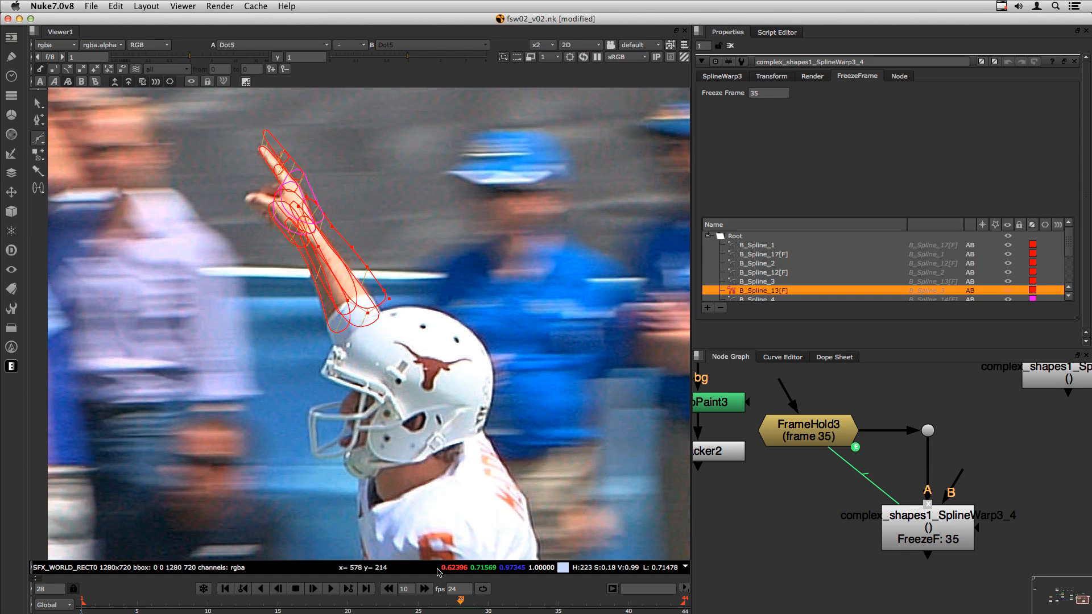
drag(459, 610, 558, 608)
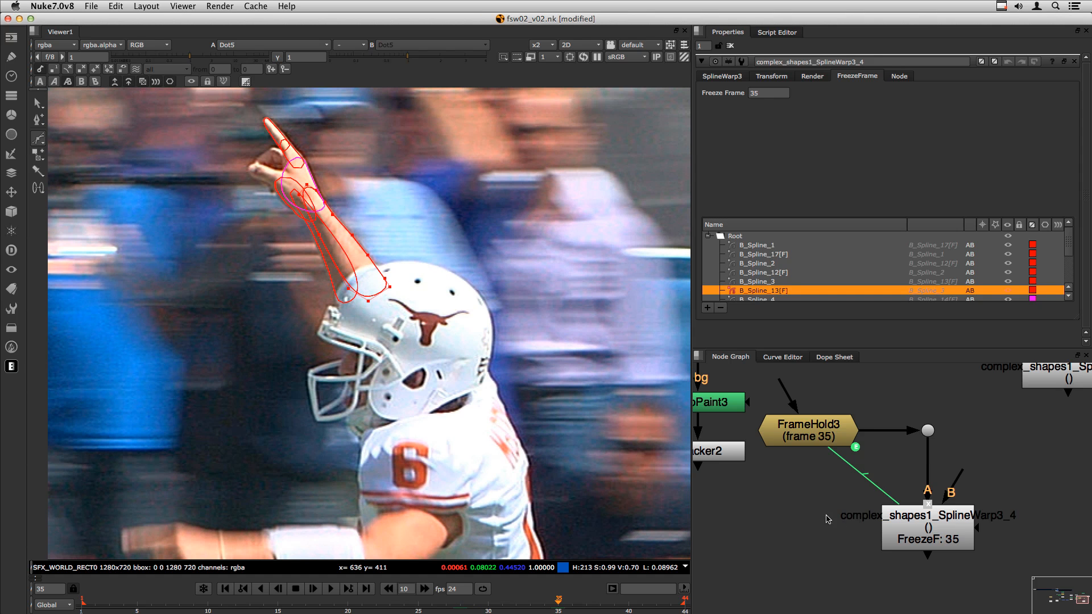
- Close all node settings panels and review the whole script in the maximized node graph
middle_drag(991, 427, 961, 385)
key(super+shift+a)
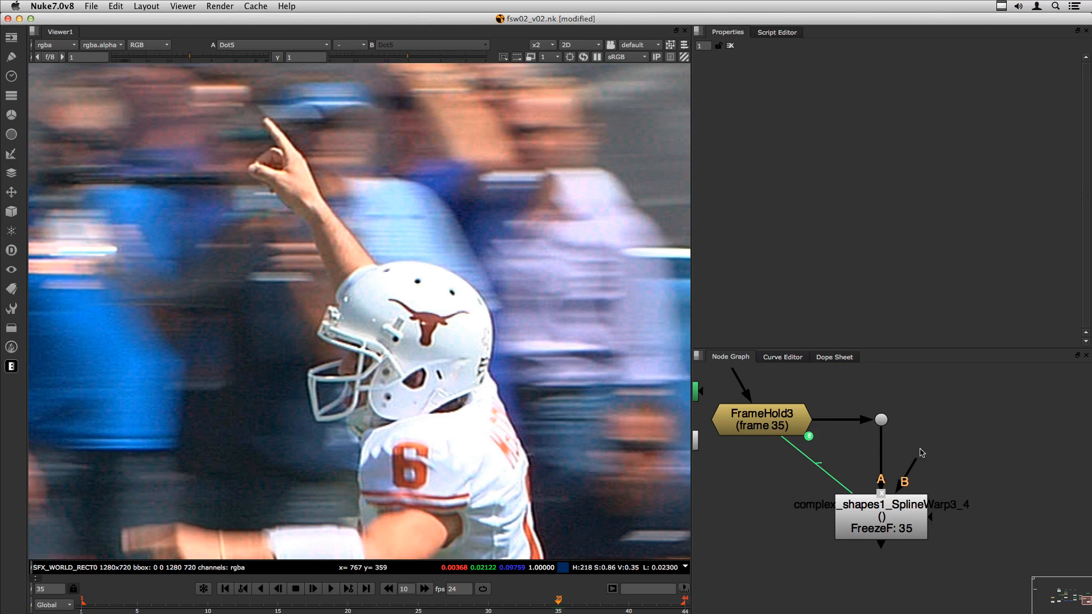
click(877, 526)
key(space)
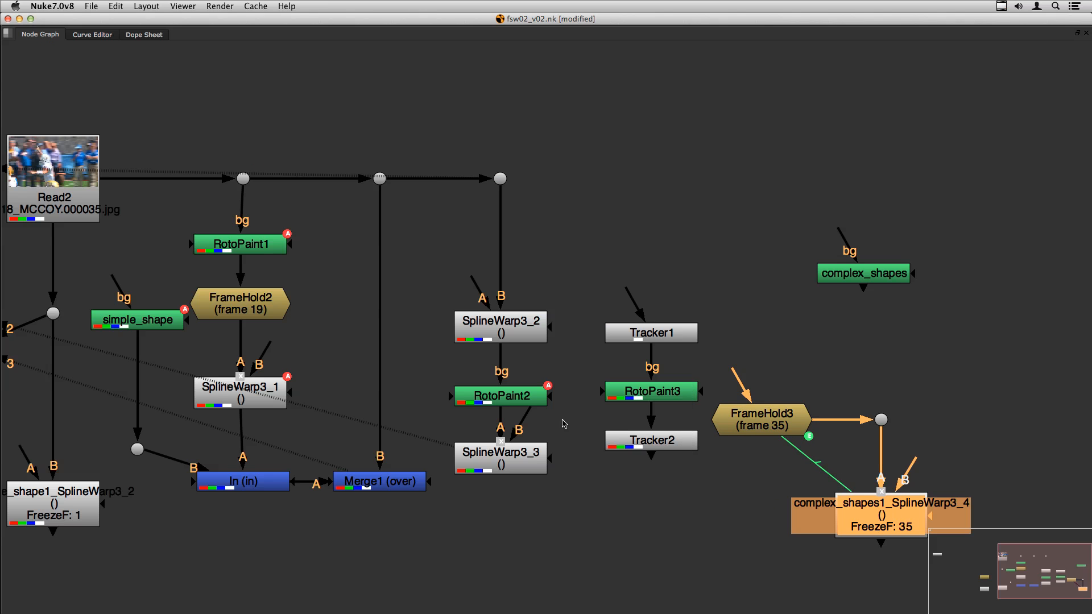
click(889, 371)
key(space)
- Feed FrameHold3 from the top plate dot through a new Dot and move Tracker1 aside
scroll(826, 465, down, 3)
middle_drag(795, 475, 836, 496)
middle_drag(818, 432, 824, 510)
drag(829, 515, 717, 423)
super+click(775, 476)
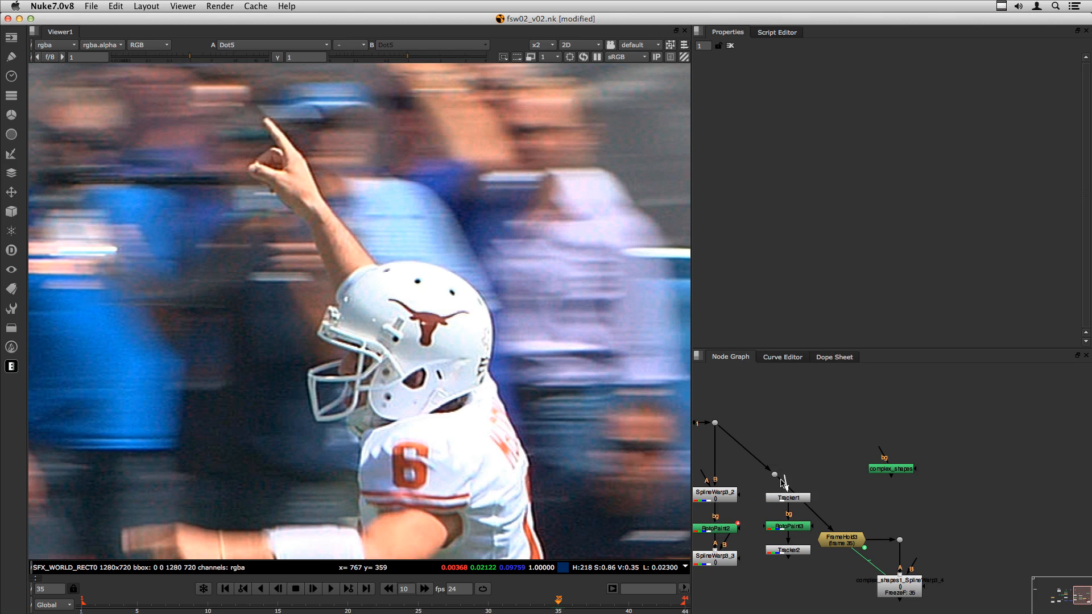
drag(773, 499, 768, 527)
drag(775, 476, 841, 431)
middle_drag(826, 515, 847, 457)
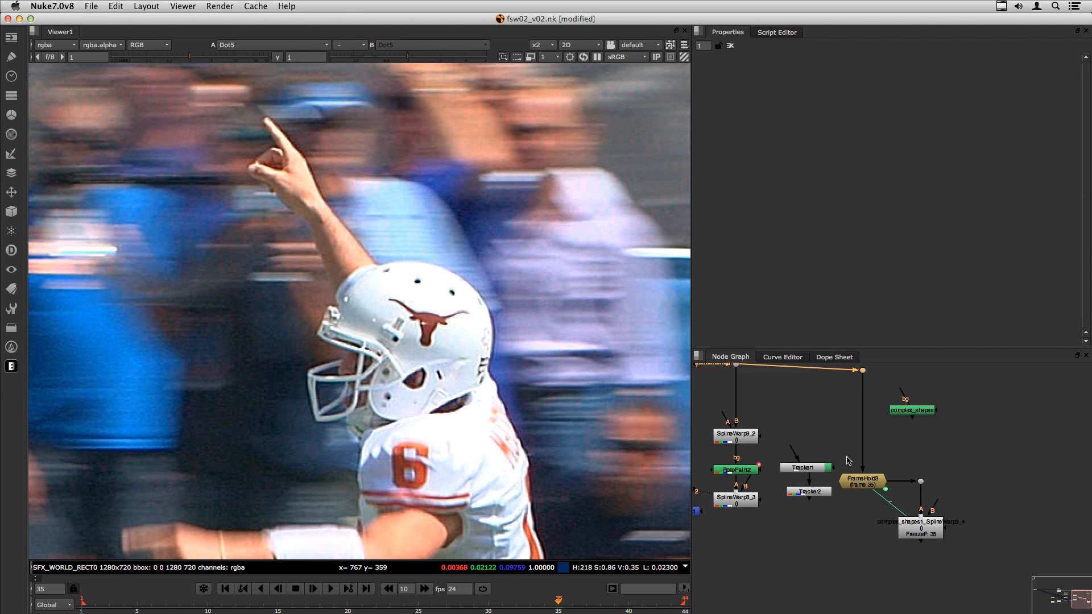
- View complex_shapes1_SplineWarp3_4's output and scrub the shot from frame 30 to review the arm warp
double_click(922, 532)
key(1)
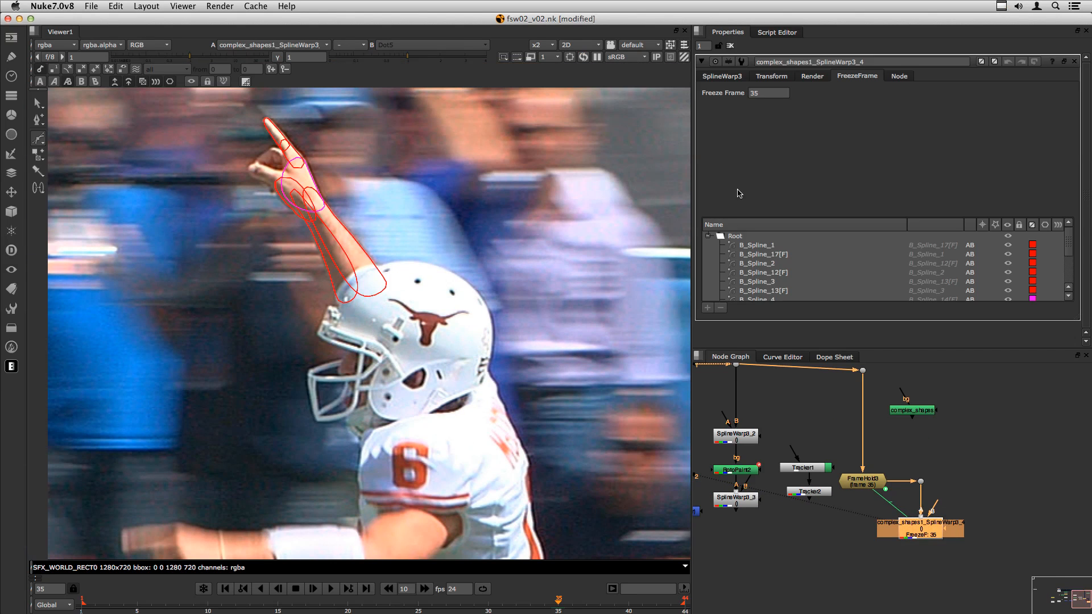
click(721, 76)
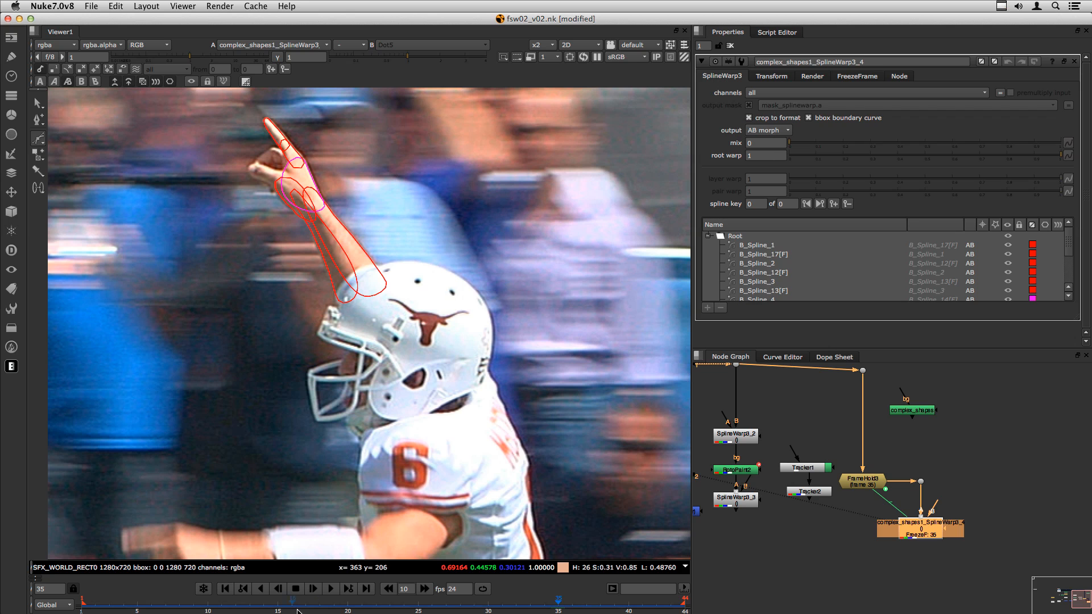
drag(561, 604, 488, 604)
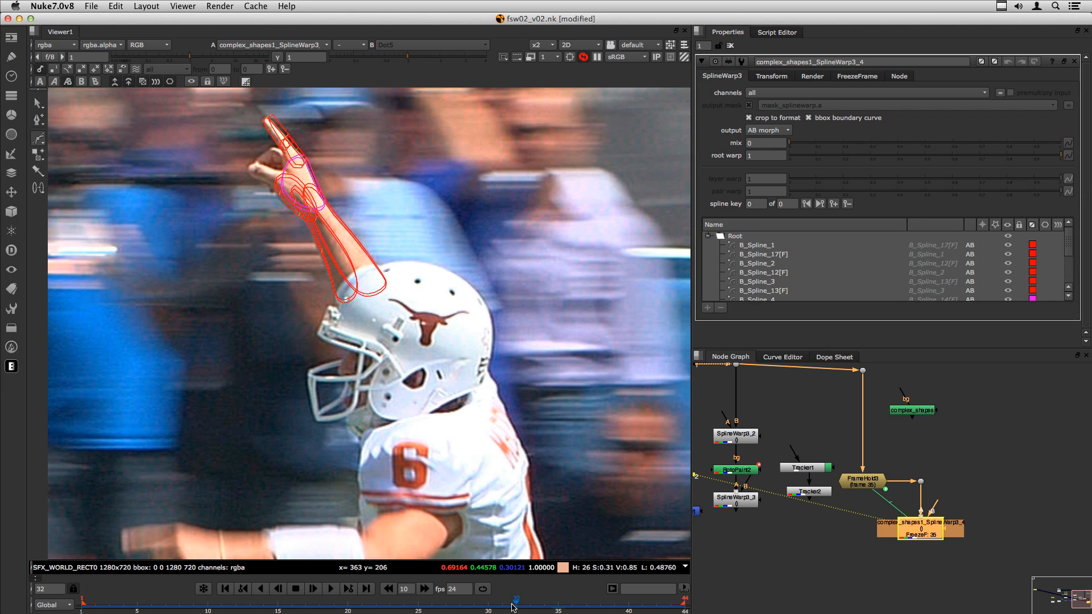
drag(927, 534, 927, 536)
click(771, 535)
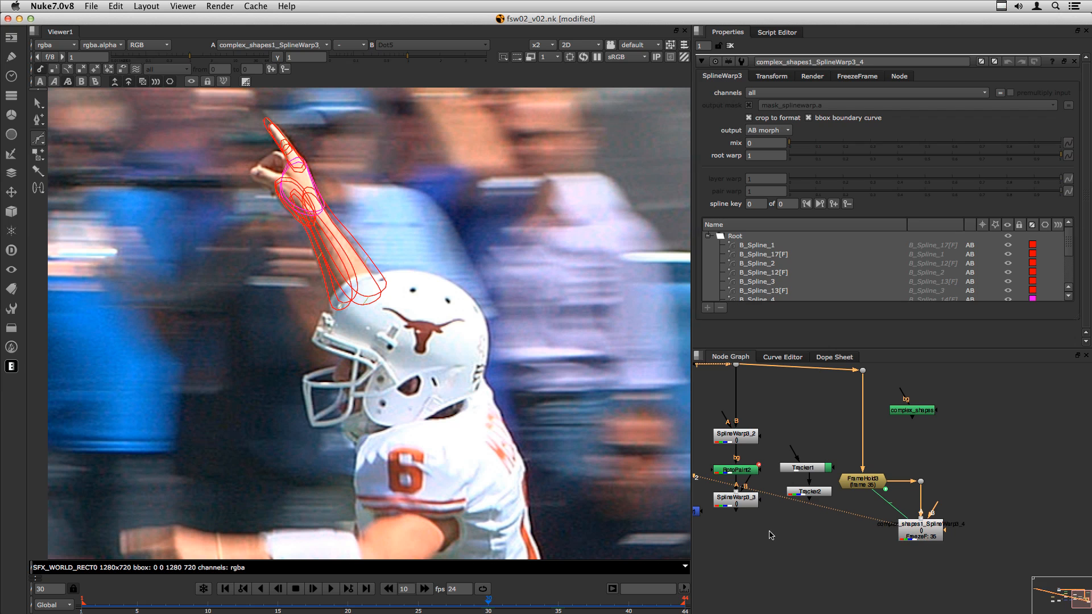
drag(403, 606, 641, 610)
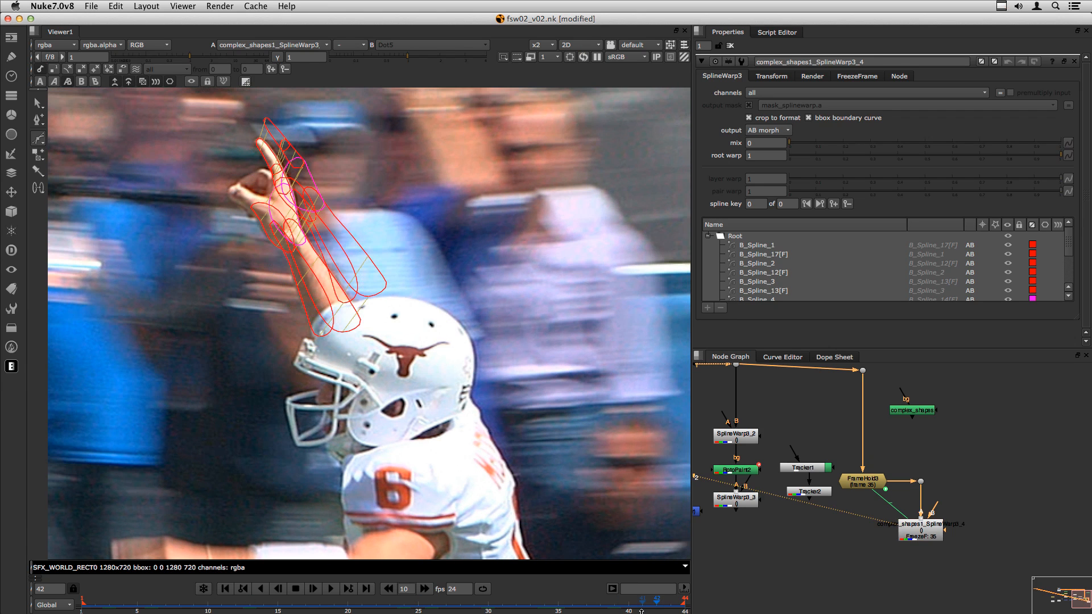
- Inspect the root warp value and nudge FrameHold3 and the SplineWarp node down slightly
click(901, 587)
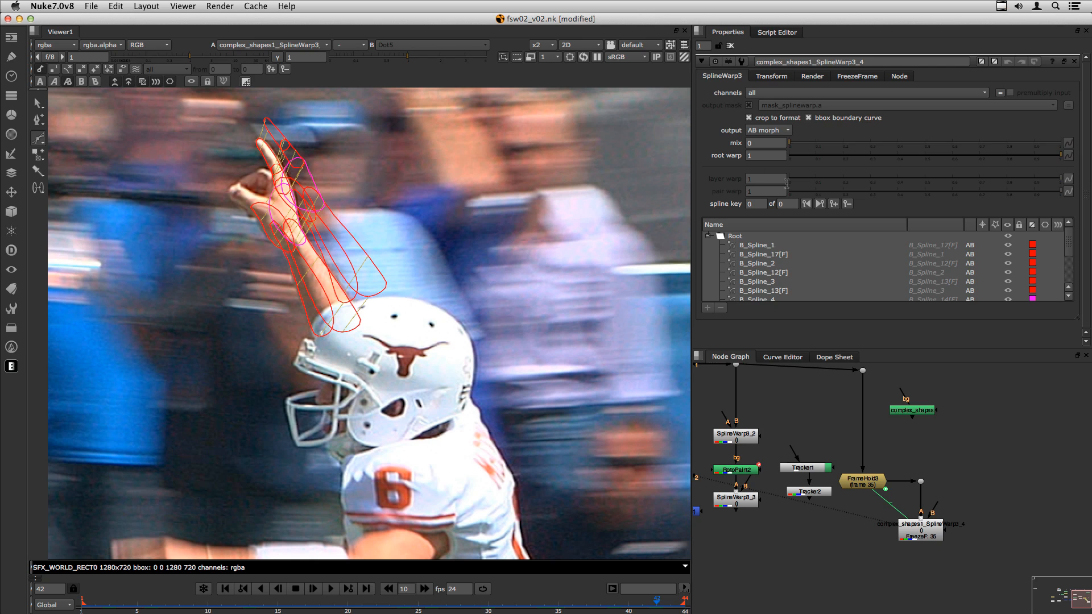
click(914, 526)
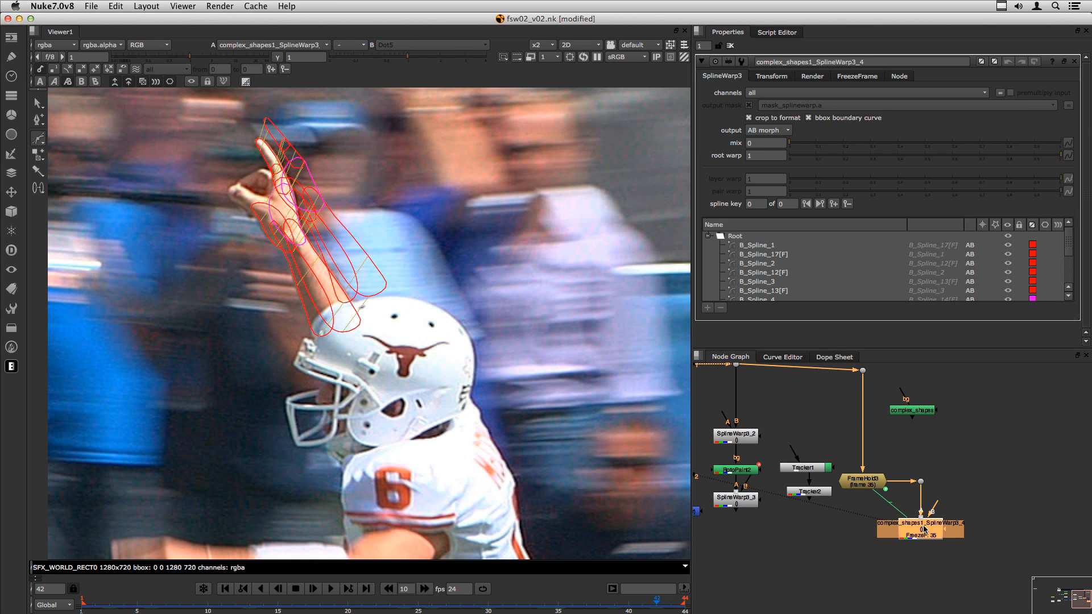
click(766, 153)
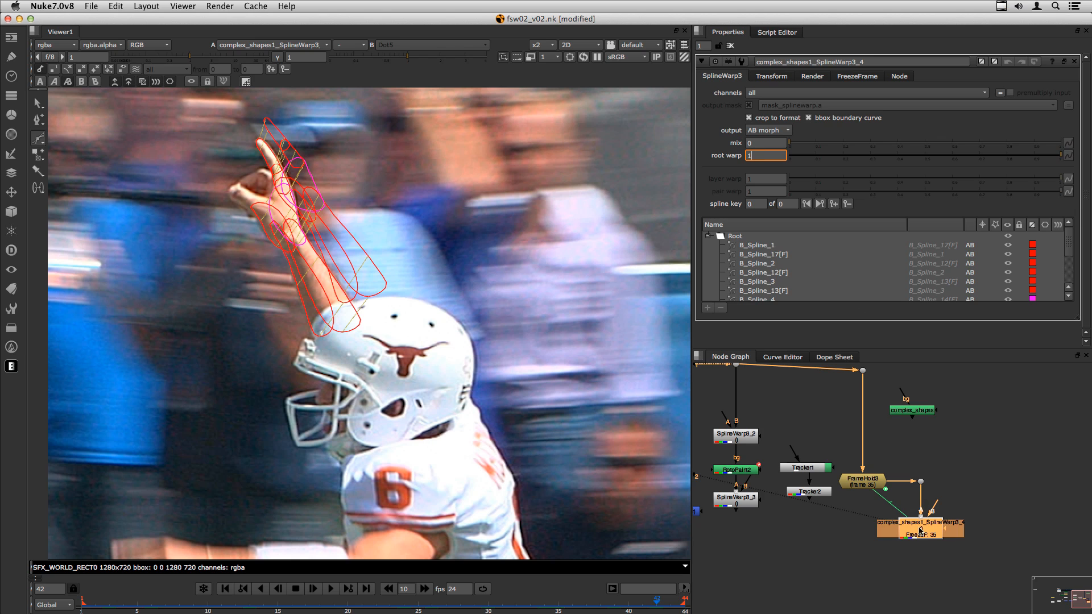
click(850, 524)
click(855, 488)
drag(859, 489, 859, 494)
drag(921, 524, 922, 526)
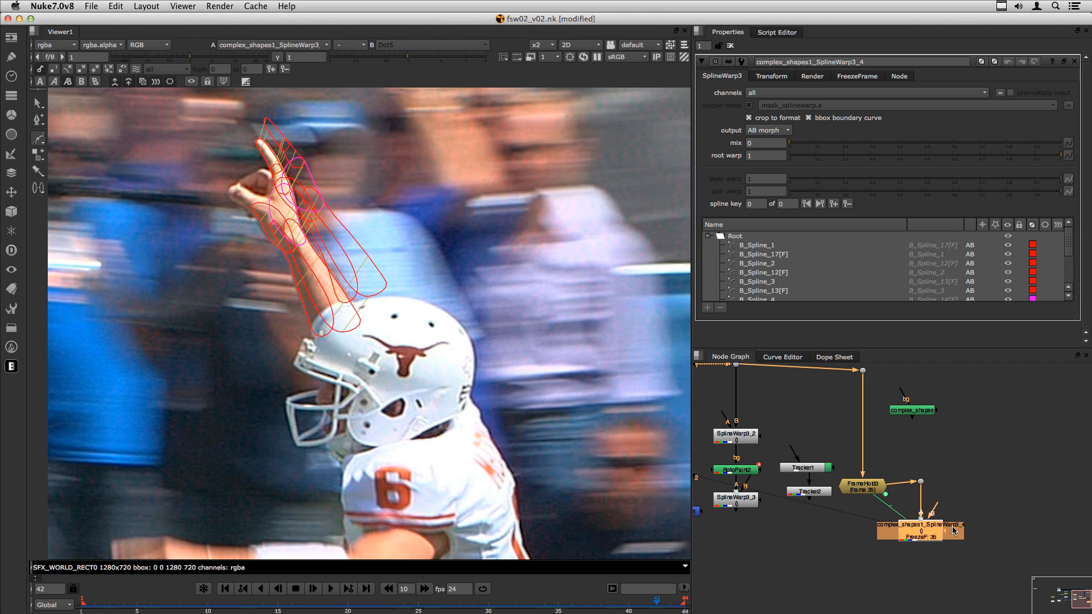
- Paste a copy of the SplineWarp beside the original and feed its B input from the top dot
click(1009, 496)
key(super+v)
drag(1011, 497, 863, 370)
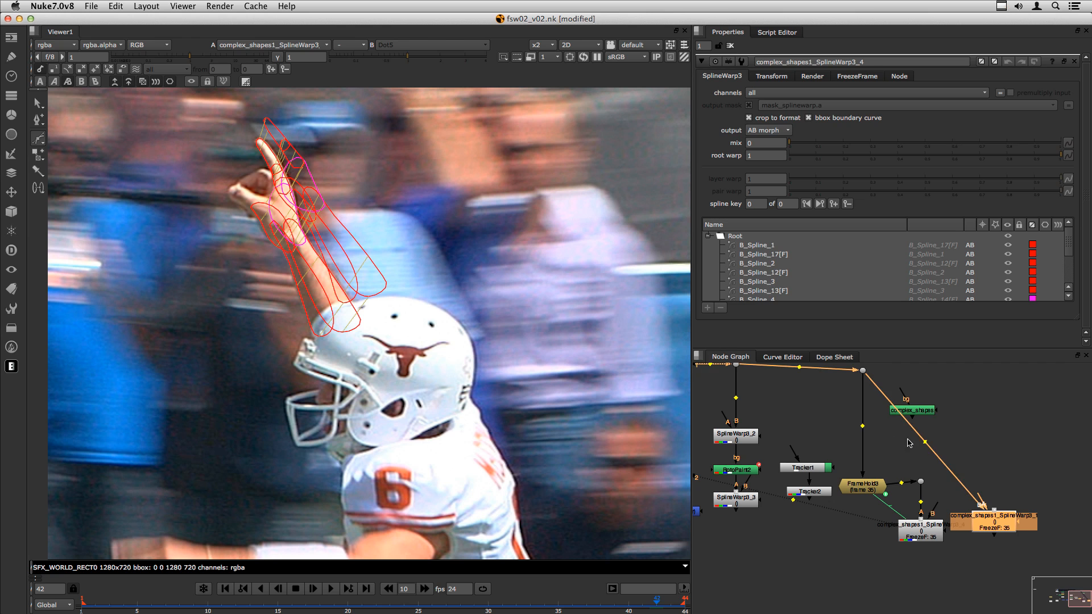
super+click(926, 439)
- Route the new dot upward and give the copy mix 1 and root warp 0 on all splines
drag(925, 439, 979, 377)
double_click(991, 518)
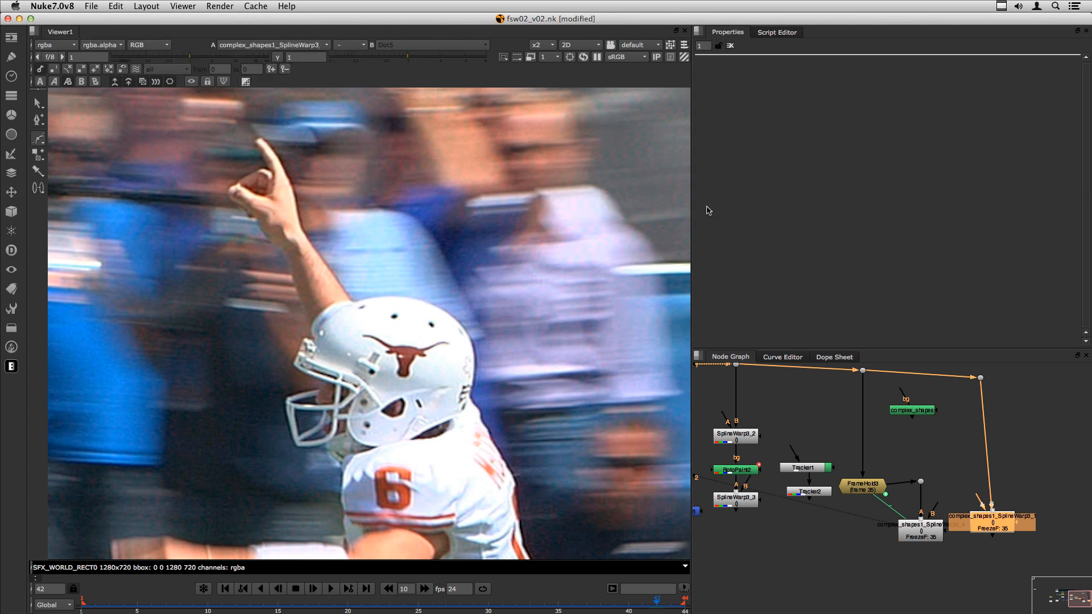
click(740, 237)
click(748, 143)
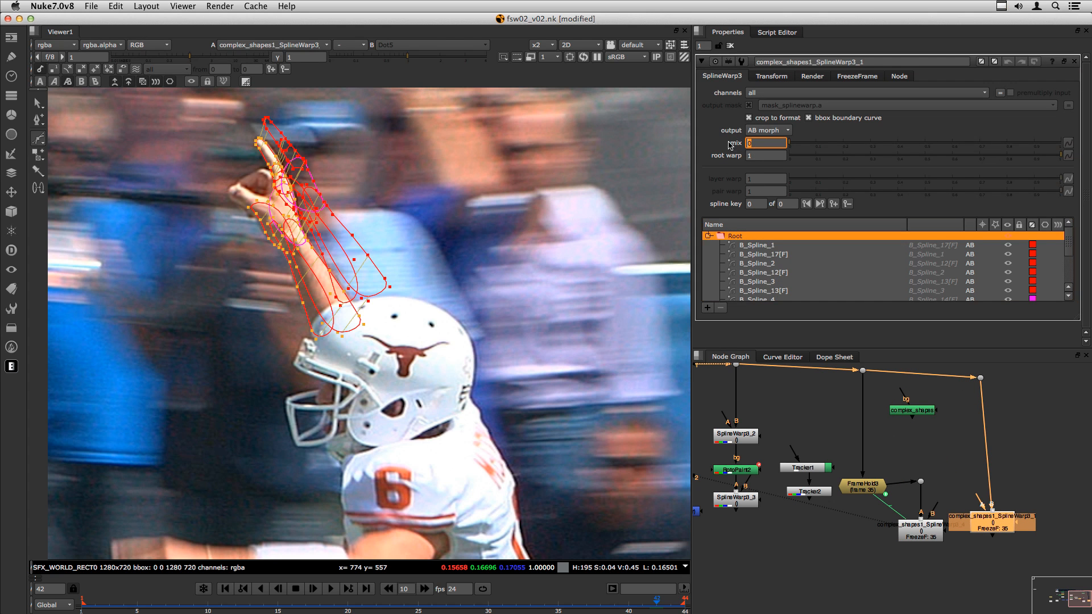
double_click(754, 154)
text(0)
click(1048, 510)
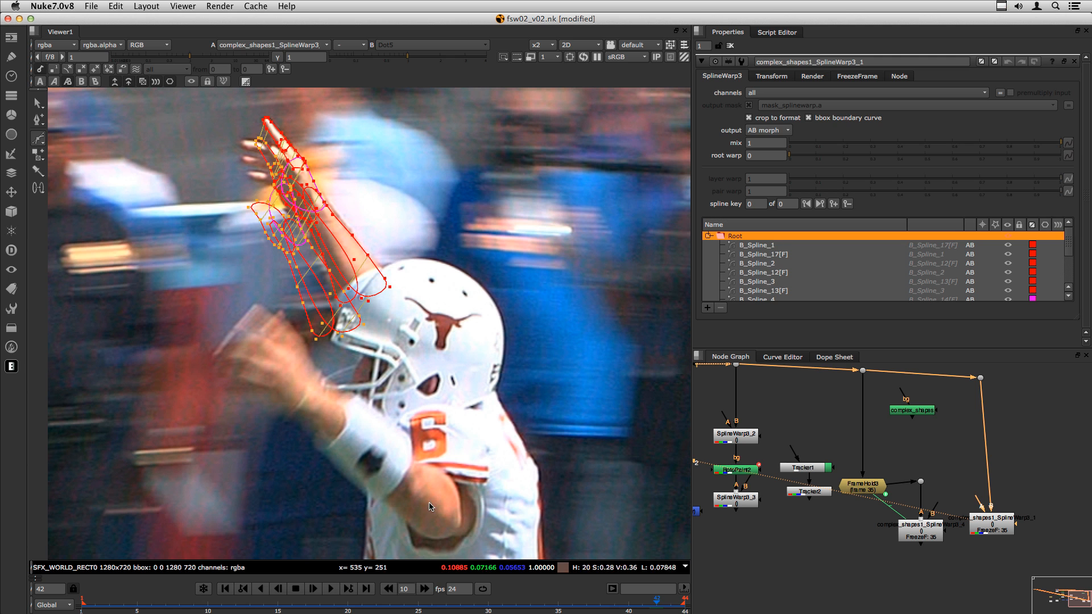
- Hide the spline overlays in the viewer and play back the warped shot
key(q)
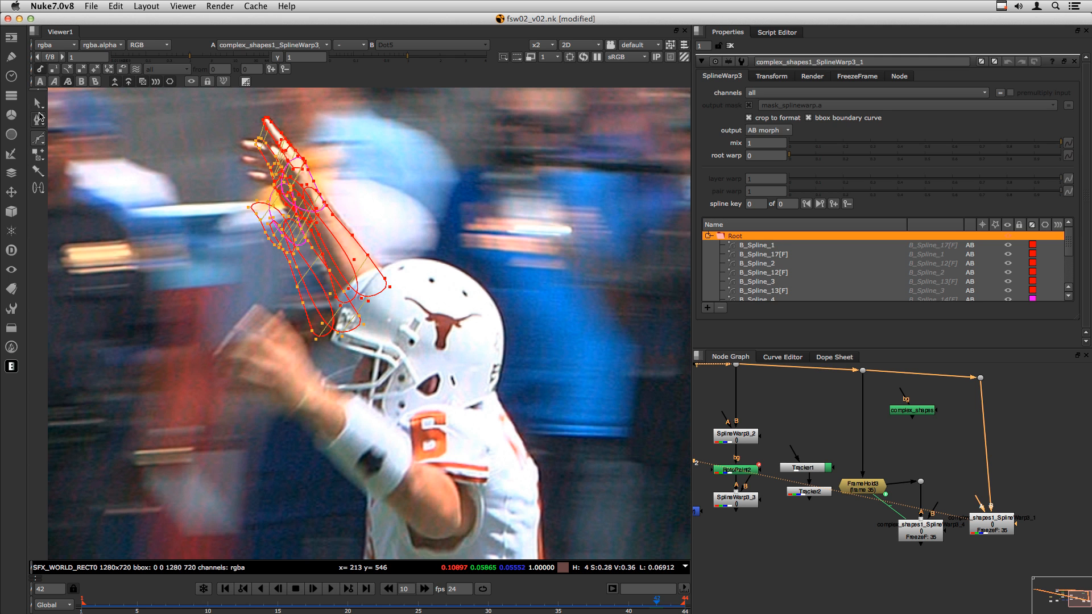
click(124, 264)
key(o)
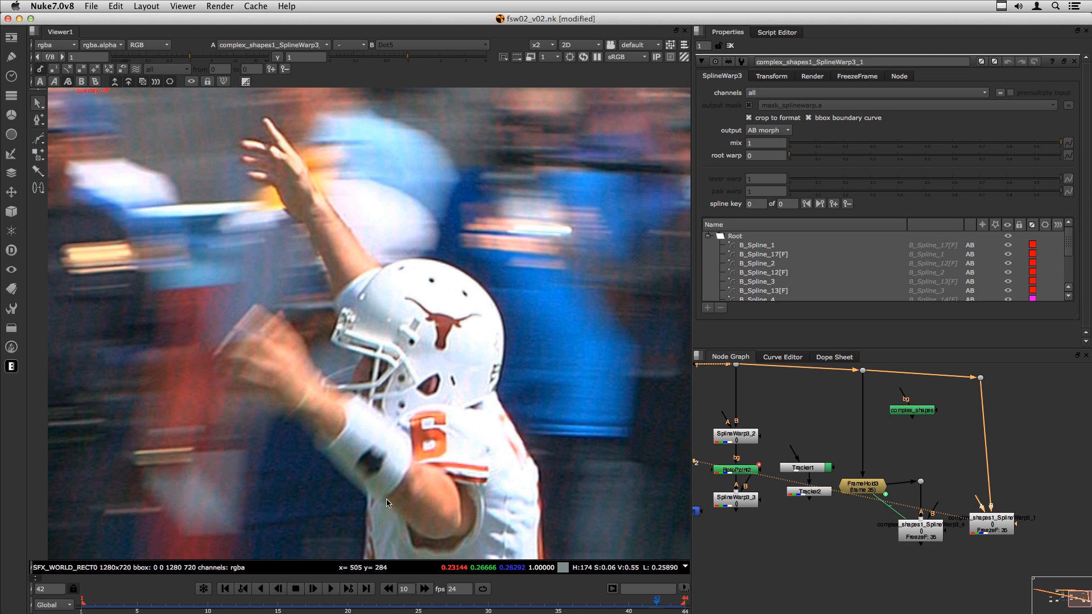
click(331, 589)
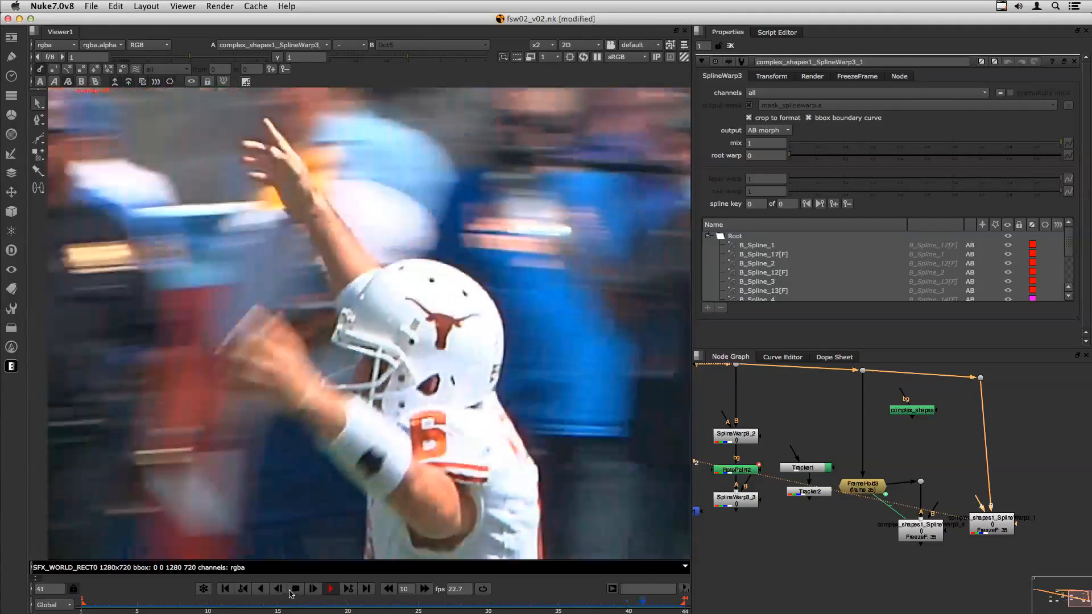
- Play the original unwarped plate through Dot8 in the viewer, then stop playback
click(295, 588)
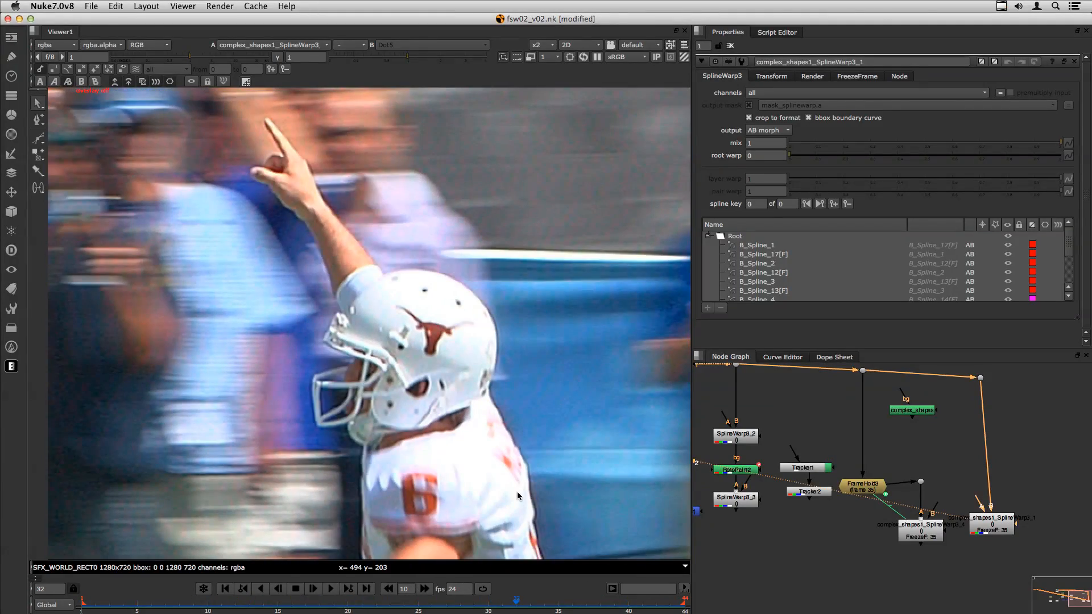
drag(959, 391, 996, 363)
key(1)
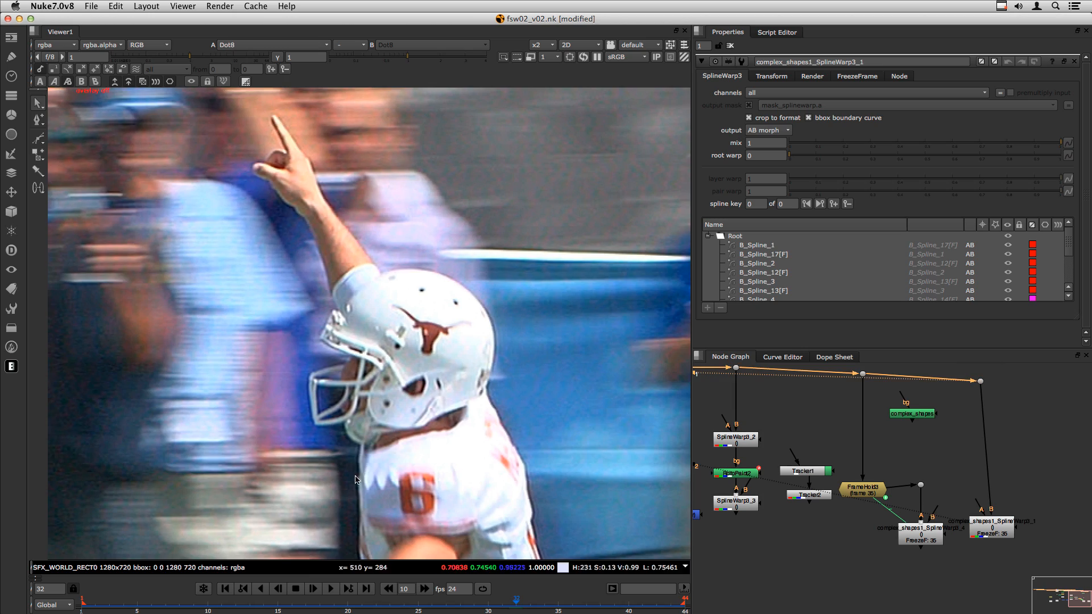
click(331, 588)
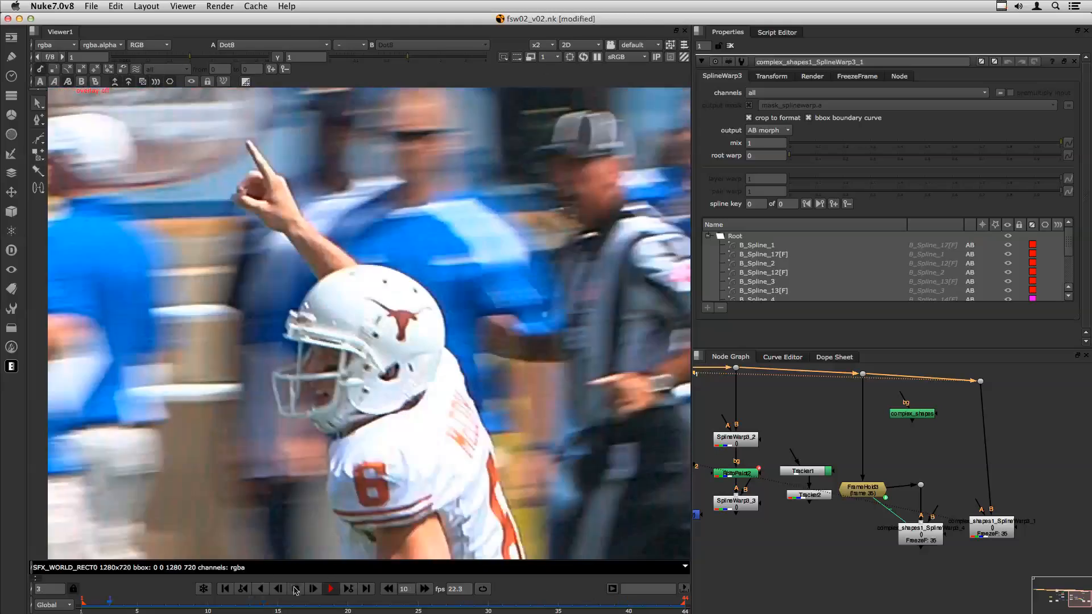
click(296, 589)
- Move the complex_shapes node up and right and straighten the nearby dot's pipe
middle_drag(987, 389, 897, 421)
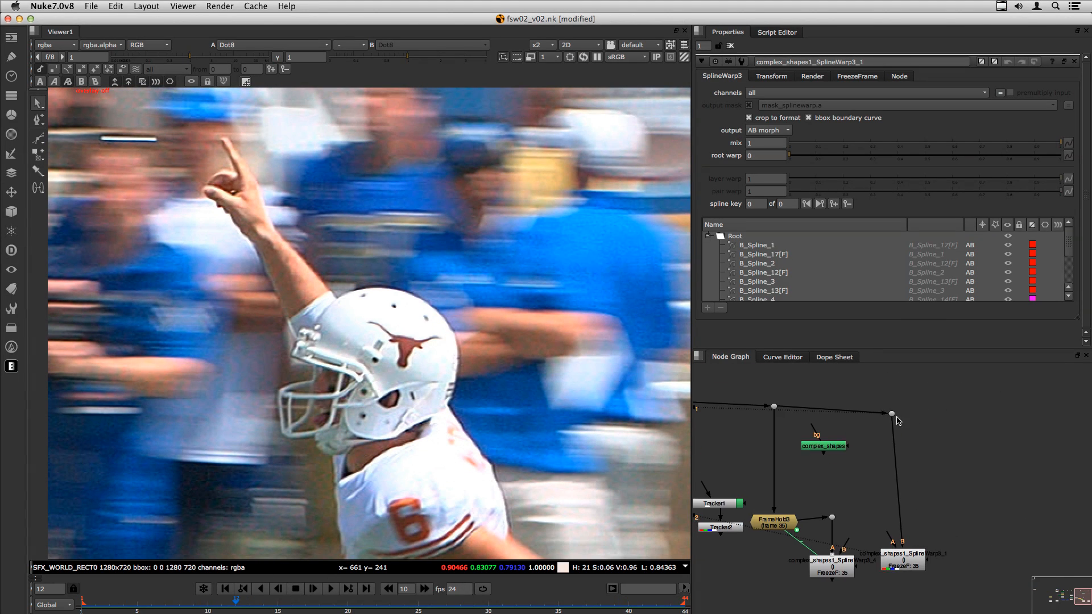
drag(892, 414, 893, 407)
drag(833, 449, 990, 424)
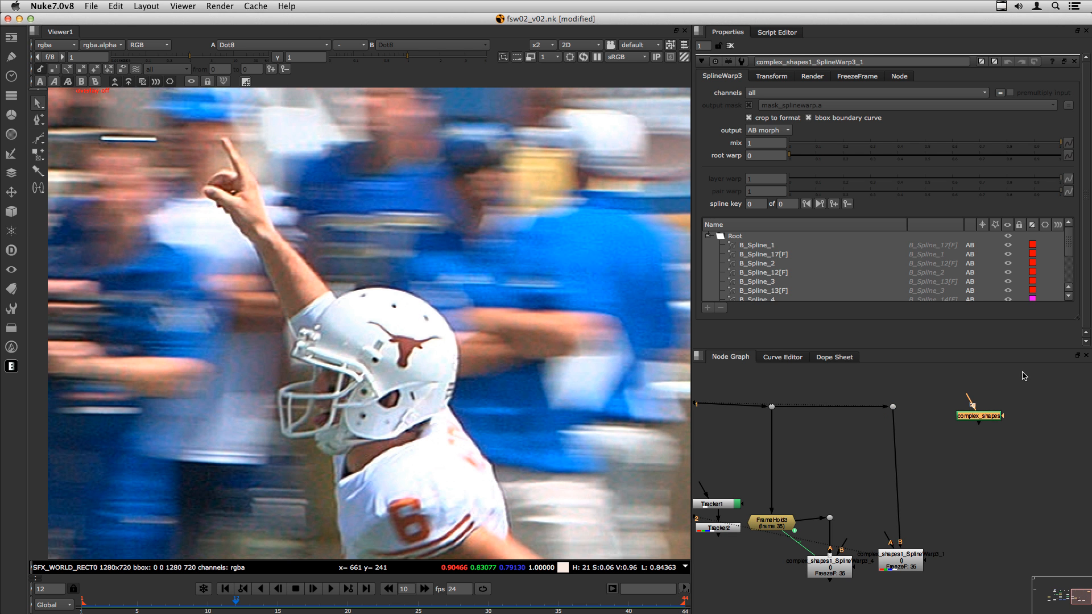
- Convert complex_shapes to a SplineWarp with Break into Pin Points over frames 1-44
key(F8)
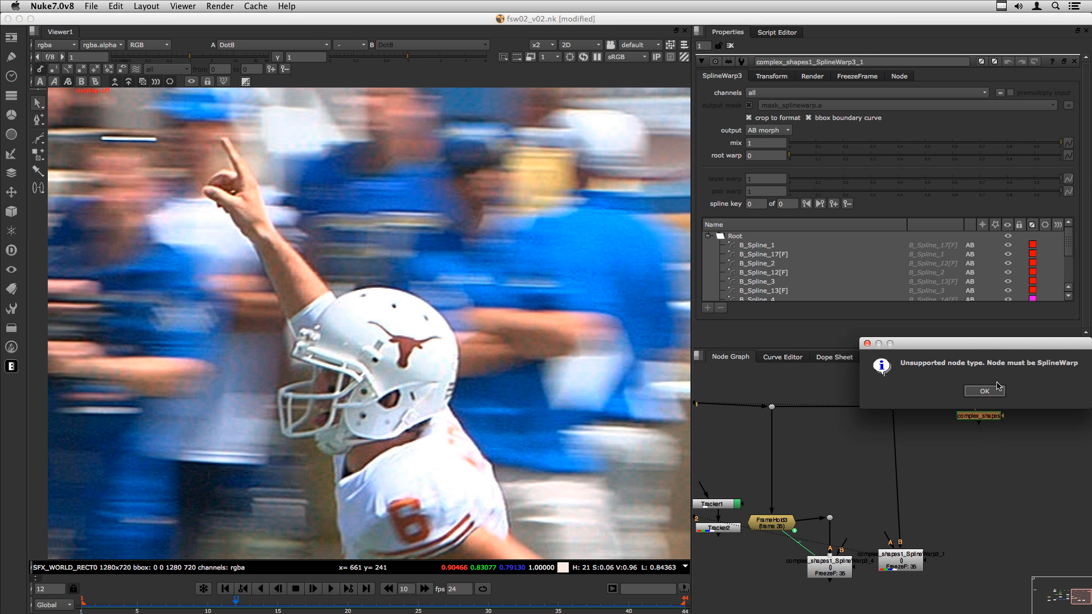
key(Return)
click(992, 416)
key(F9)
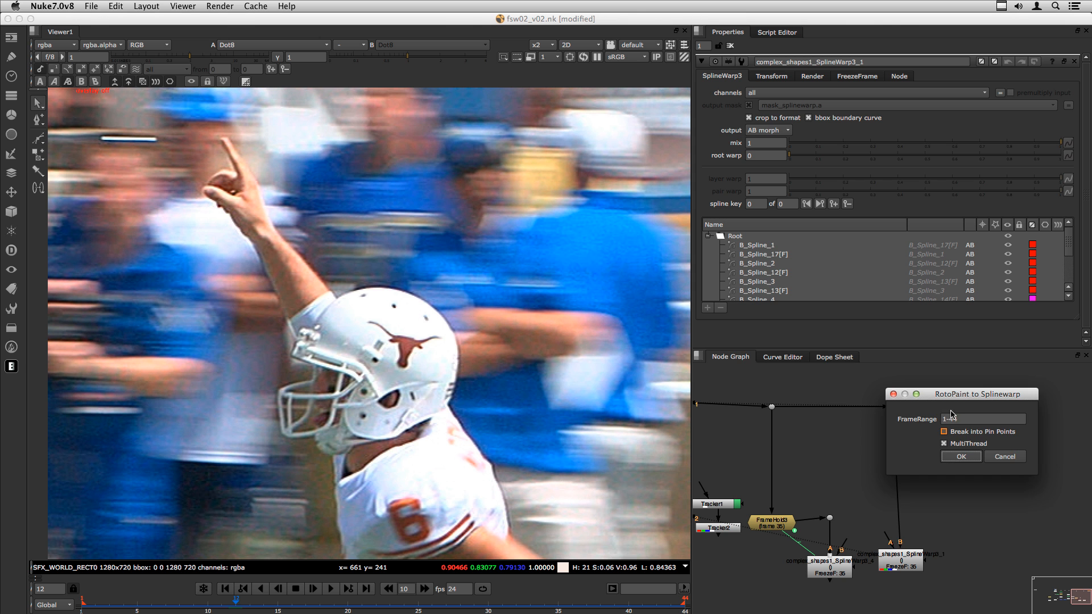
drag(958, 397, 562, 227)
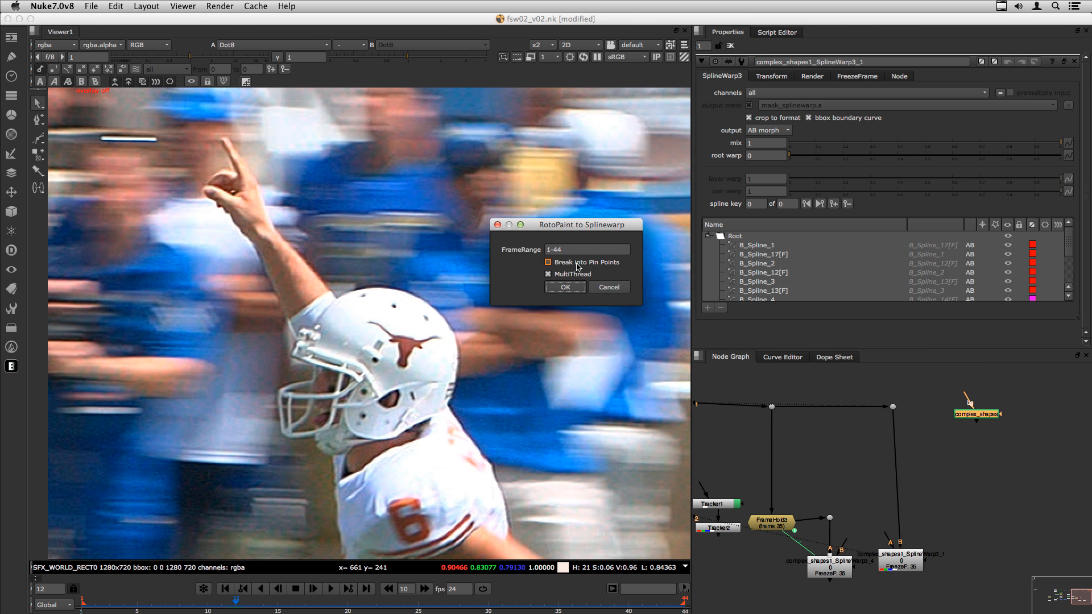
click(548, 262)
click(565, 287)
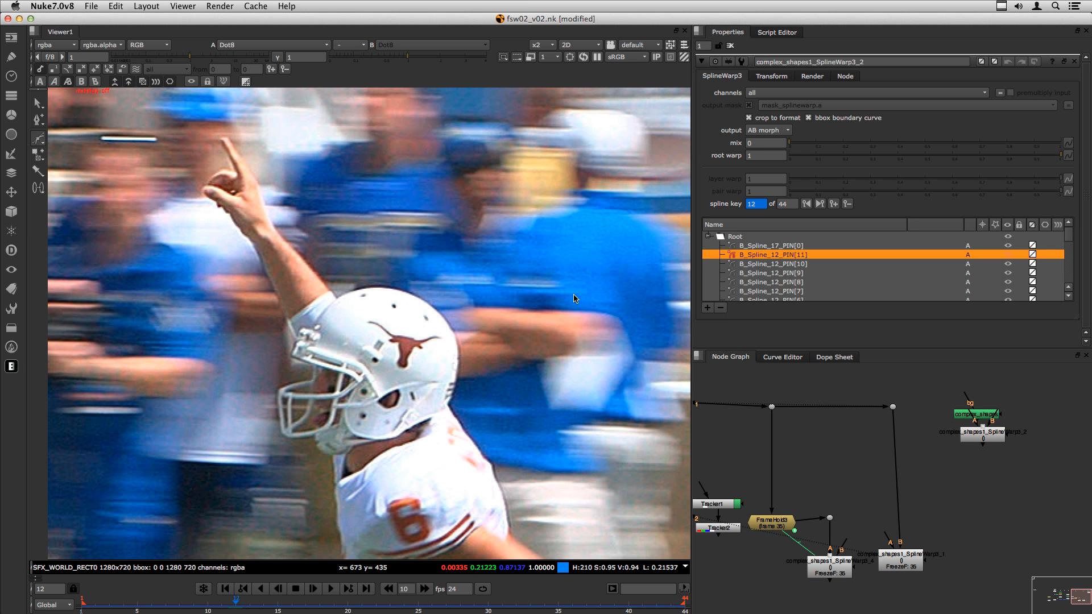
- Place the new SplineWarp below complex_shapes, show its pins, and select B_Spline_17_PIN[0]
drag(989, 439, 965, 468)
key(o)
scroll(239, 183, up, 3)
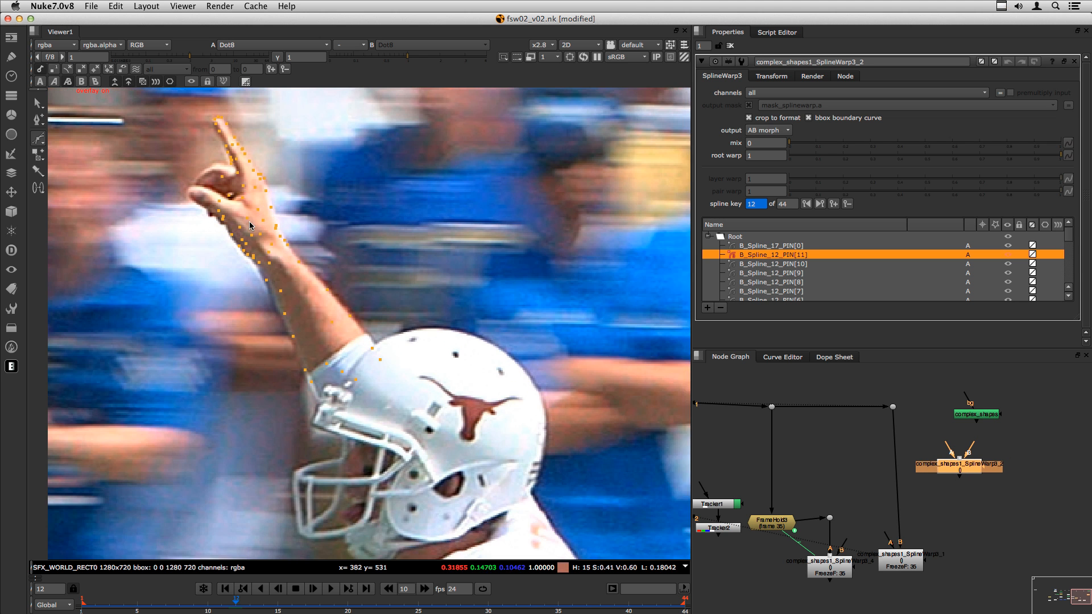
scroll(250, 186, up, 1)
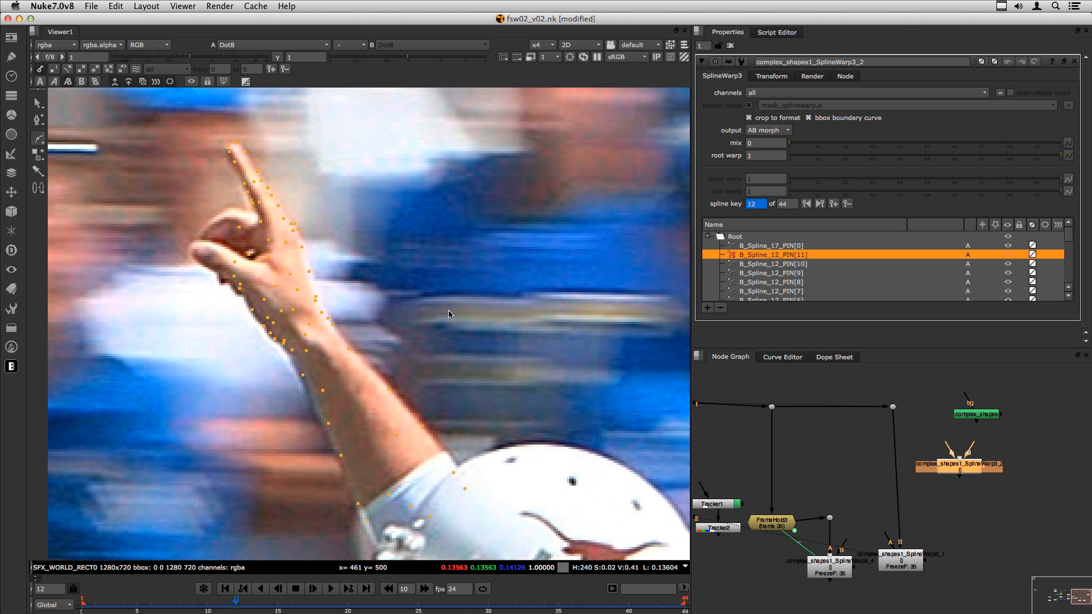
click(760, 251)
click(762, 246)
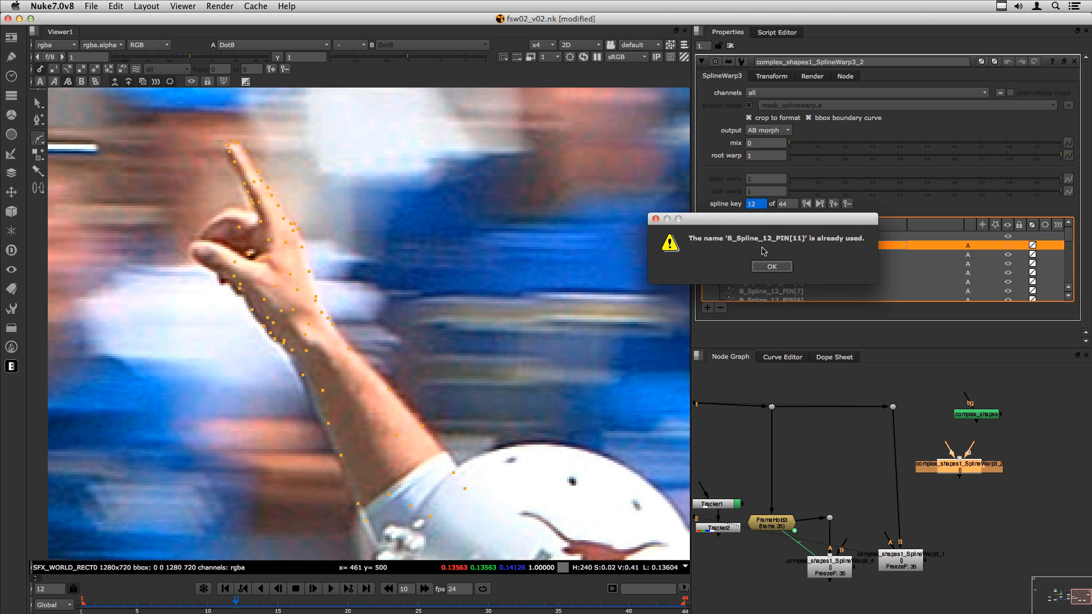
click(780, 267)
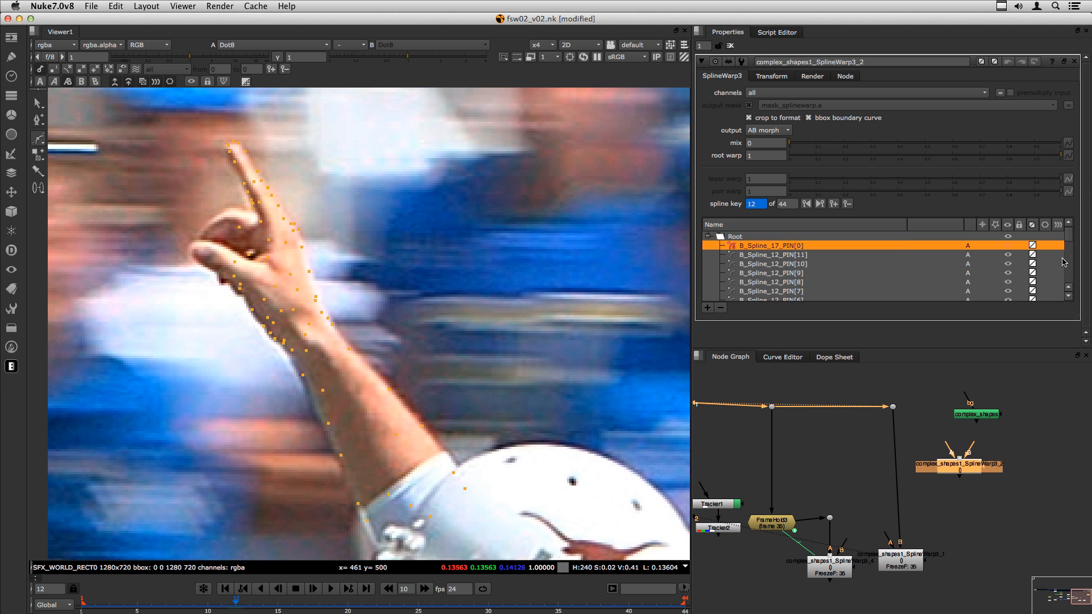
- Duplicate B_Spline_17 pins PIN[7] through PIN[1] into B and join them
scroll(1070, 244, down, 5)
shift+click(772, 292)
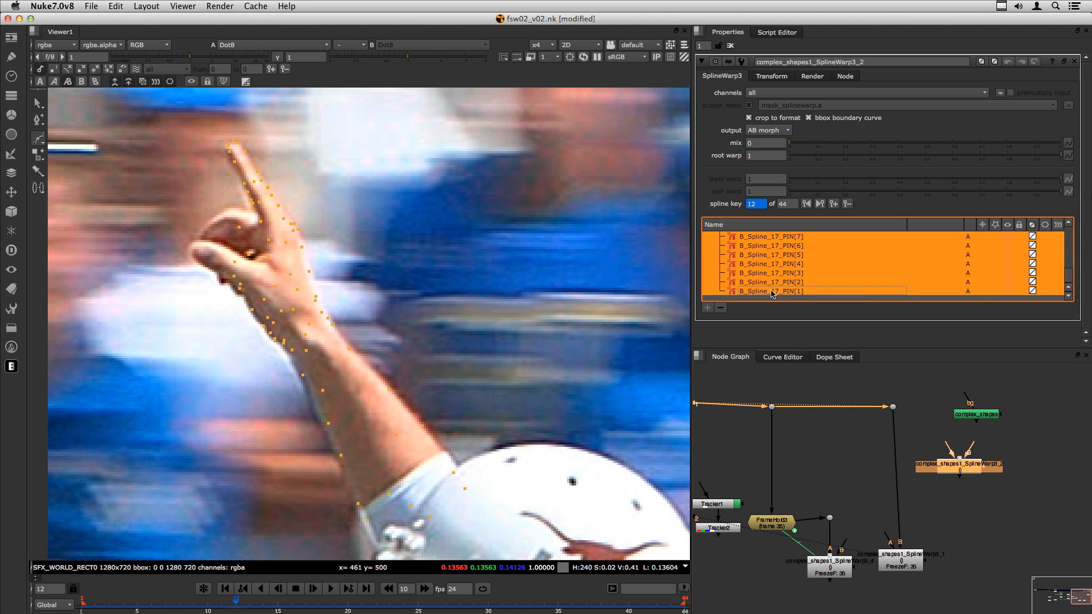
right_click(777, 294)
click(827, 402)
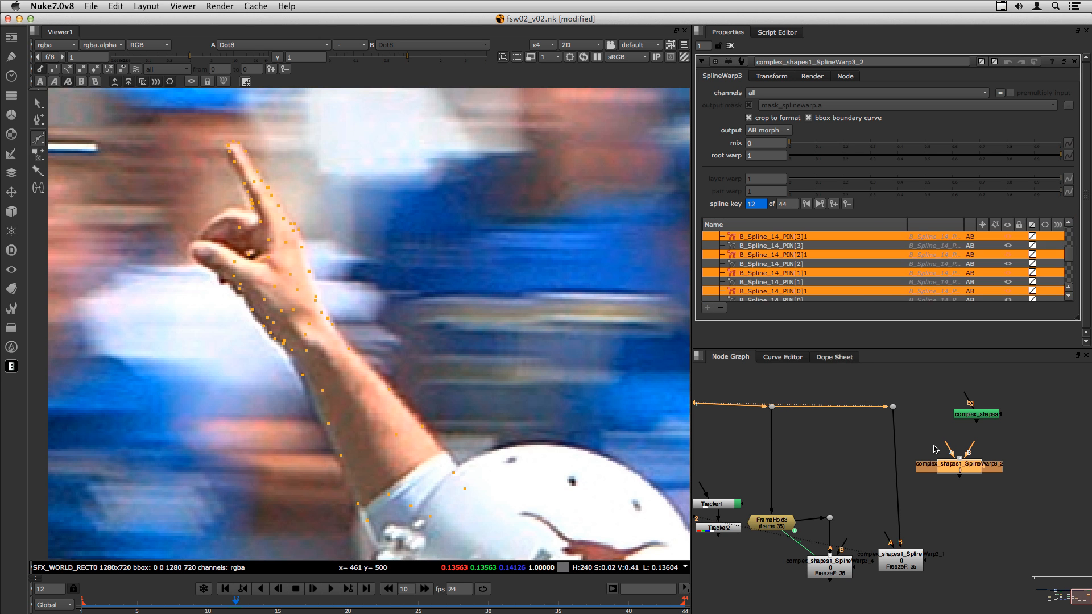
drag(960, 464, 980, 463)
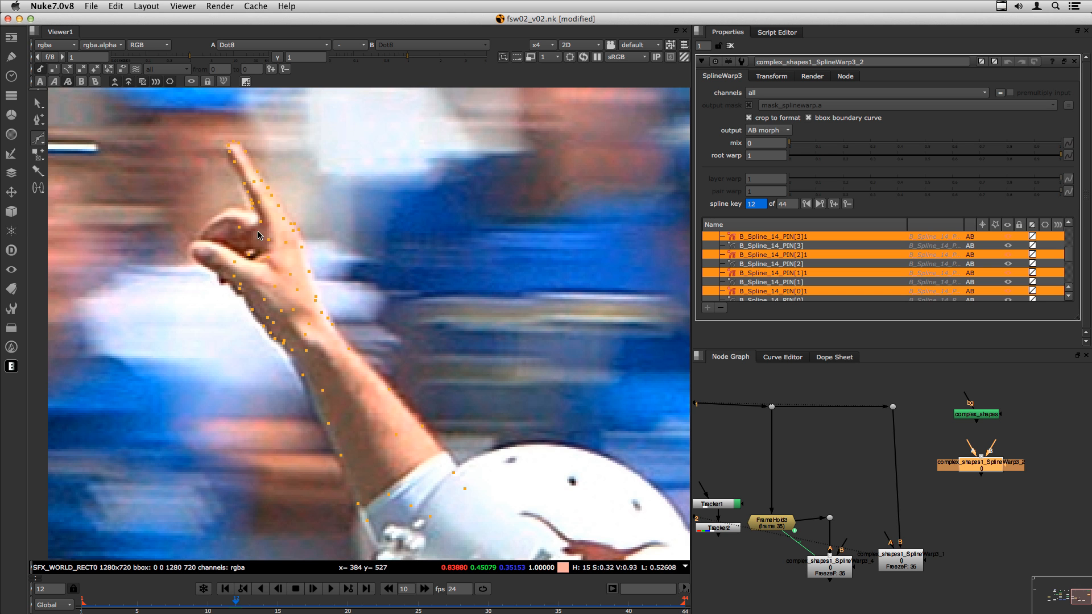
click(971, 416)
double_click(973, 414)
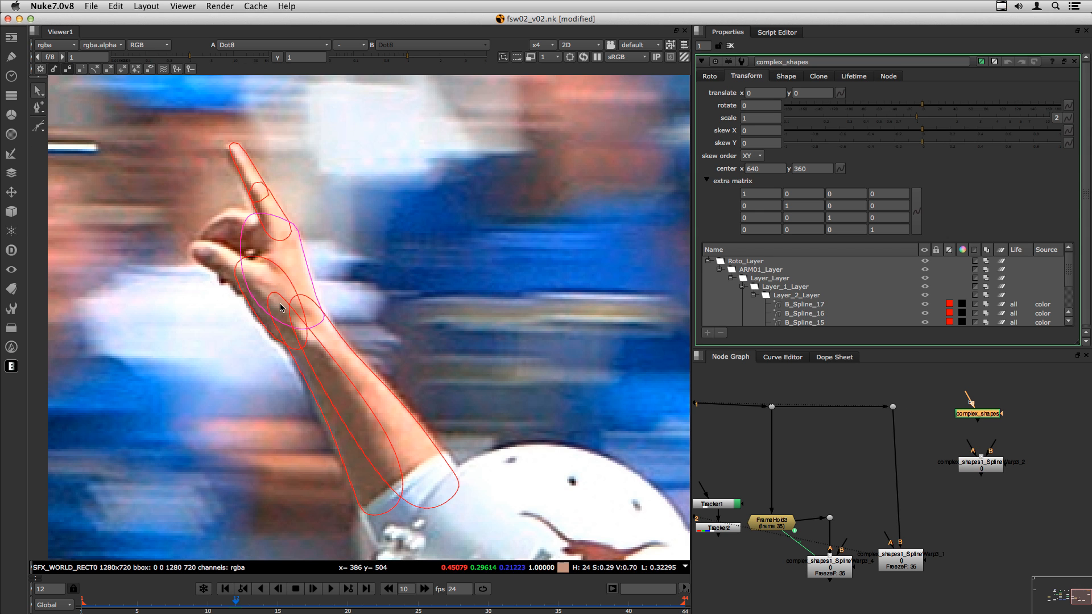
scroll(270, 321, up, 1)
scroll(263, 290, up, 3)
scroll(270, 265, up, 3)
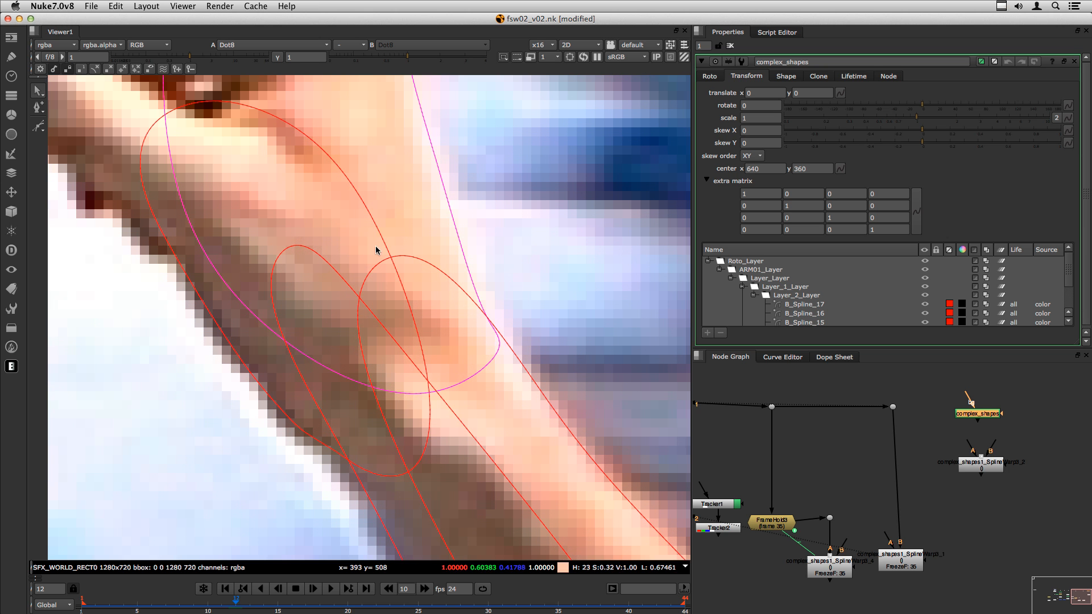
click(288, 338)
click(326, 270)
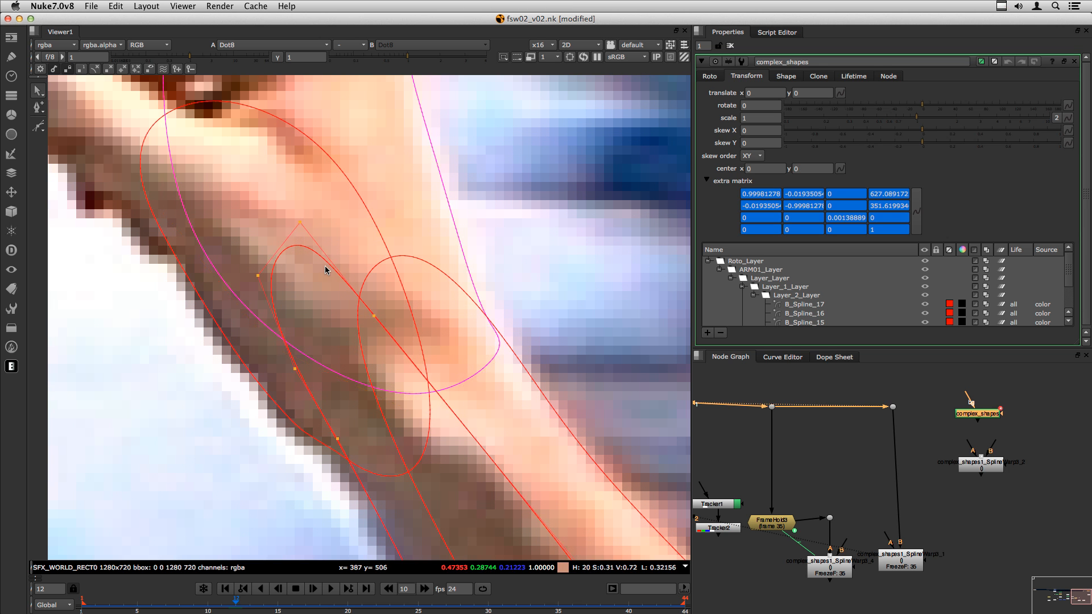
double_click(981, 462)
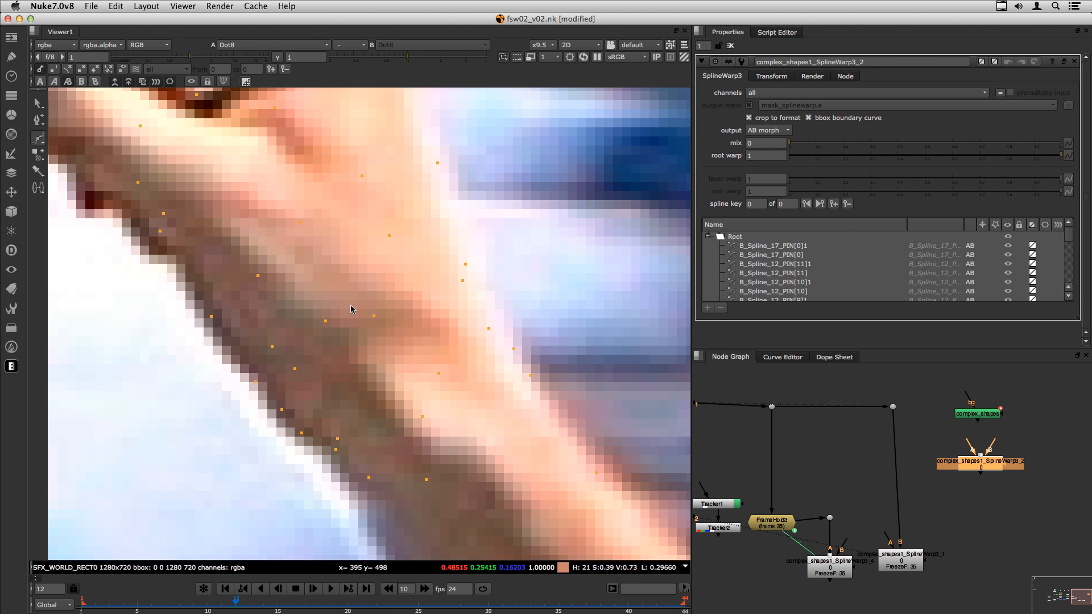
- Zoom out on the arm and shift complex_shapes above its SplineWarp node
scroll(342, 351, down, 5)
middle_drag(336, 373, 275, 332)
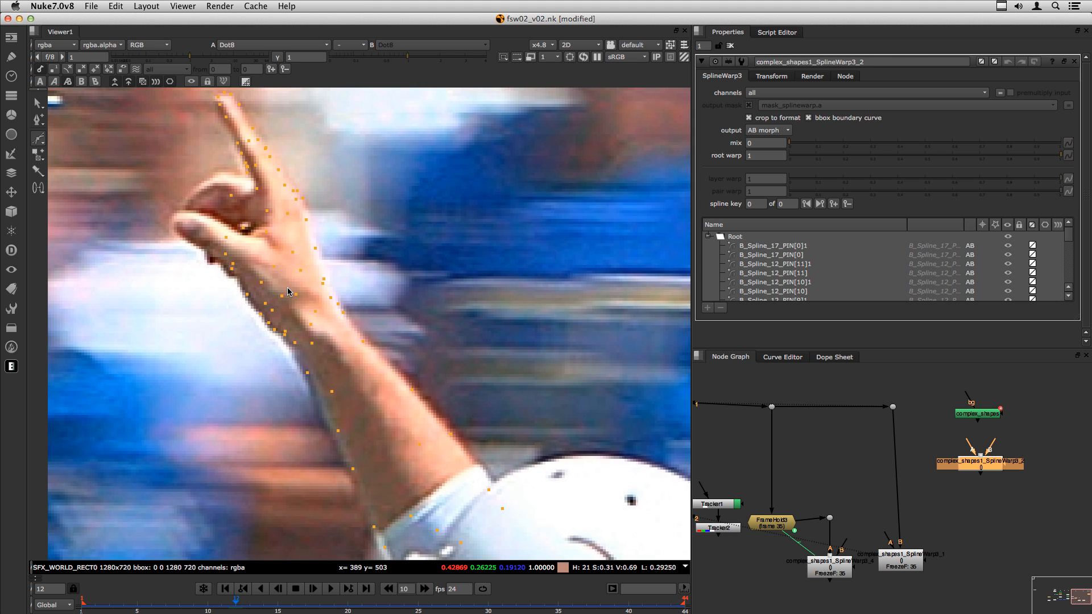
scroll(289, 301, down, 3)
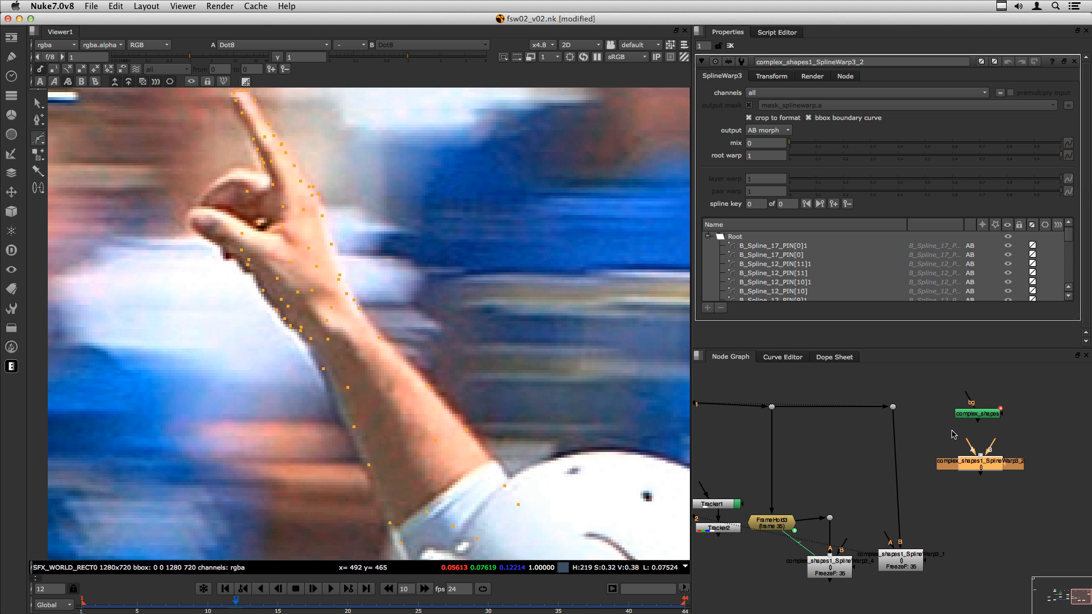
click(939, 426)
drag(966, 415, 952, 401)
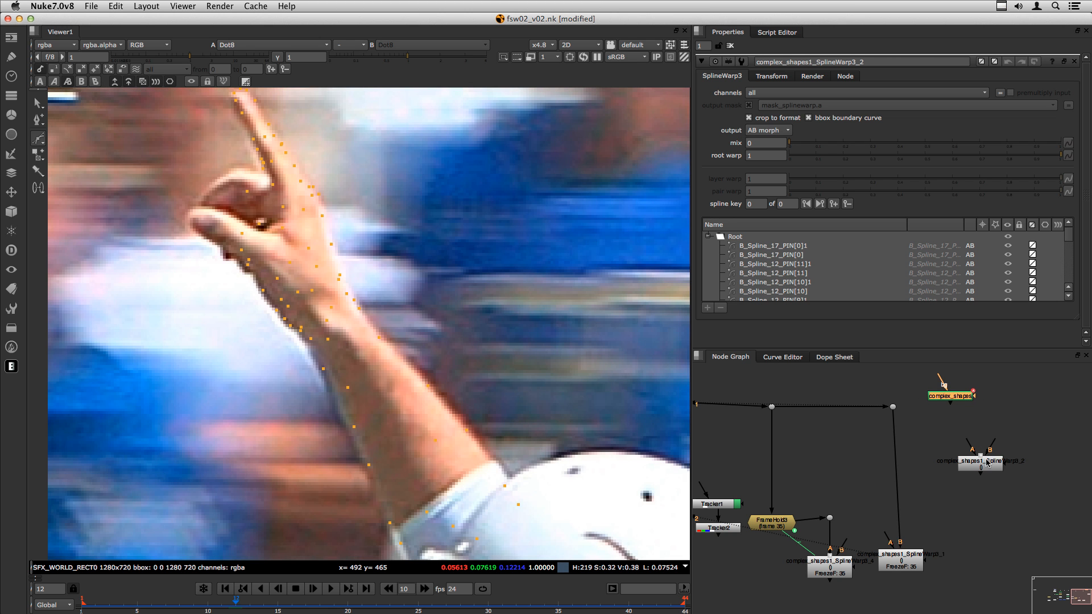
drag(980, 464, 982, 472)
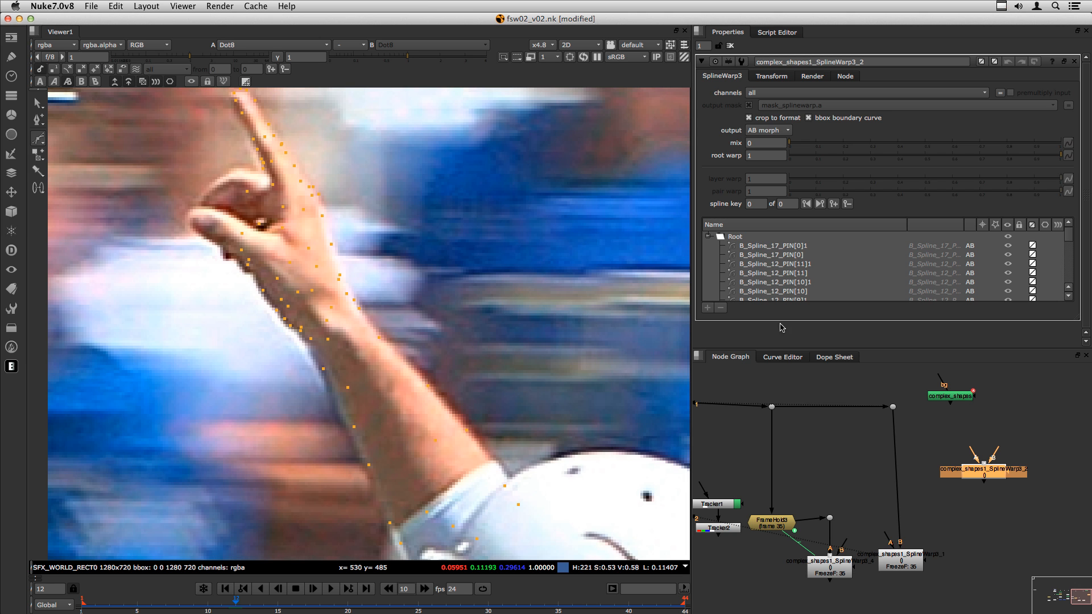
mouse_move(950, 396)
mouse_down()
mouse_move(977, 413)
mouse_move(962, 411)
mouse_up()
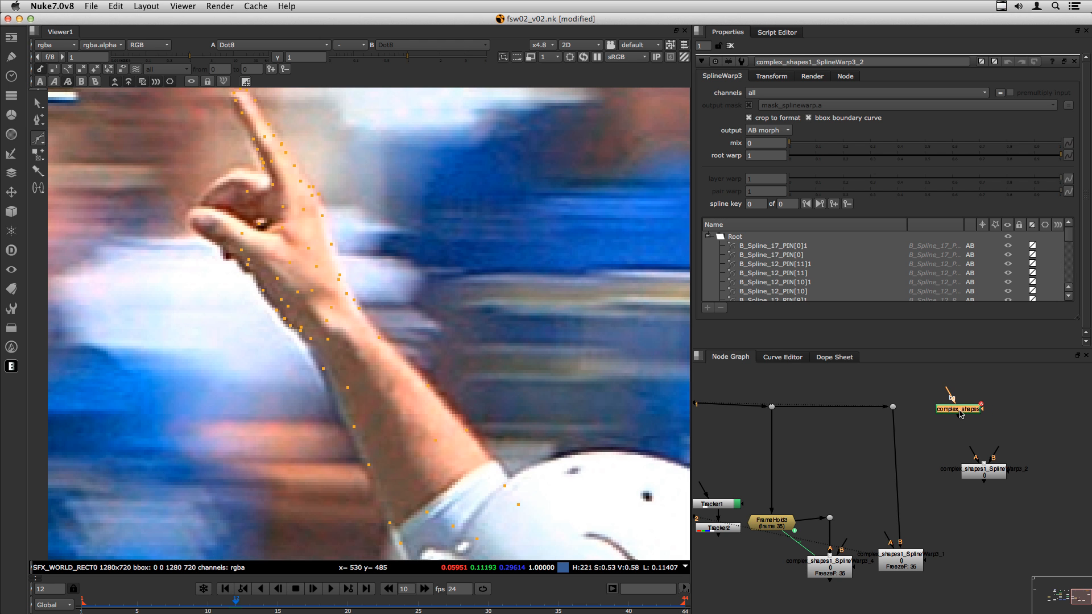
- Fine-tune both node positions and make the settings panel taller to list more pin curves
click(984, 473)
drag(963, 412, 961, 410)
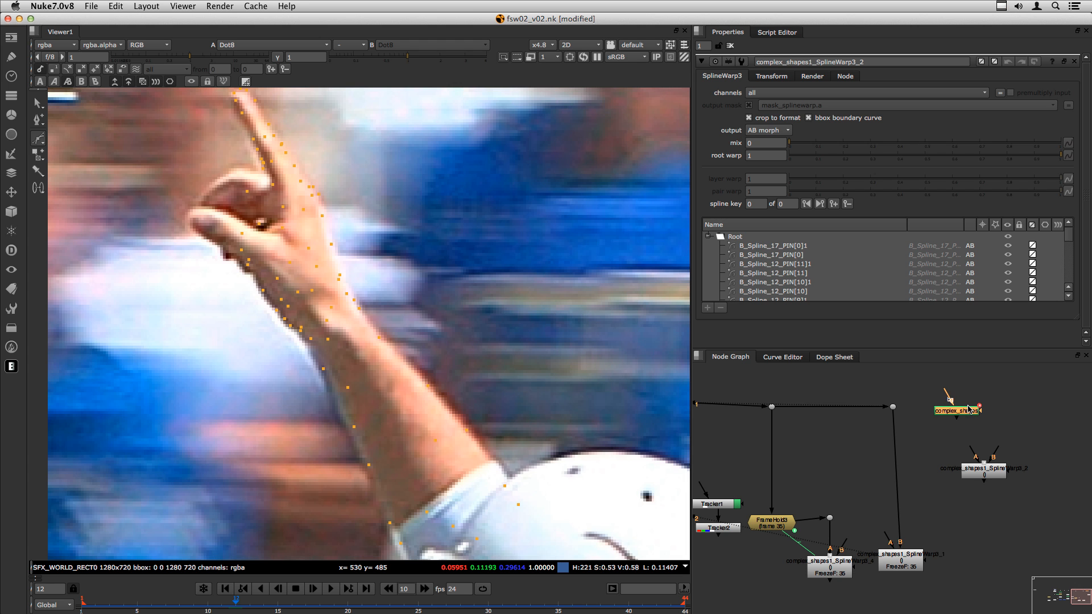
click(930, 444)
drag(990, 477, 979, 477)
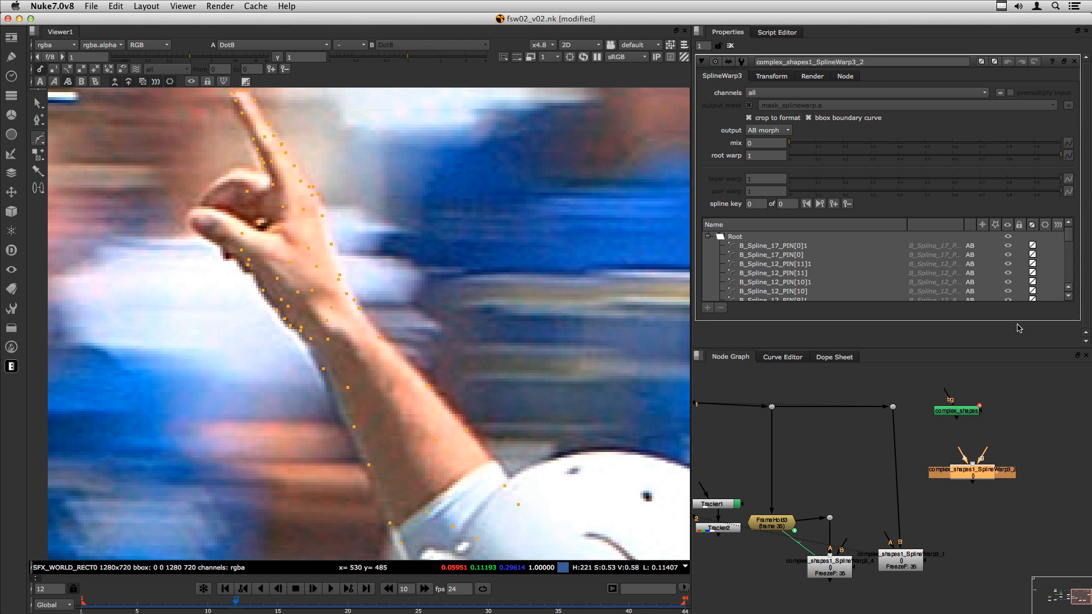
drag(1077, 317, 1077, 345)
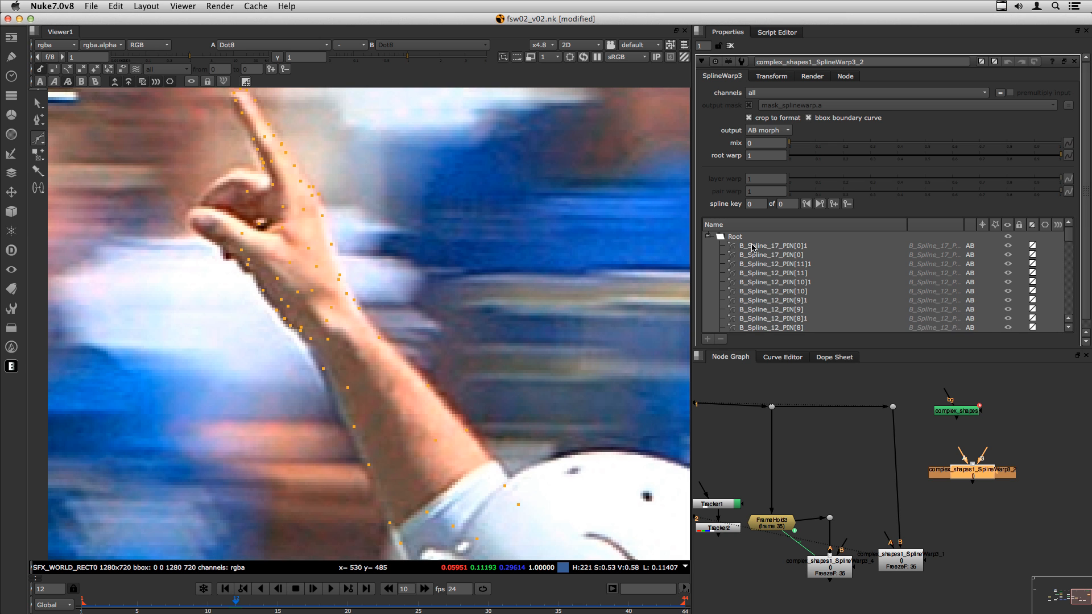
- Select B_Spline_17_PIN[0]1, nudge the SplineWarp and complex_shapes nodes right, and switch to Chrome
click(758, 247)
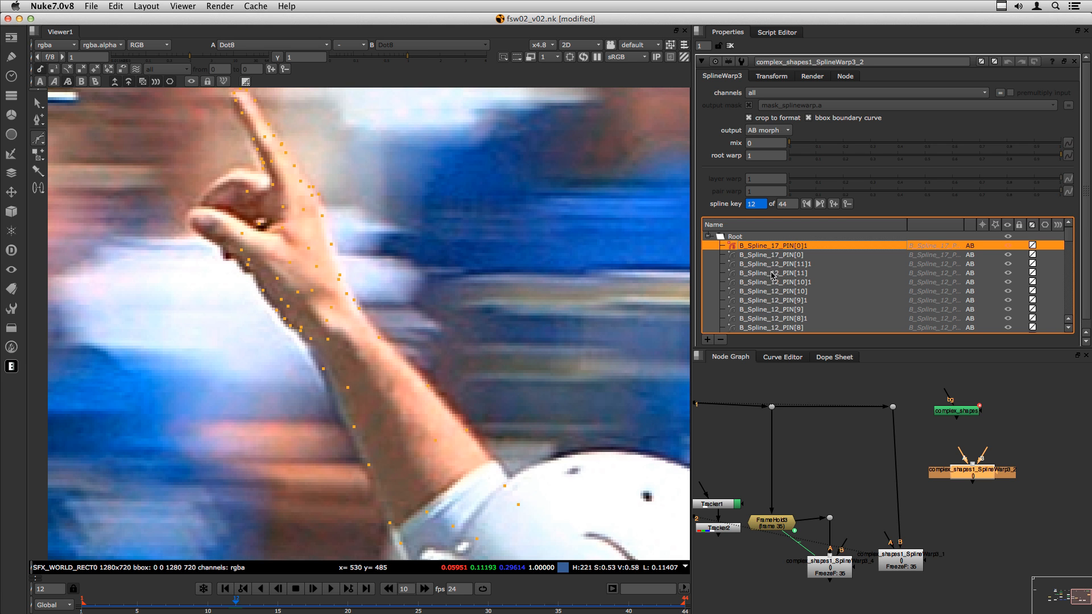
drag(972, 475, 984, 475)
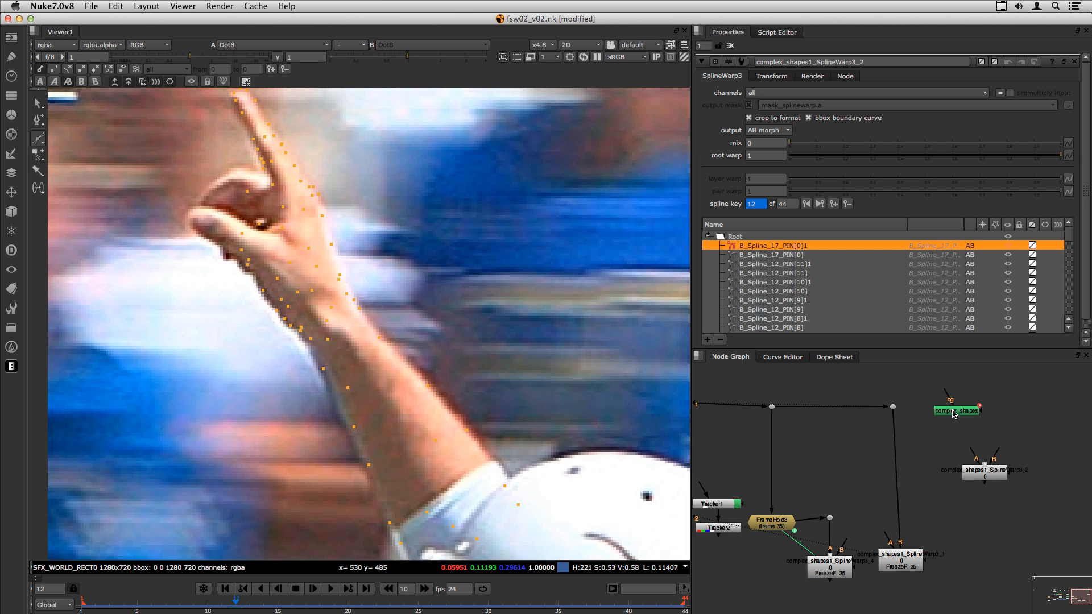
drag(953, 413, 976, 427)
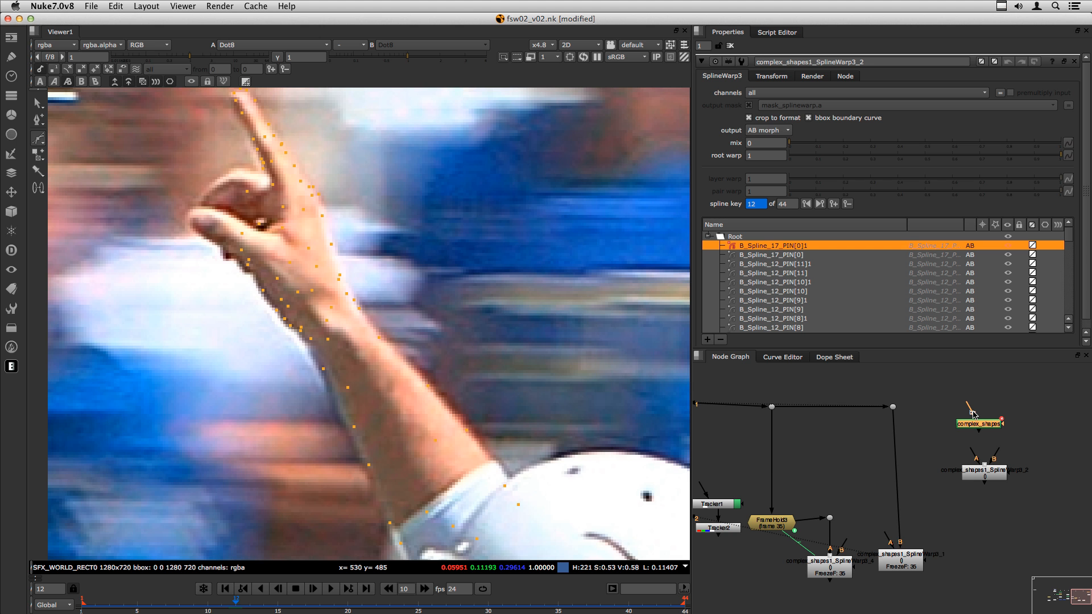
key(super+Tab)
key(super+Tab)
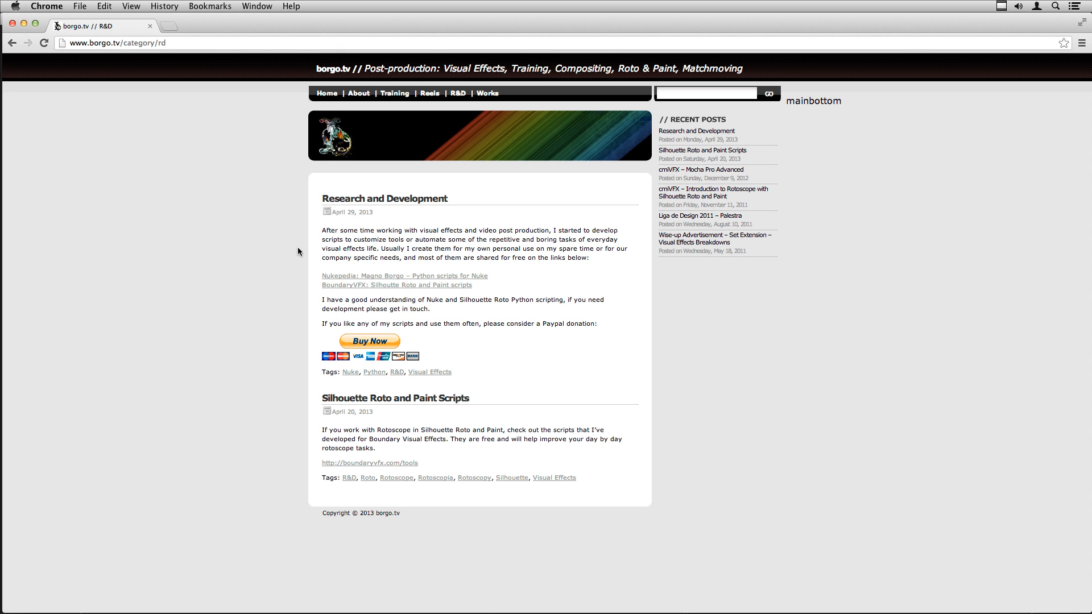
- Switch to Chrome showing borgo.tv's R&D post listing the Nukepedia Python scripts
key(super+Tab)
key(super+Tab)
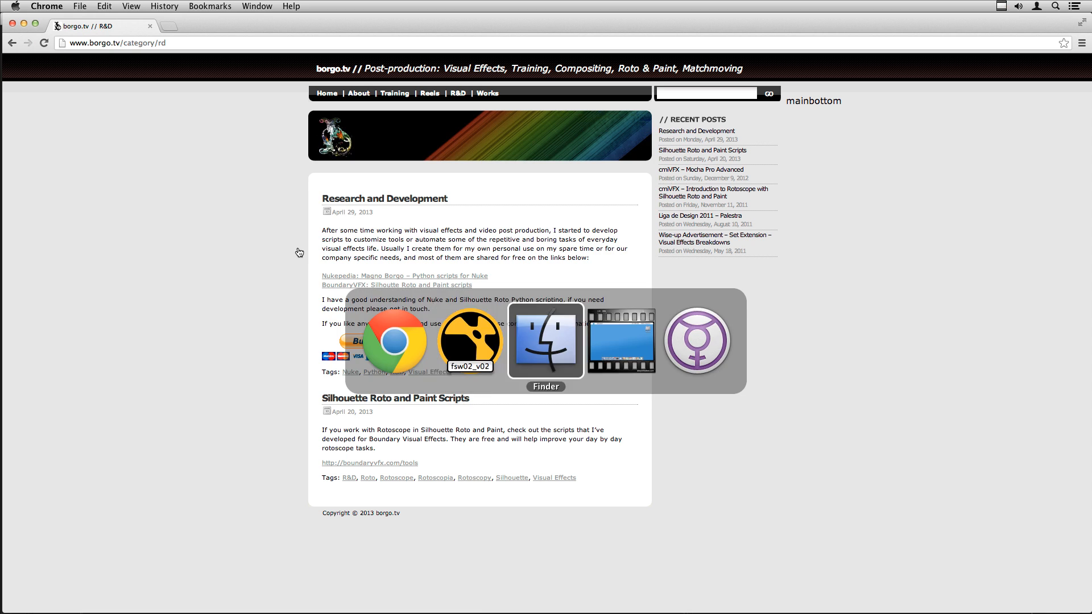
drag(422, 181, 463, 237)
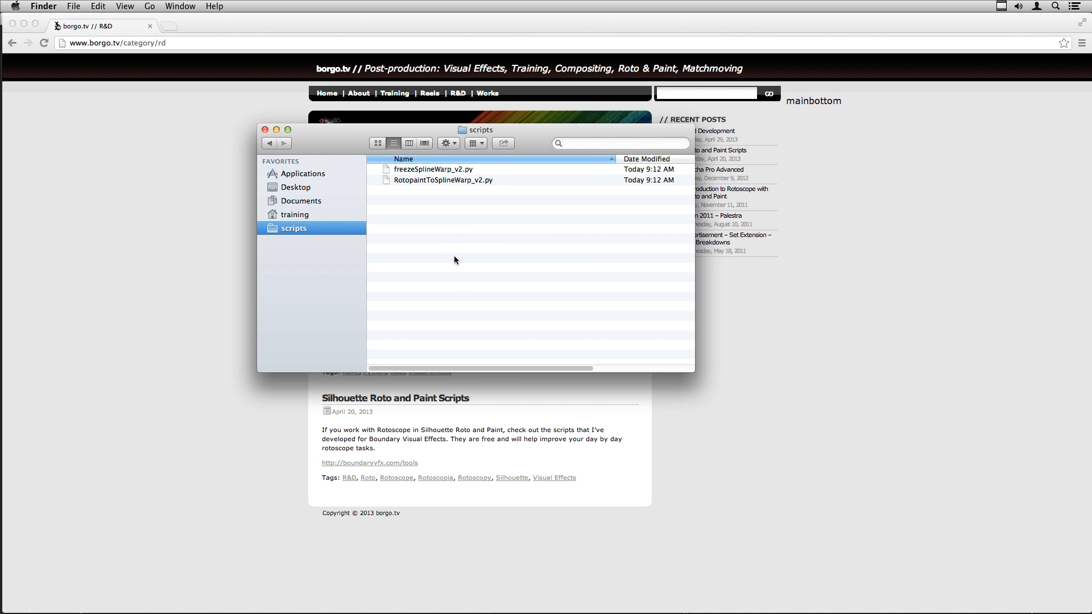
click(203, 325)
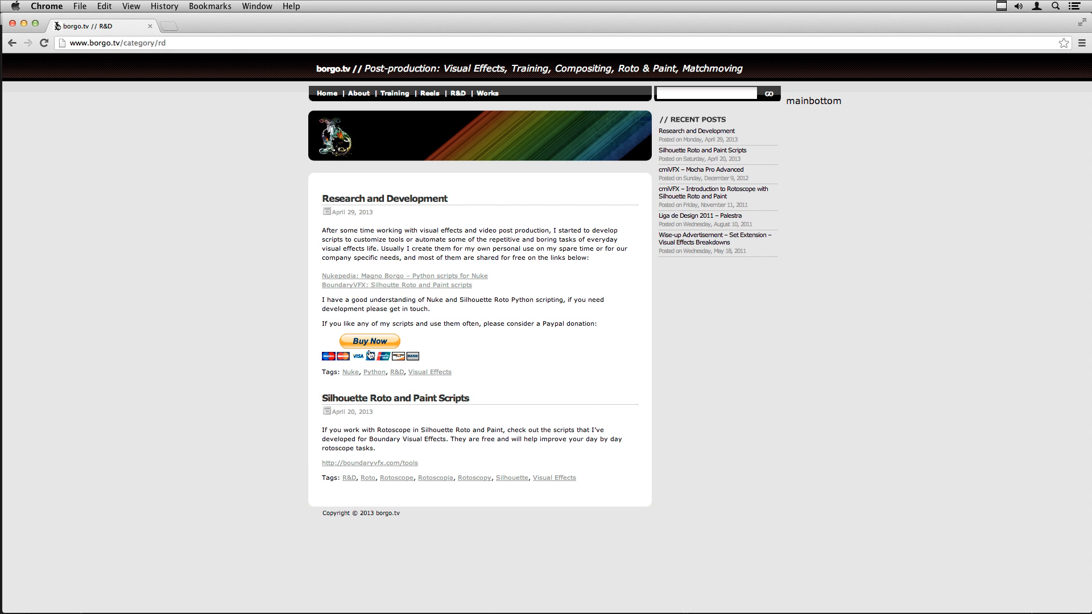